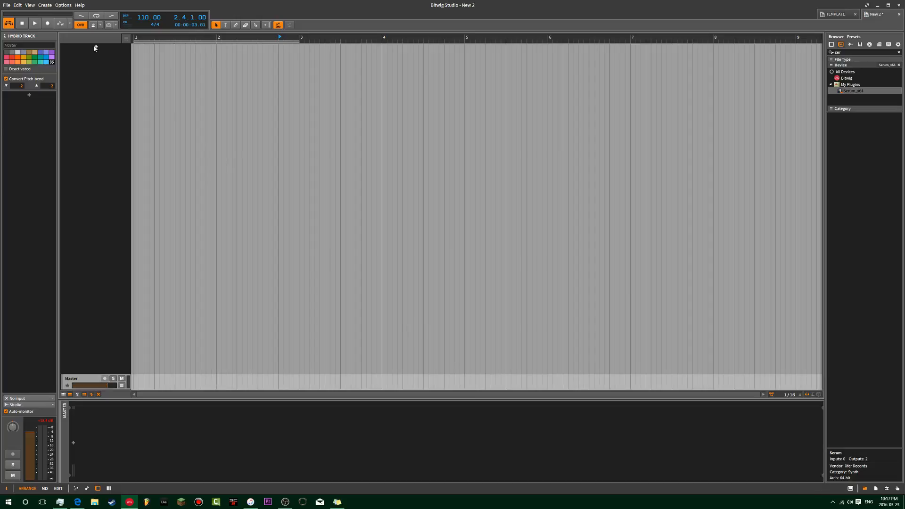
Add an instrument track loaded with the Serum synth and move its plug-in window toward the middle of the arrangement
{"action": "left_click", "coordinate": [94, 46]}
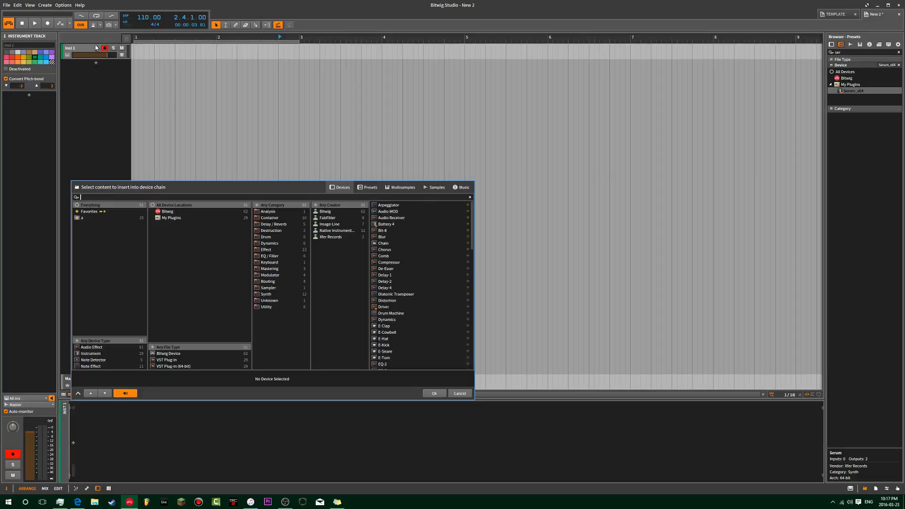
{"action": "type", "text": "ser"}
{"action": "double_click", "coordinate": [396, 206]}
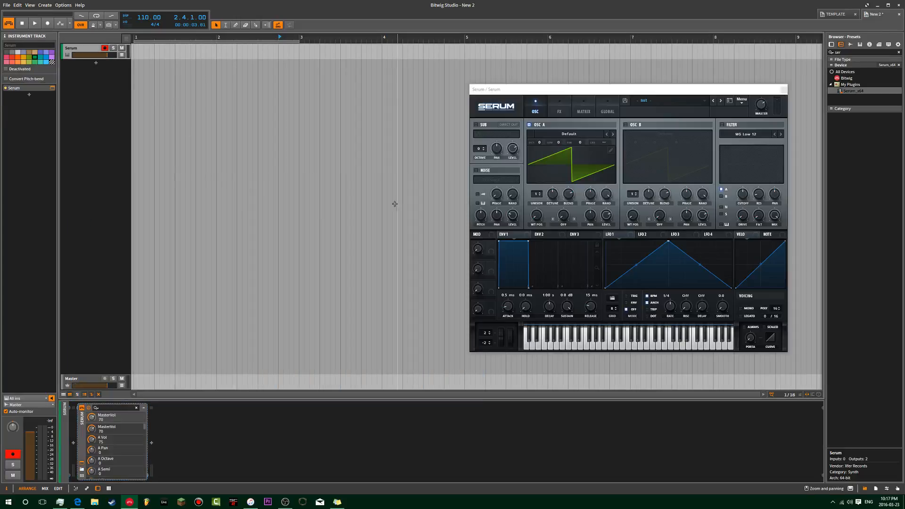
{"action": "left_click_drag", "start_coordinate": [574, 93], "coordinate": [317, 71]}
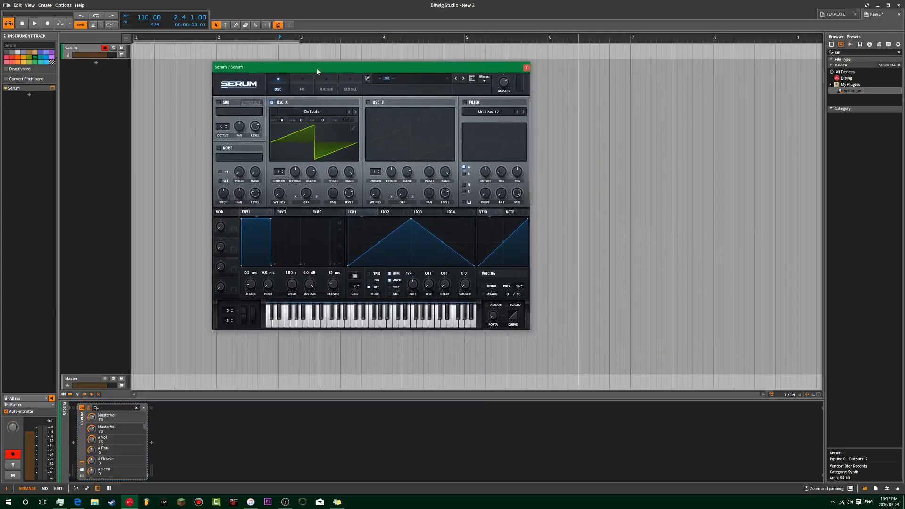
{"action": "left_click_drag", "start_coordinate": [221, 230], "coordinate": [232, 171]}
{"action": "left_click_drag", "start_coordinate": [220, 266], "coordinate": [234, 175]}
{"action": "left_click_drag", "start_coordinate": [220, 287], "coordinate": [231, 319]}
{"action": "mouse_move", "coordinate": [308, 70]}
{"action": "left_mouse_down"}
{"action": "mouse_move", "coordinate": [327, 72]}
{"action": "mouse_move", "coordinate": [323, 85]}
{"action": "mouse_move", "coordinate": [323, 64]}
{"action": "mouse_move", "coordinate": [310, 65]}
{"action": "left_mouse_up"}
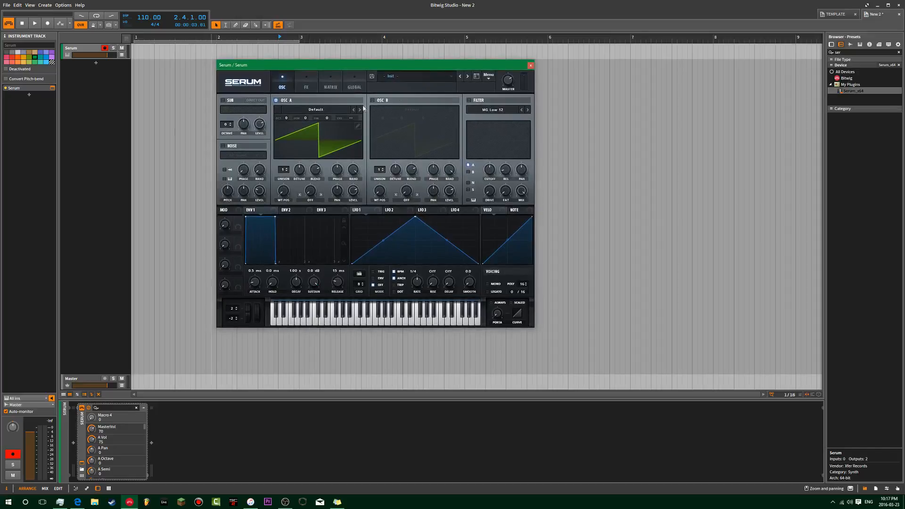
{"action": "left_click", "coordinate": [407, 82]}
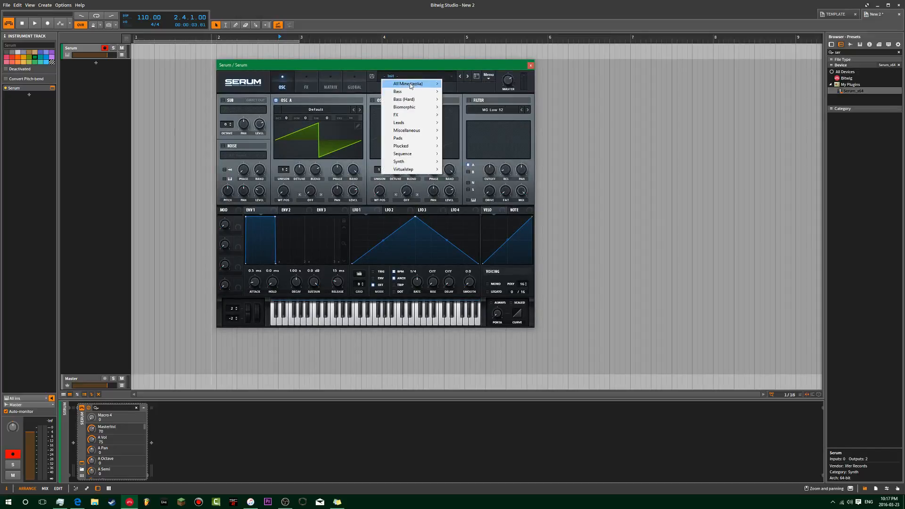
{"action": "mouse_move", "coordinate": [411, 85]}
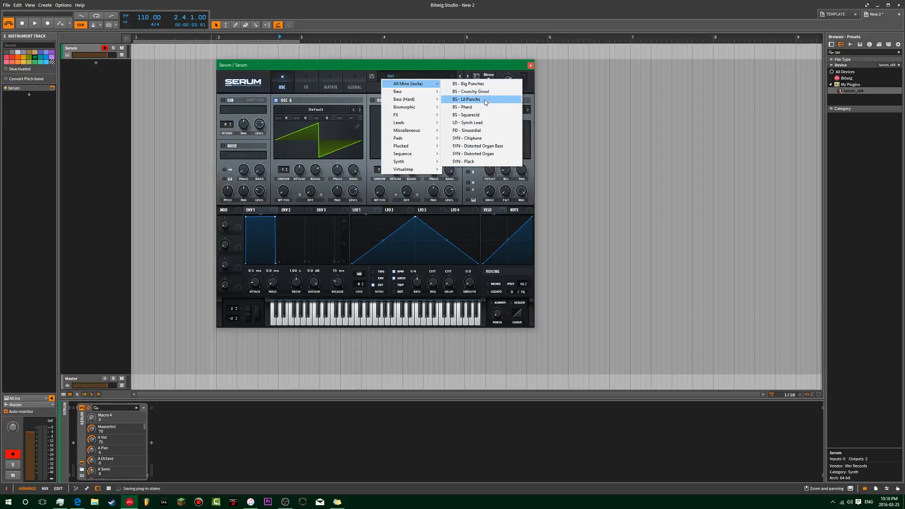
{"action": "left_click", "coordinate": [465, 68]}
Audition a range of the Basso Täyttää samples in the Härän Bass folder of the sample library
{"action": "left_click", "coordinate": [851, 44]}
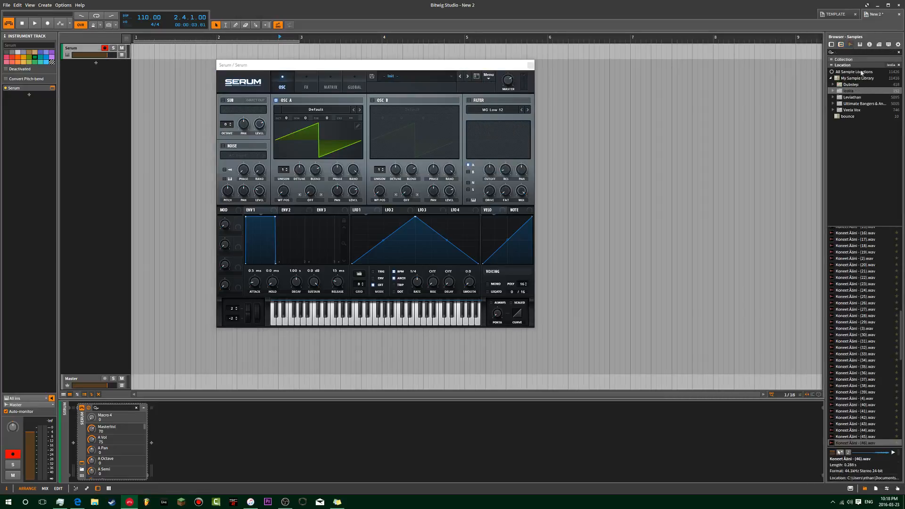
{"action": "left_click", "coordinate": [832, 91]}
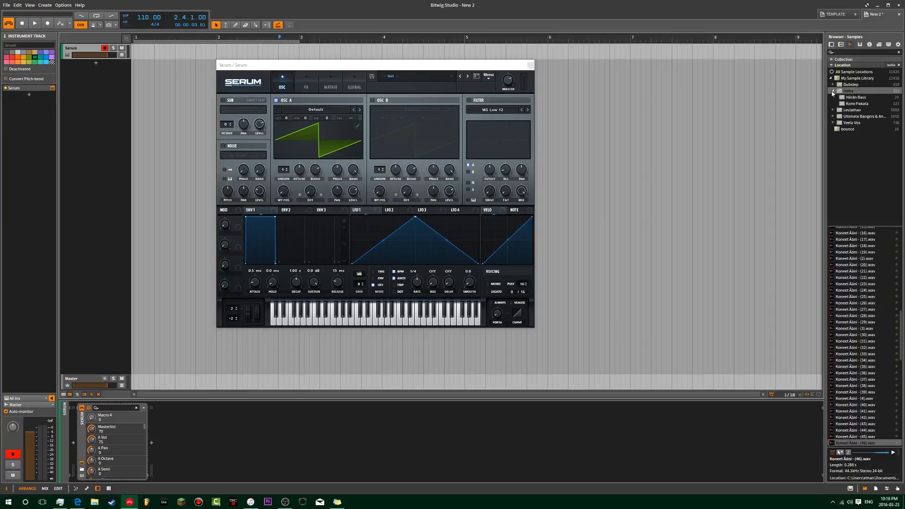
{"action": "left_click", "coordinate": [851, 97]}
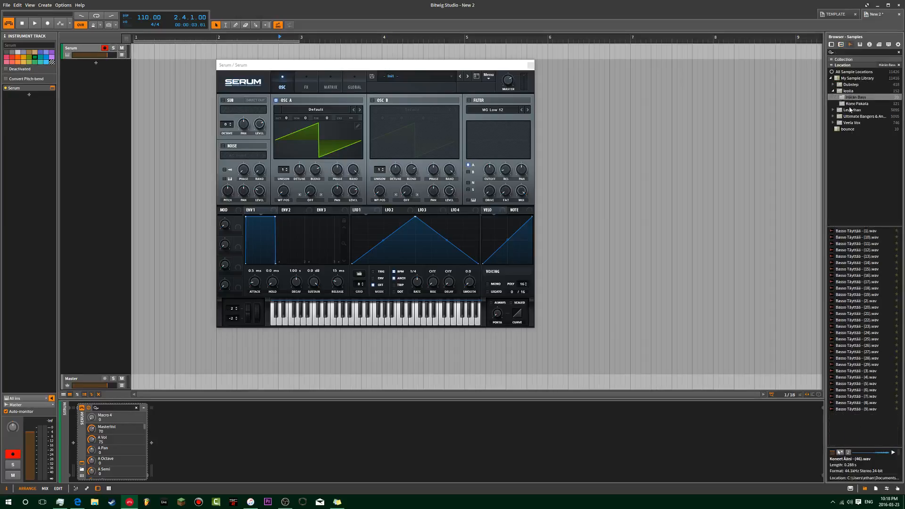
{"action": "left_click", "coordinate": [890, 238]}
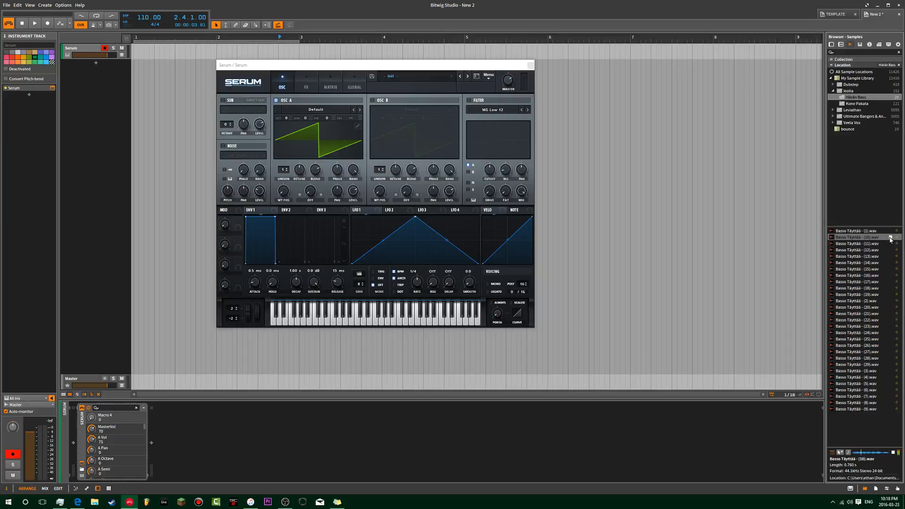
{"action": "left_click", "coordinate": [891, 269]}
{"action": "left_click", "coordinate": [890, 282]}
{"action": "left_click", "coordinate": [890, 340]}
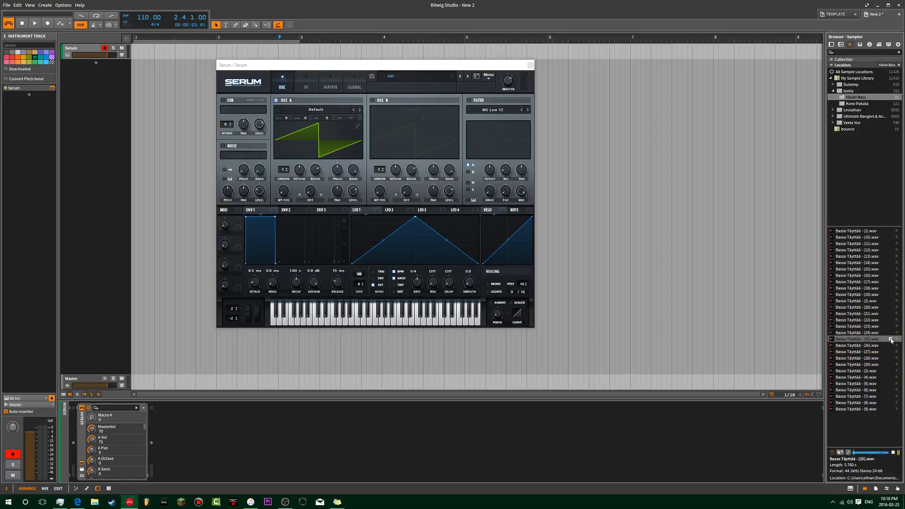
{"action": "left_click", "coordinate": [892, 346]}
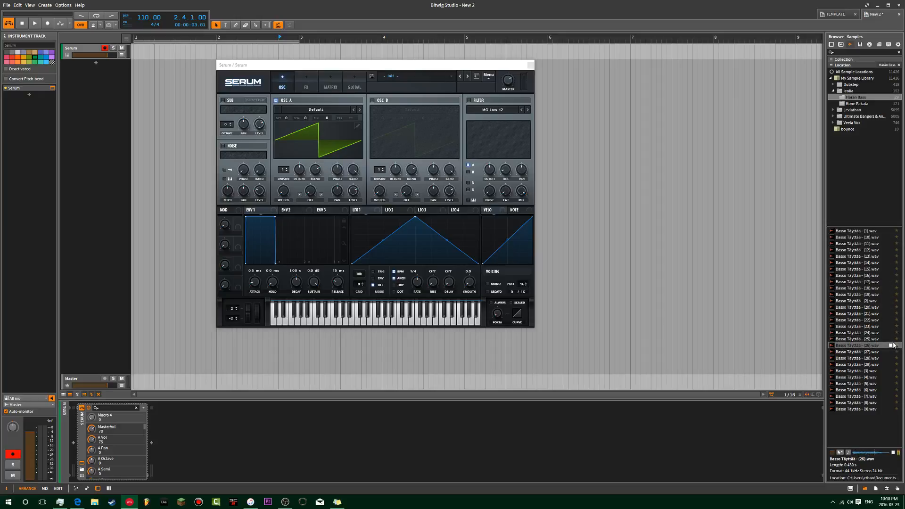
{"action": "left_click", "coordinate": [893, 352]}
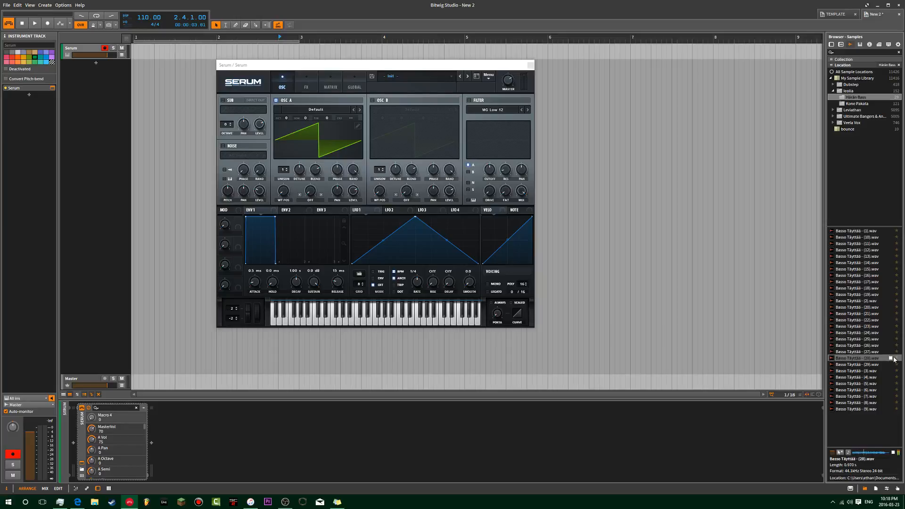
{"action": "left_click", "coordinate": [895, 371]}
{"action": "left_click", "coordinate": [891, 390]}
{"action": "left_click", "coordinate": [890, 402]}
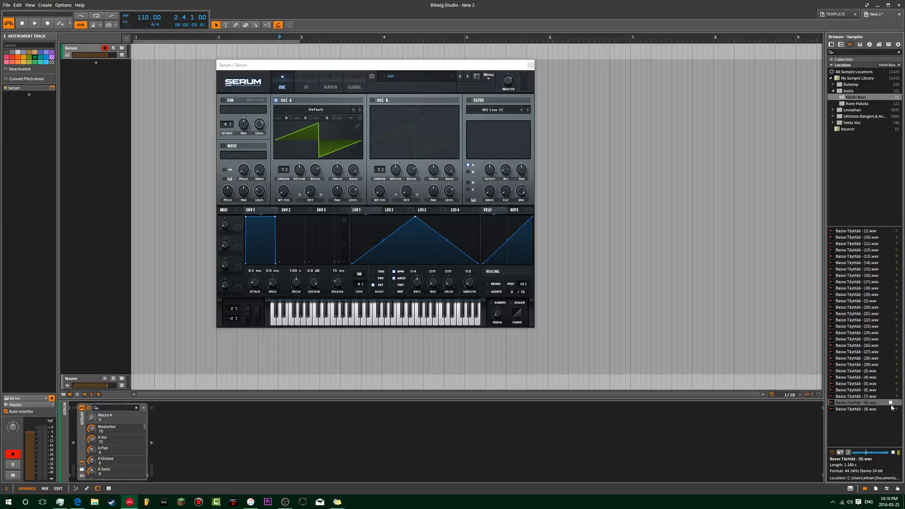
{"action": "left_click", "coordinate": [891, 396]}
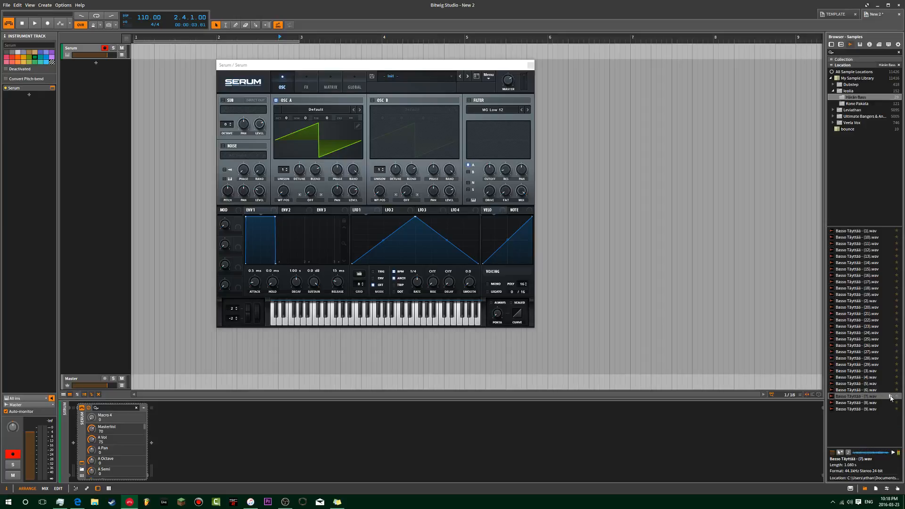
{"action": "left_click", "coordinate": [890, 231]}
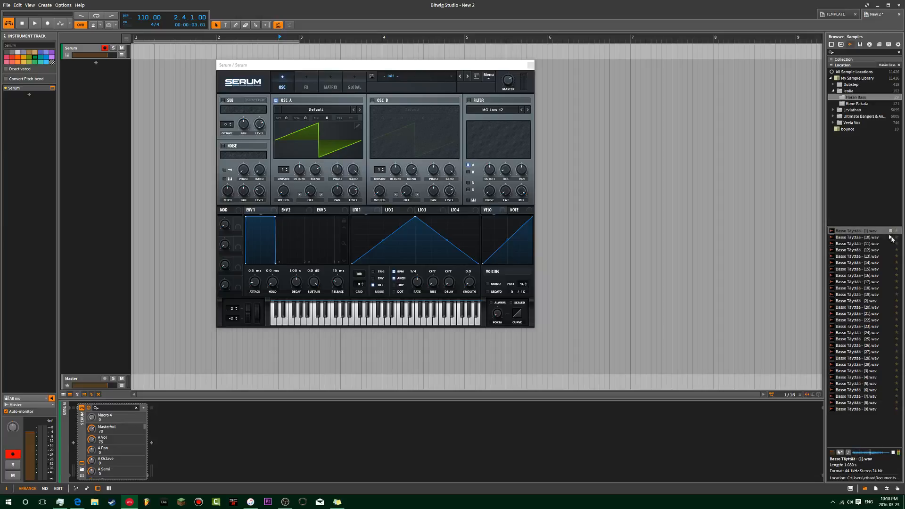
{"action": "left_click", "coordinate": [894, 244]}
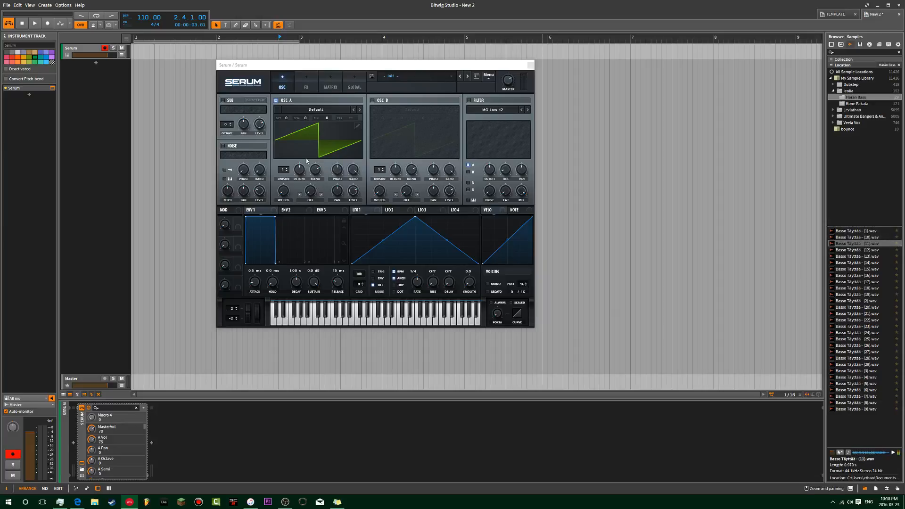
Audition the bounced samples in the bounce folder, including the Master, Reaktor5, Serum, Growl01 and Crunchy Growl files
{"action": "left_click_drag", "start_coordinate": [287, 63], "coordinate": [385, 63]}
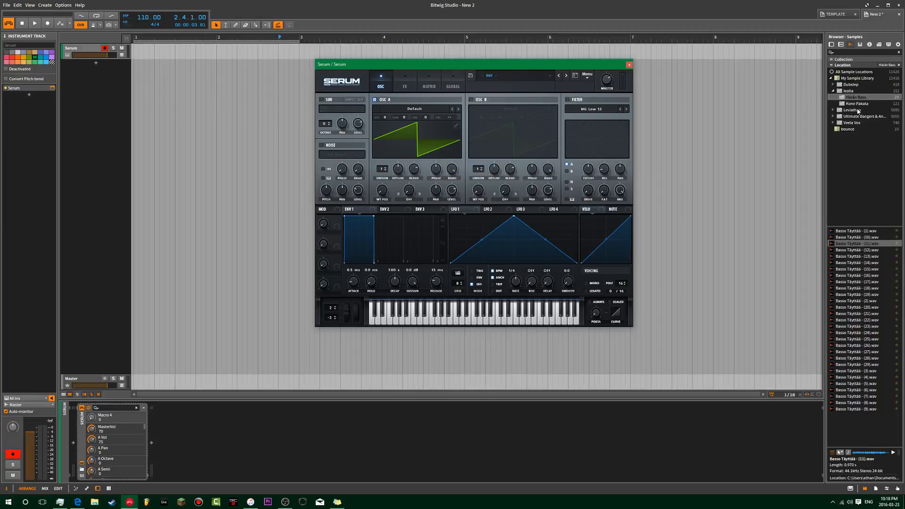
{"action": "left_click", "coordinate": [856, 129]}
{"action": "left_click", "coordinate": [894, 257]}
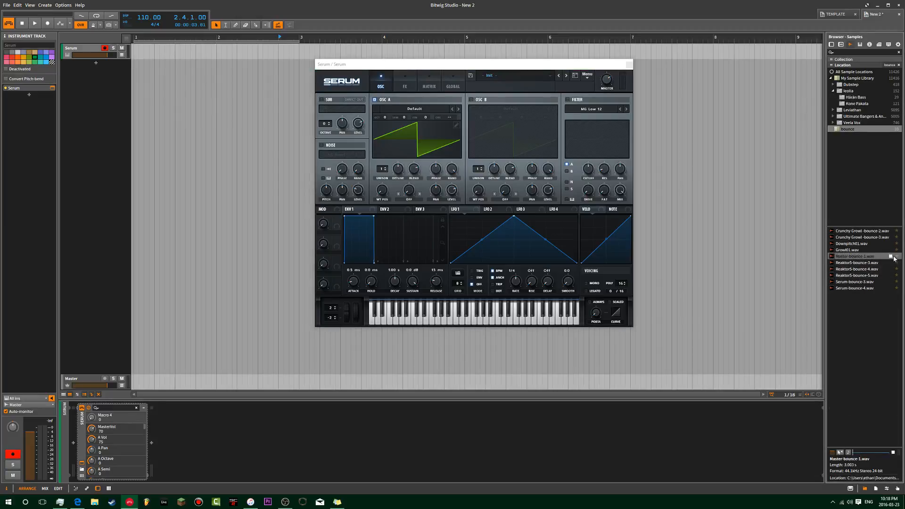
{"action": "left_click", "coordinate": [891, 263]}
{"action": "left_click", "coordinate": [891, 275]}
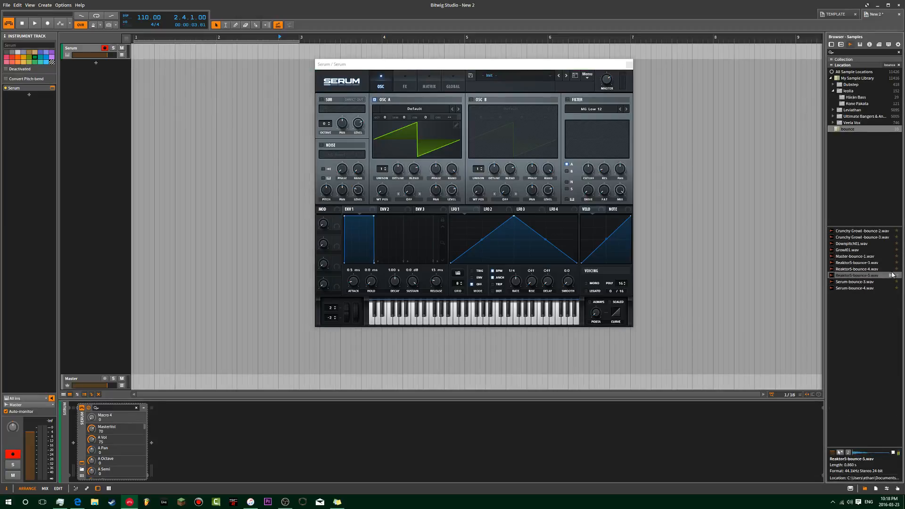
{"action": "left_click", "coordinate": [891, 282]}
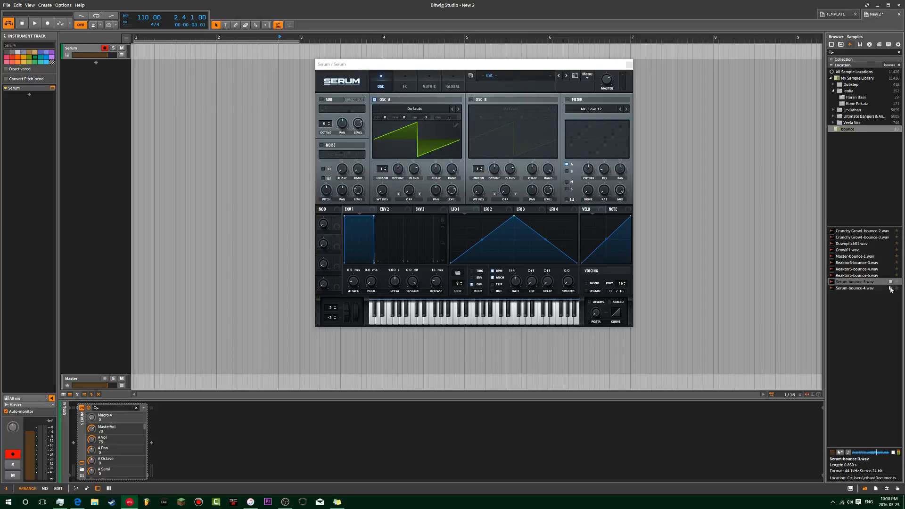
{"action": "left_click", "coordinate": [891, 289]}
{"action": "left_click", "coordinate": [891, 249]}
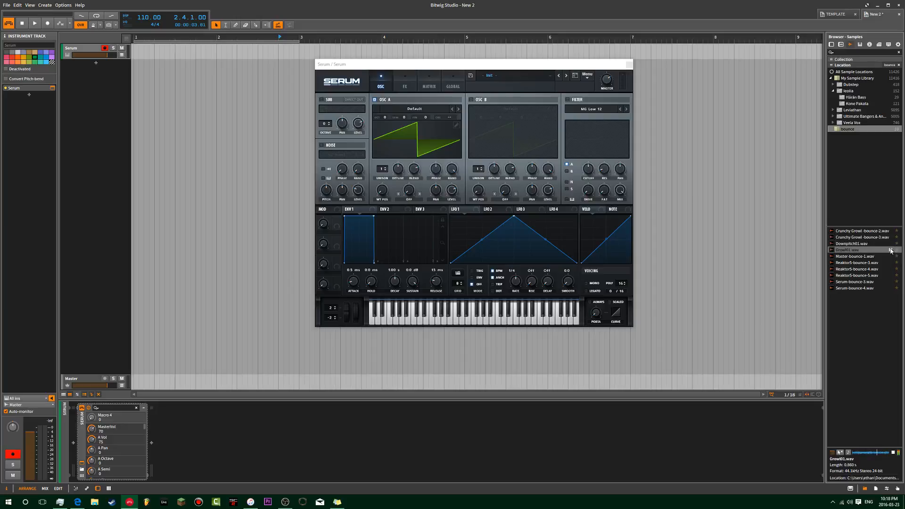
{"action": "left_click", "coordinate": [891, 231]}
{"action": "left_click", "coordinate": [891, 237]}
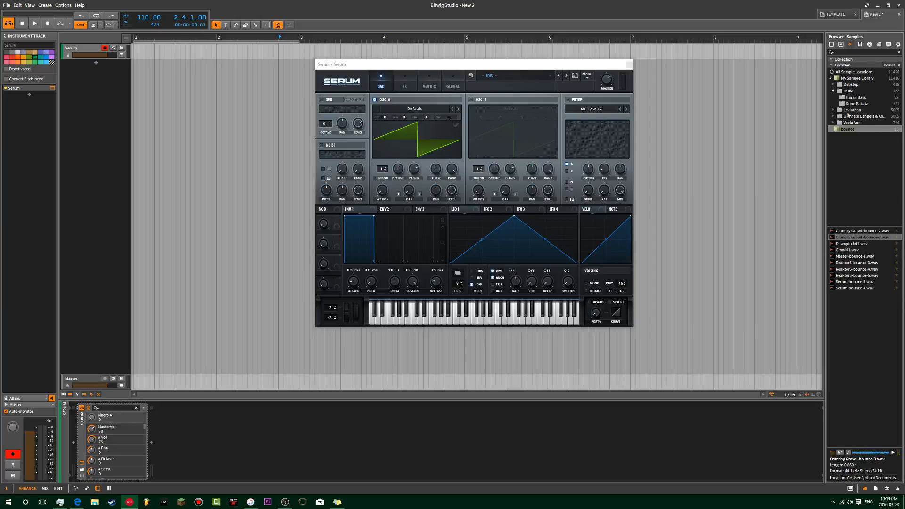
Load the Robotic wavetable from the VR Tables folder into Serum's OSC A
{"action": "left_click_drag", "start_coordinate": [460, 67], "coordinate": [345, 73]}
{"action": "left_click", "coordinate": [300, 115]}
{"action": "mouse_move", "coordinate": [292, 170]}
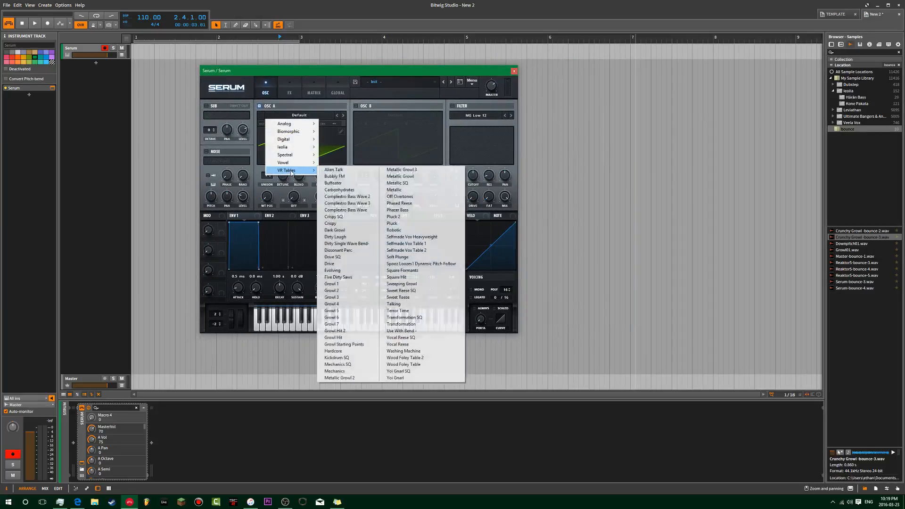
{"action": "left_click", "coordinate": [409, 225]}
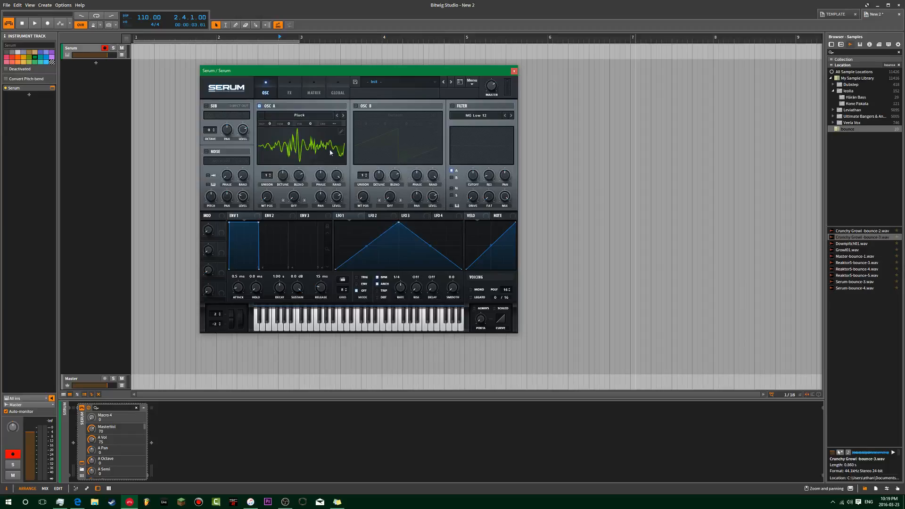
{"action": "left_click", "coordinate": [343, 116]}
{"action": "left_click", "coordinate": [343, 115]}
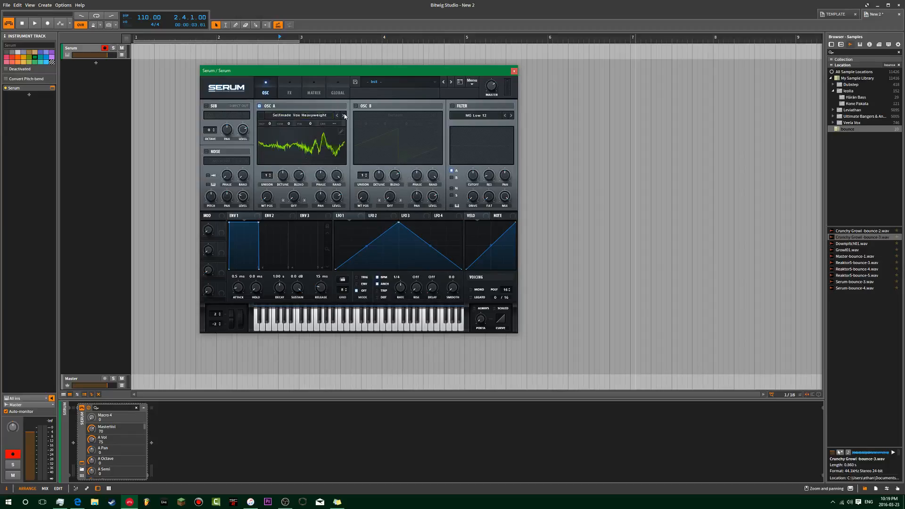
{"action": "left_click", "coordinate": [342, 115]}
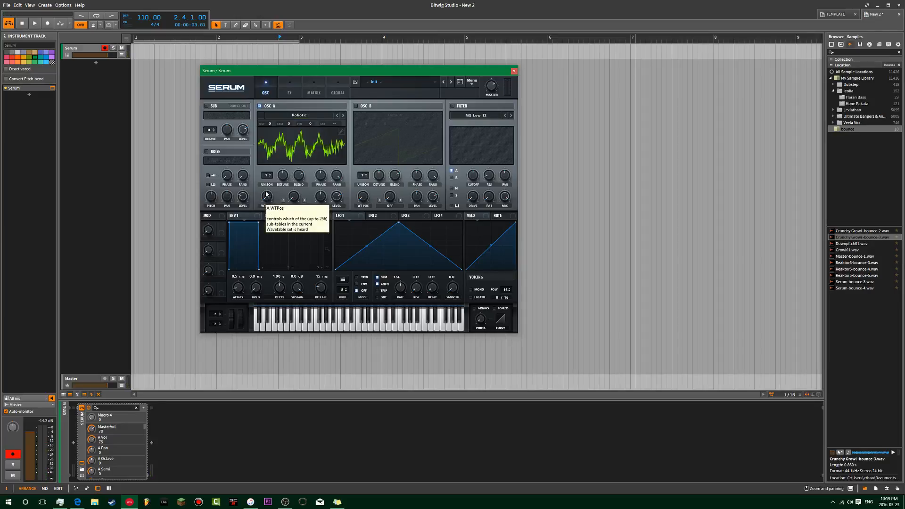
Sweep OSC A's wavetable position up to 100 and return it to 1
{"action": "left_click_drag", "start_coordinate": [271, 202], "coordinate": [283, 182]}
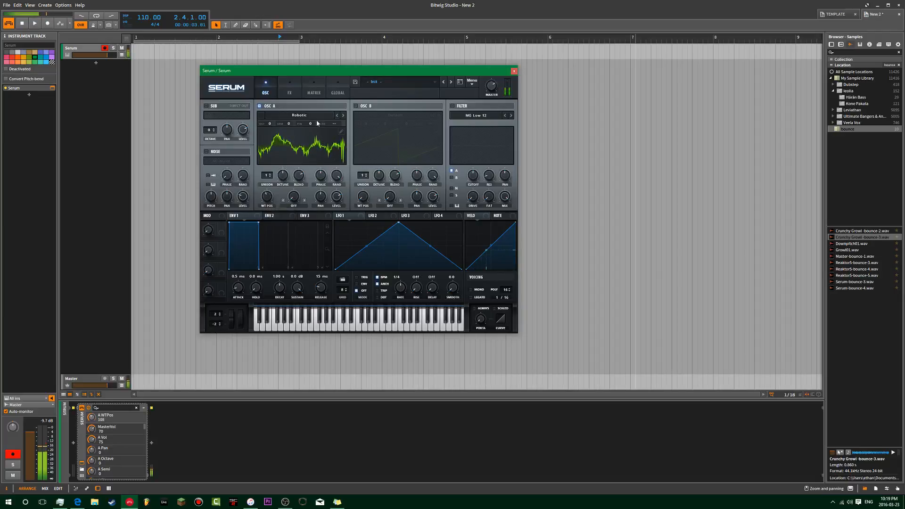
{"action": "left_click", "coordinate": [317, 116]}
{"action": "left_click", "coordinate": [327, 75]}
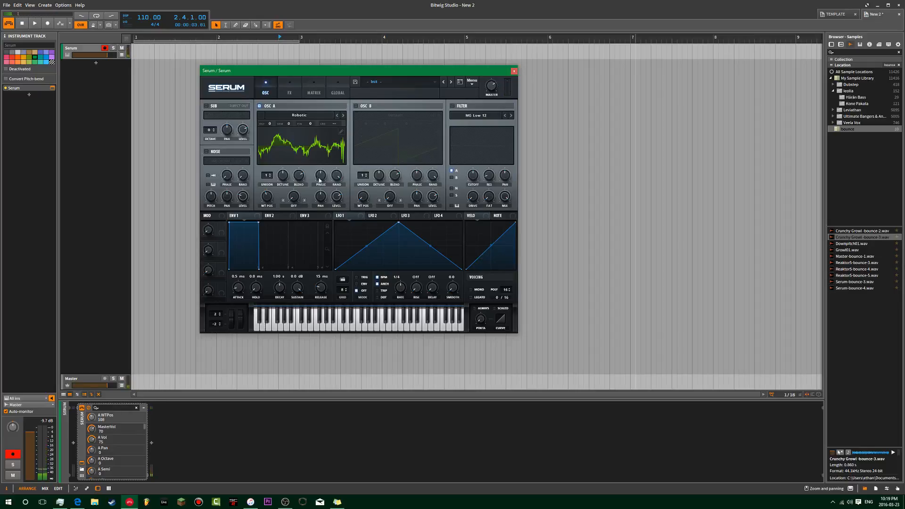
{"action": "left_click_drag", "start_coordinate": [300, 72], "coordinate": [328, 51]}
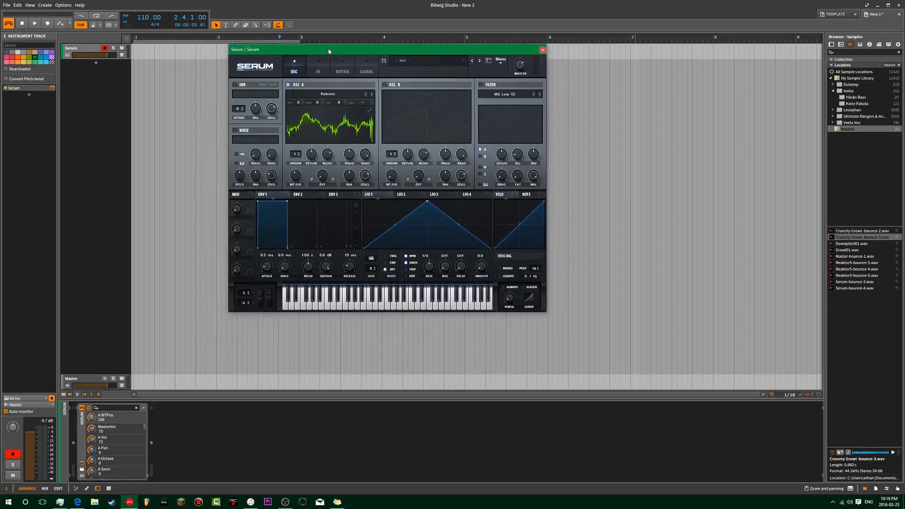
{"action": "left_click_drag", "start_coordinate": [295, 177], "coordinate": [320, 196]}
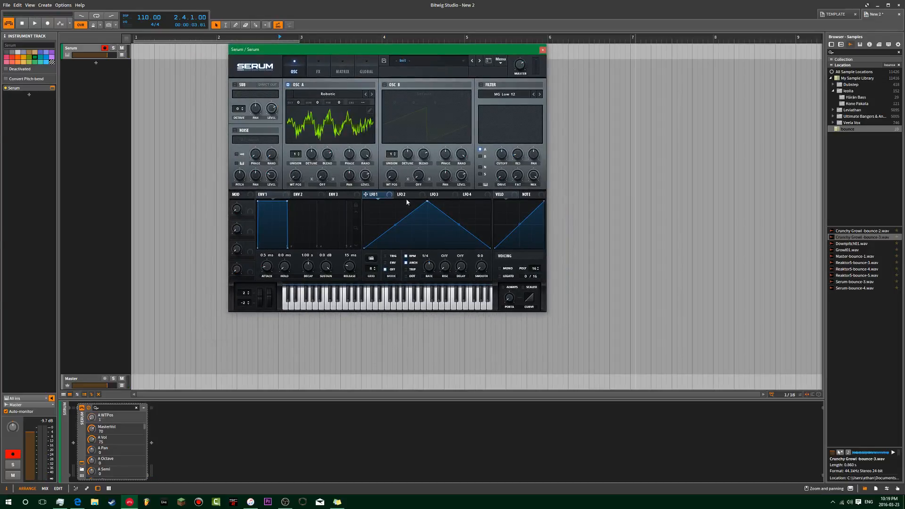
Bend both slopes of the LFO 1 triangle into curves, bowing the rise upward and the fall downward
{"action": "mouse_move", "coordinate": [428, 203]}
{"action": "left_mouse_down"}
{"action": "mouse_move", "coordinate": [400, 190]}
{"action": "mouse_move", "coordinate": [425, 190]}
{"action": "left_mouse_up"}
{"action": "left_click_drag", "start_coordinate": [395, 225], "coordinate": [395, 205]}
{"action": "left_click_drag", "start_coordinate": [457, 231], "coordinate": [458, 241]}
Assign LFO 1 to OSC A's wavetable position, adjust the modulation depth and set the position to 86
{"action": "left_click_drag", "start_coordinate": [365, 194], "coordinate": [295, 175]}
{"action": "mouse_move", "coordinate": [290, 169]}
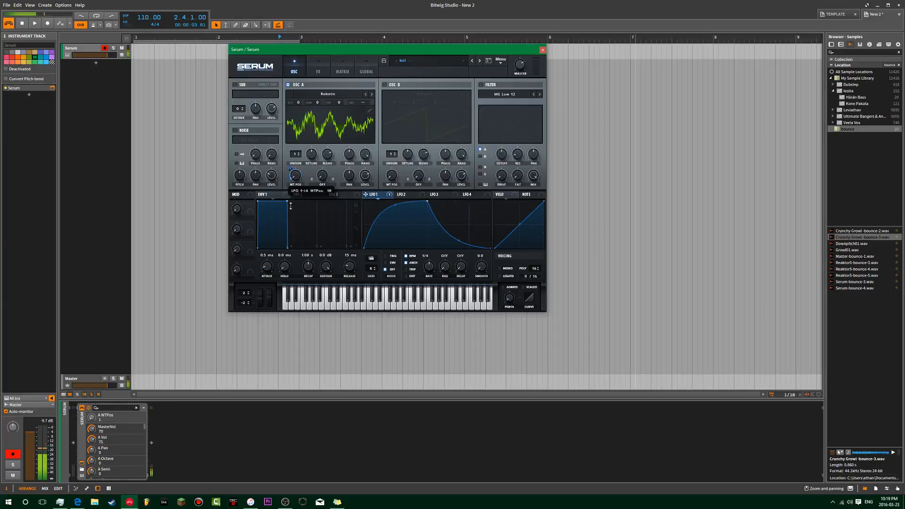
{"action": "left_click_drag", "start_coordinate": [290, 170], "coordinate": [295, 164]}
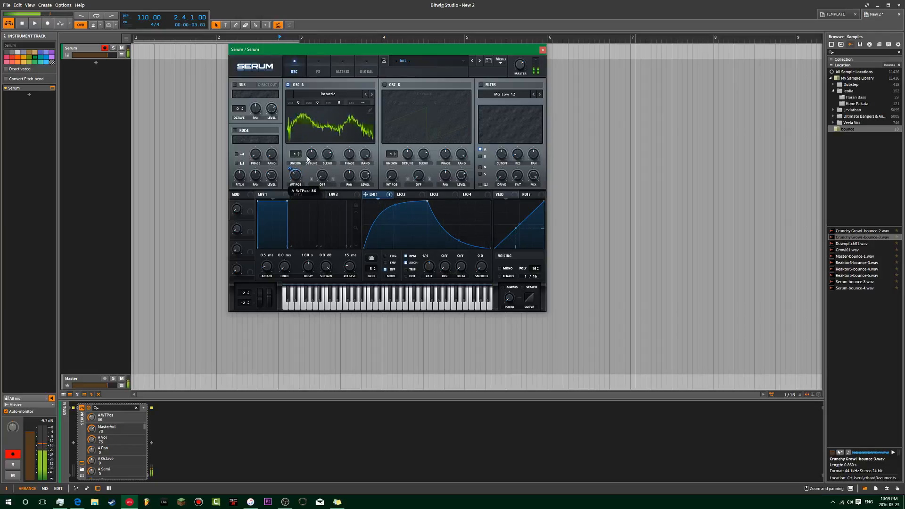
Open OSC A's Robotic wavetable in the wavetable editor and apply the multi-frame formula preset Proc:Squarify
{"action": "left_click", "coordinate": [337, 94]}
{"action": "left_click", "coordinate": [349, 94]}
{"action": "left_click", "coordinate": [349, 94]}
{"action": "left_click", "coordinate": [371, 111]}
{"action": "left_click", "coordinate": [371, 112]}
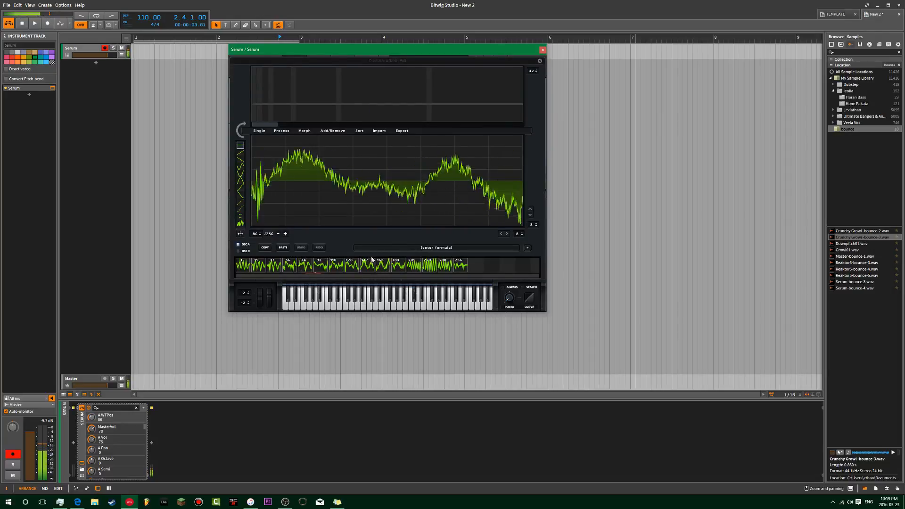
{"action": "left_click", "coordinate": [306, 131]}
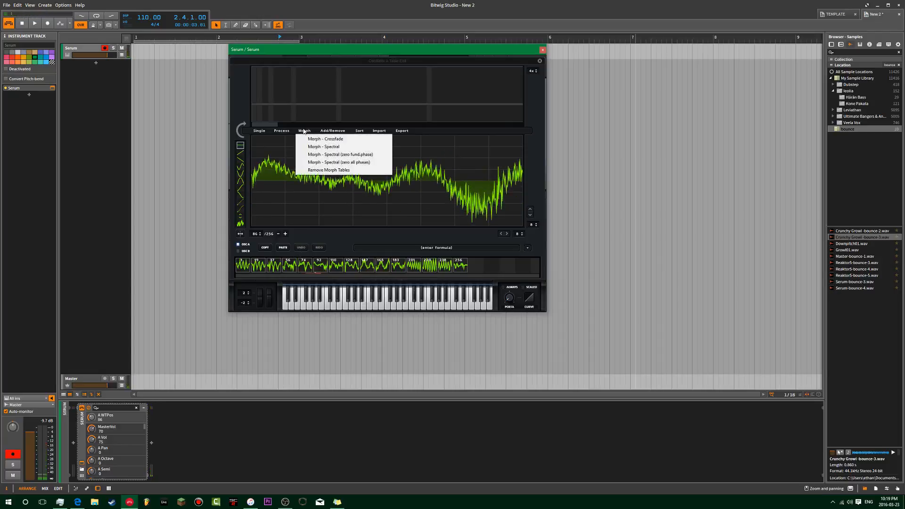
{"action": "left_click", "coordinate": [328, 131]}
{"action": "left_click", "coordinate": [527, 248]}
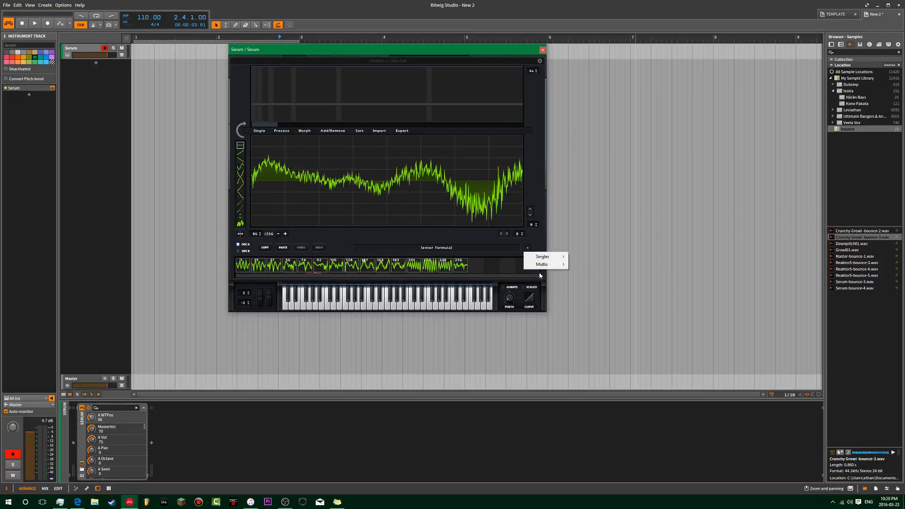
{"action": "mouse_move", "coordinate": [547, 264]}
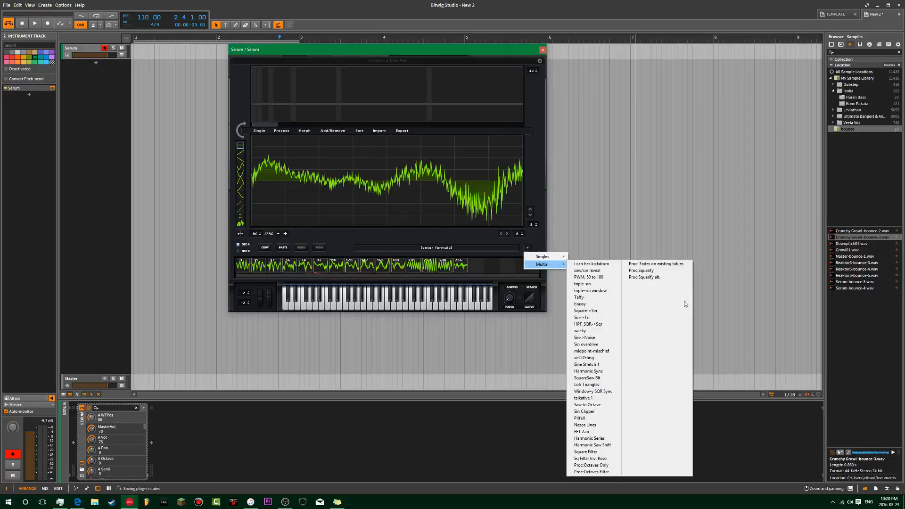
{"action": "left_click", "coordinate": [643, 270]}
Morph the wavetable with Spectral (zero fund.phase) and return to the oscillator view
{"action": "left_click", "coordinate": [264, 133]}
{"action": "left_click", "coordinate": [330, 135]}
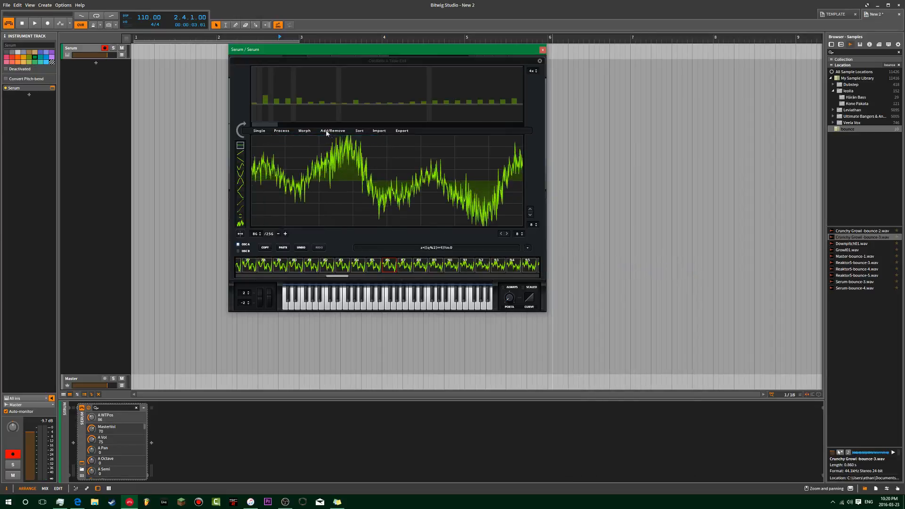
{"action": "left_click", "coordinate": [305, 130]}
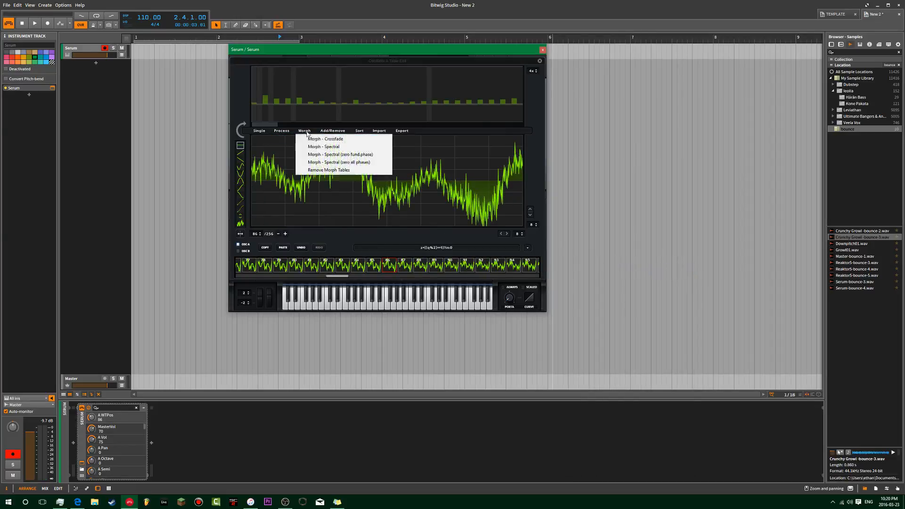
{"action": "left_click", "coordinate": [337, 156]}
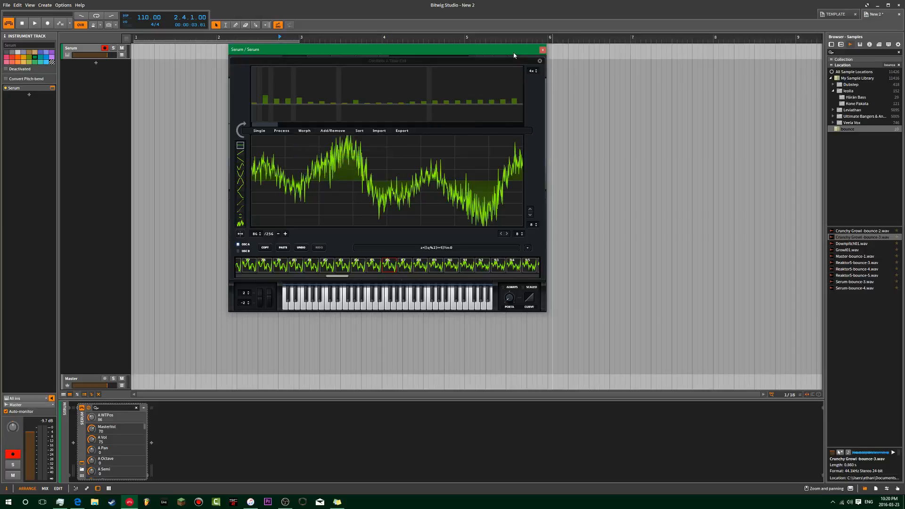
{"action": "left_click", "coordinate": [541, 61]}
{"action": "left_click_drag", "start_coordinate": [522, 52], "coordinate": [515, 54]}
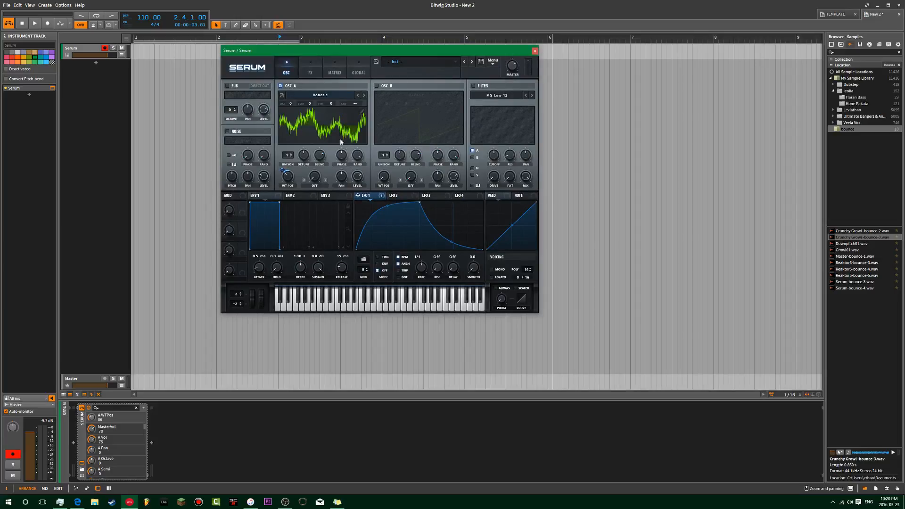
Set LFO 1 to trigger mode at a 1/4 rate and readjust OSC A's wavetable position and LFO 1 modulation depth
{"action": "mouse_move", "coordinate": [290, 178]}
{"action": "left_mouse_down"}
{"action": "mouse_move", "coordinate": [288, 186]}
{"action": "mouse_move", "coordinate": [293, 173]}
{"action": "left_mouse_up"}
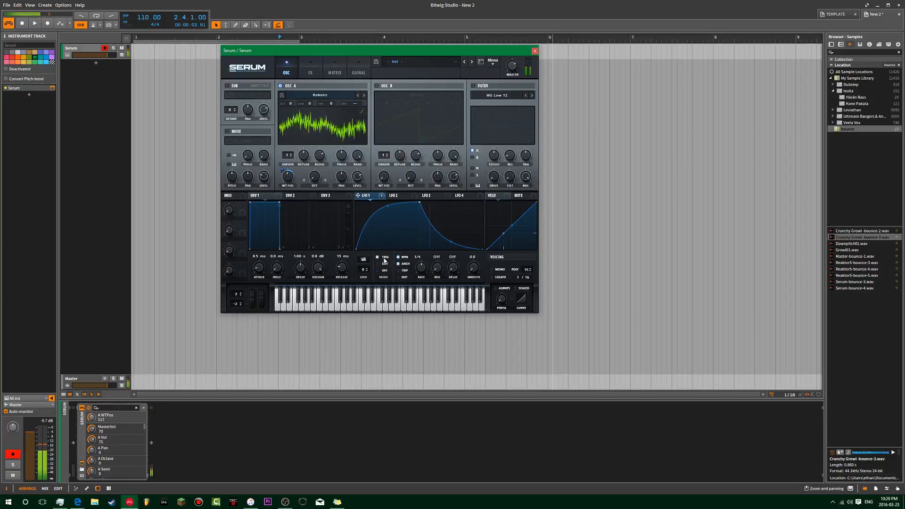
{"action": "left_click_drag", "start_coordinate": [421, 268], "coordinate": [422, 271]}
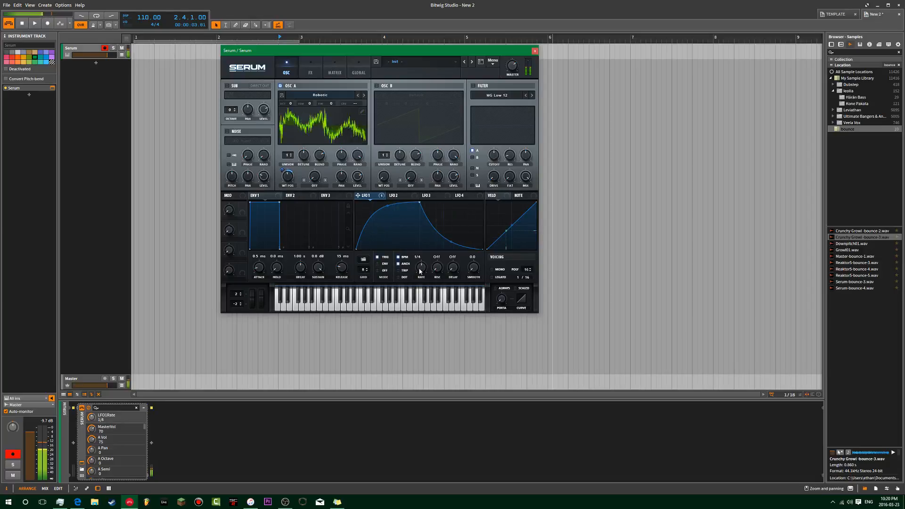
{"action": "left_click_drag", "start_coordinate": [291, 178], "coordinate": [287, 207]}
{"action": "left_click_drag", "start_coordinate": [282, 170], "coordinate": [288, 155]}
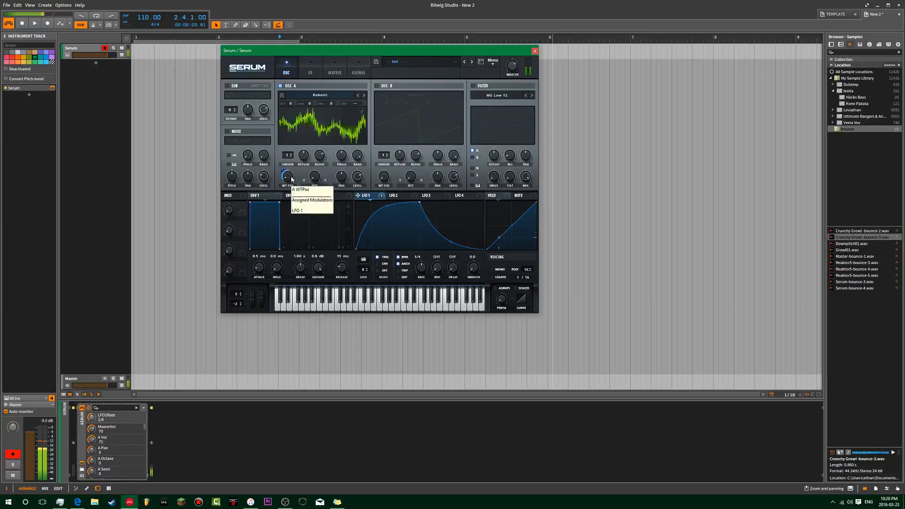
Raise the master volume to 78 and sweep LFO 1's depth on OSC A's wavetable position up to 100 and back down
{"action": "mouse_move", "coordinate": [513, 66]}
{"action": "left_mouse_down"}
{"action": "mouse_move", "coordinate": [516, 35]}
{"action": "mouse_move", "coordinate": [516, 53]}
{"action": "left_mouse_up"}
{"action": "mouse_move", "coordinate": [289, 176]}
{"action": "left_mouse_down"}
{"action": "mouse_move", "coordinate": [306, 147]}
{"action": "mouse_move", "coordinate": [298, 178]}
{"action": "mouse_move", "coordinate": [288, 168]}
{"action": "left_mouse_up"}
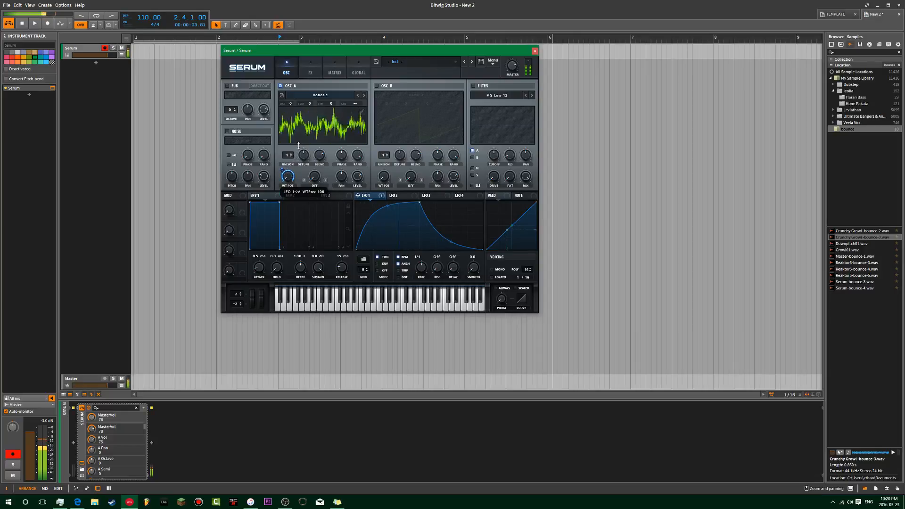
{"action": "left_click_drag", "start_coordinate": [298, 155], "coordinate": [295, 182]}
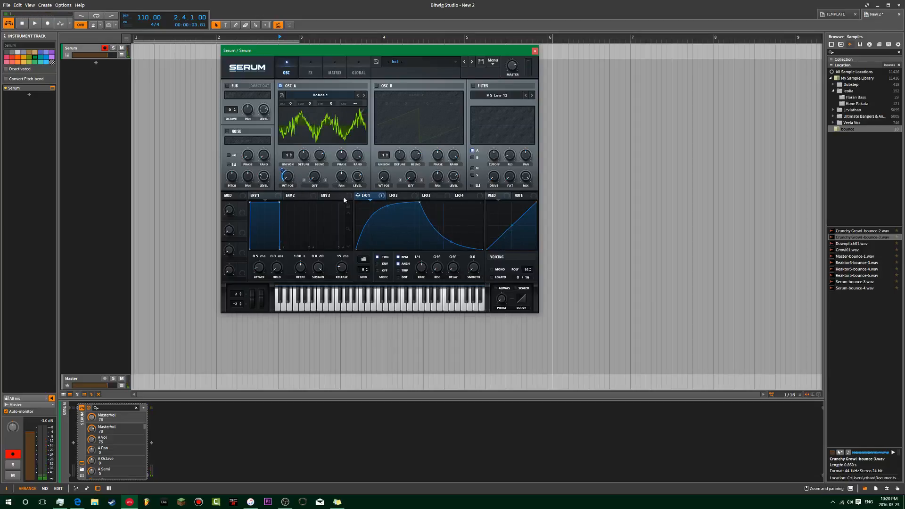
Set OSC A's warp mode to Bend - with the amount at -68, and modulate the warp with LFO 1
{"action": "left_click_drag", "start_coordinate": [352, 53], "coordinate": [345, 54]}
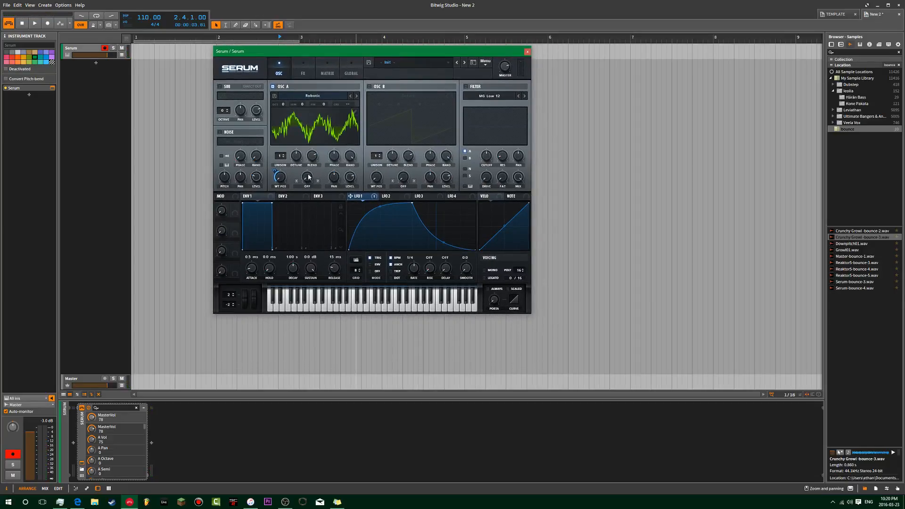
{"action": "left_click", "coordinate": [315, 188]}
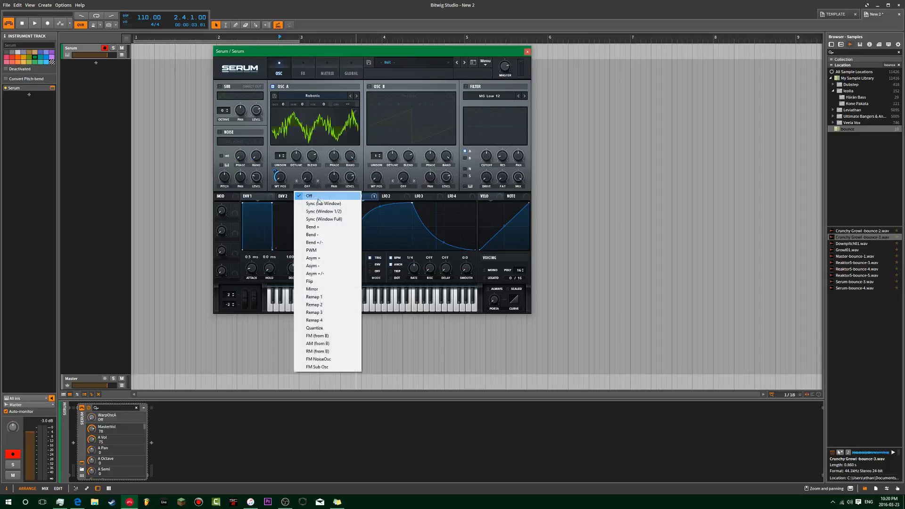
{"action": "left_click", "coordinate": [324, 234]}
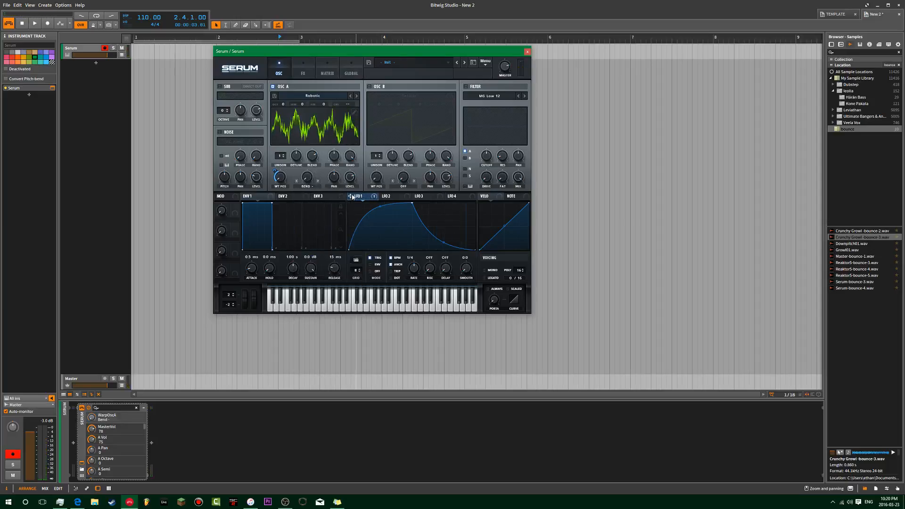
{"action": "left_click_drag", "start_coordinate": [314, 181], "coordinate": [316, 129]}
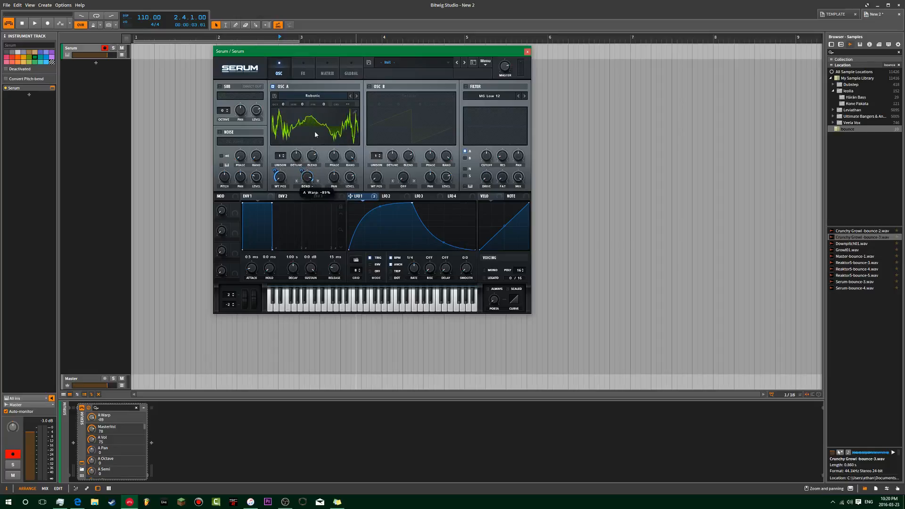
{"action": "left_click_drag", "start_coordinate": [302, 171], "coordinate": [302, 204]}
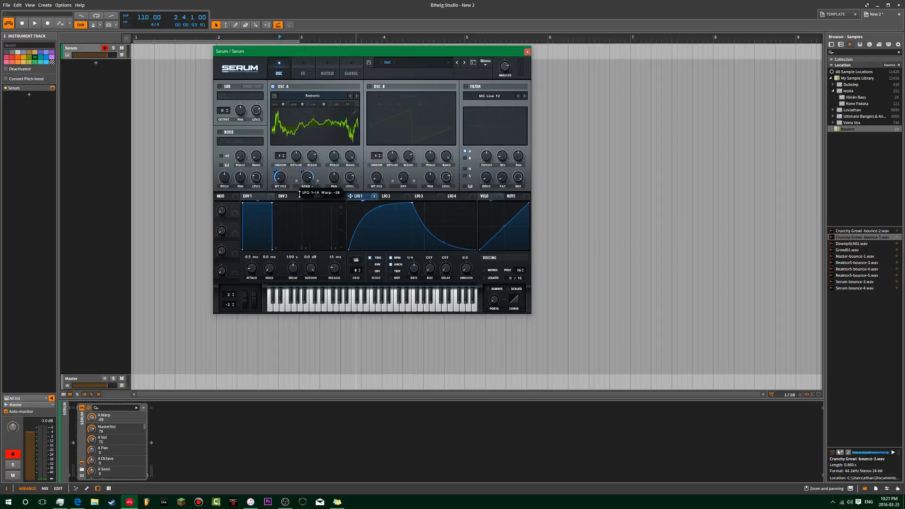
{"action": "left_click_drag", "start_coordinate": [307, 186], "coordinate": [311, 204]}
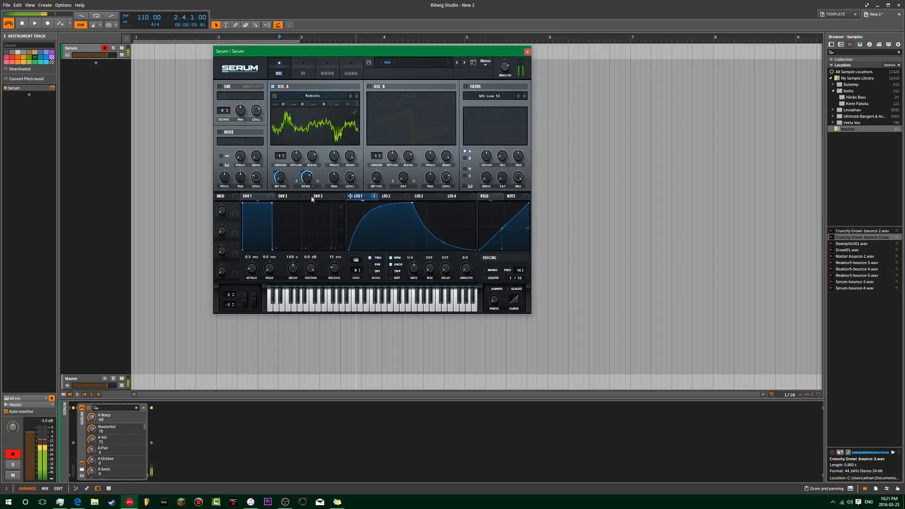
Sweep OSC A's wavetable position up to 256, then set its level to 0 and modulate the level with LFO 1
{"action": "left_click_drag", "start_coordinate": [280, 176], "coordinate": [289, 148]}
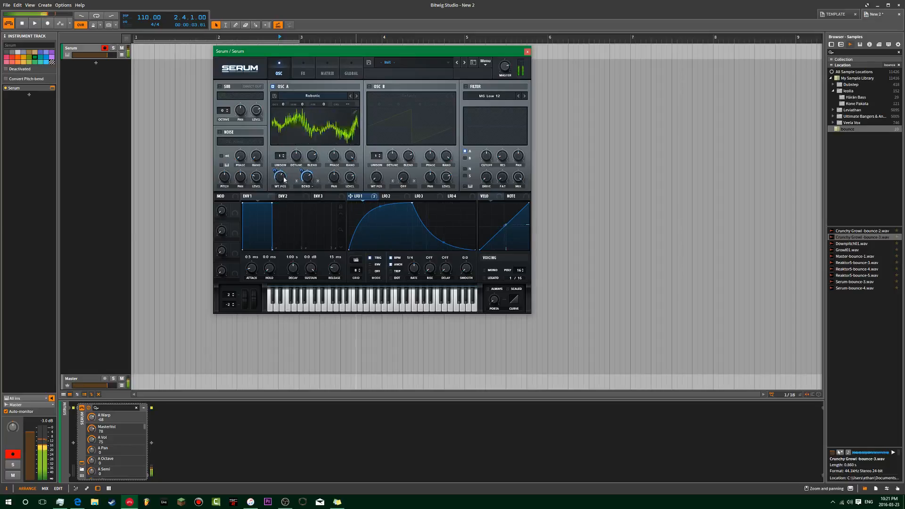
{"action": "mouse_move", "coordinate": [285, 180]}
{"action": "left_mouse_down"}
{"action": "mouse_move", "coordinate": [275, 235]}
{"action": "mouse_move", "coordinate": [297, 147]}
{"action": "mouse_move", "coordinate": [279, 175]}
{"action": "left_mouse_up"}
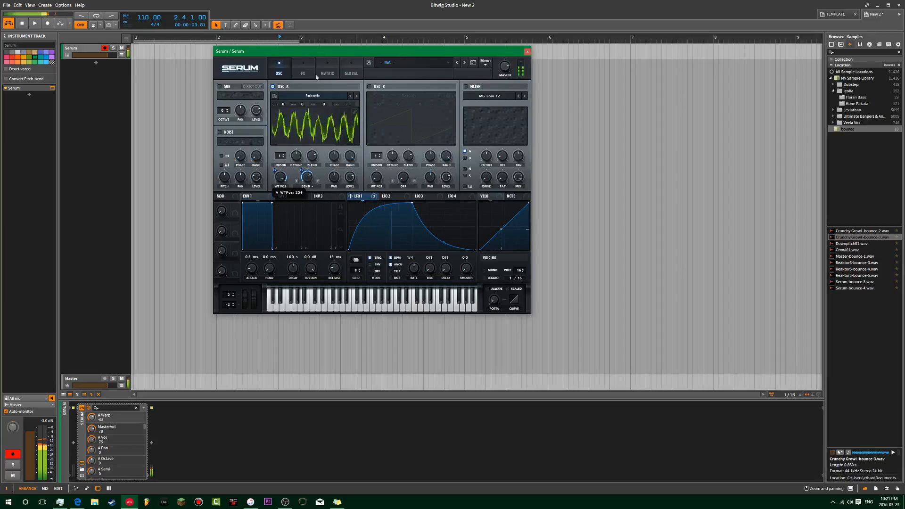
{"action": "left_click_drag", "start_coordinate": [353, 180], "coordinate": [351, 179]}
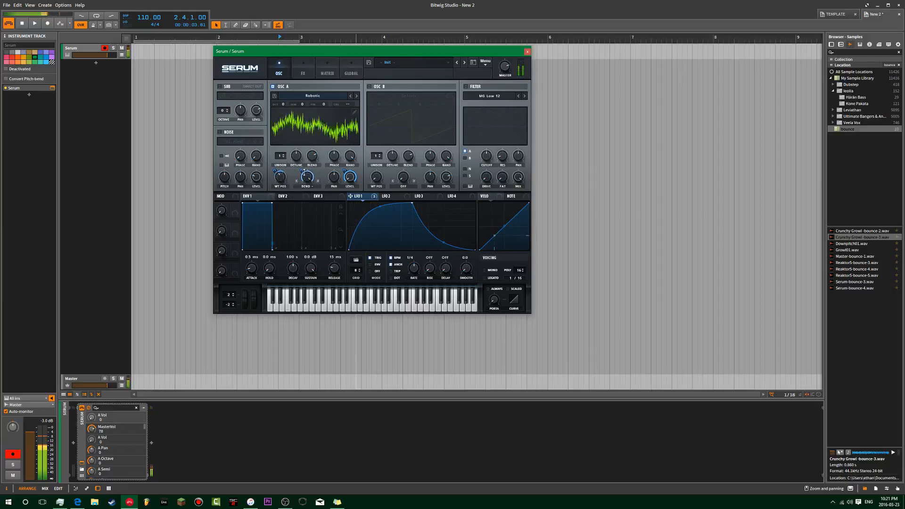
Try other warp amounts and modes on OSC A, including PWM, settle on Bend +, and readjust the wavetable position
{"action": "left_click", "coordinate": [312, 156]}
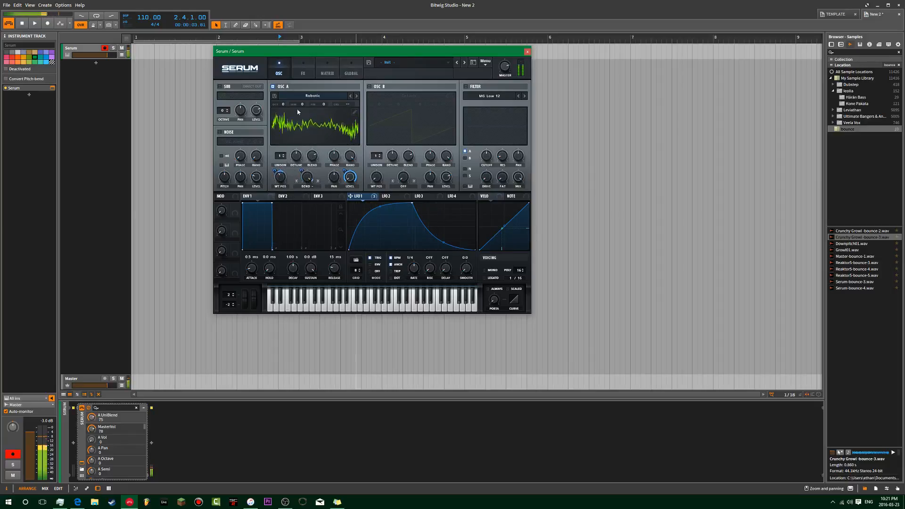
{"action": "left_click_drag", "start_coordinate": [303, 181], "coordinate": [301, 200]}
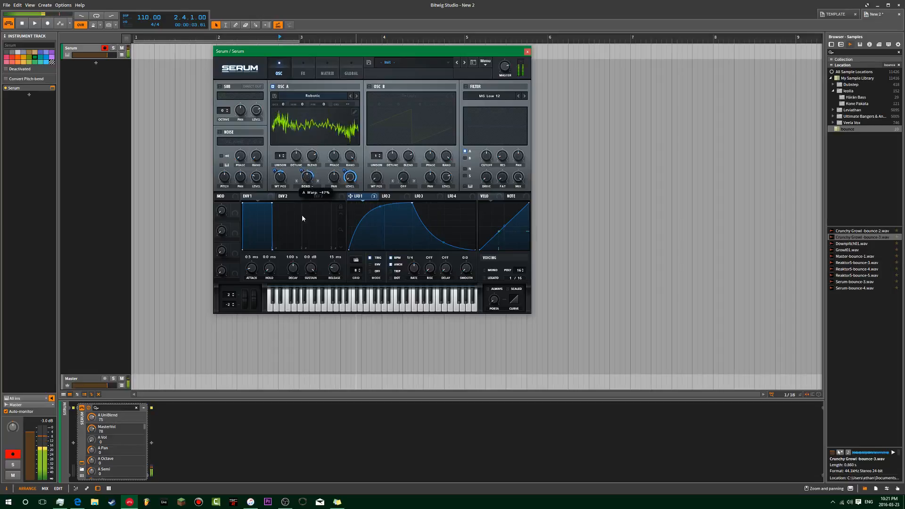
{"action": "left_click", "coordinate": [319, 182]}
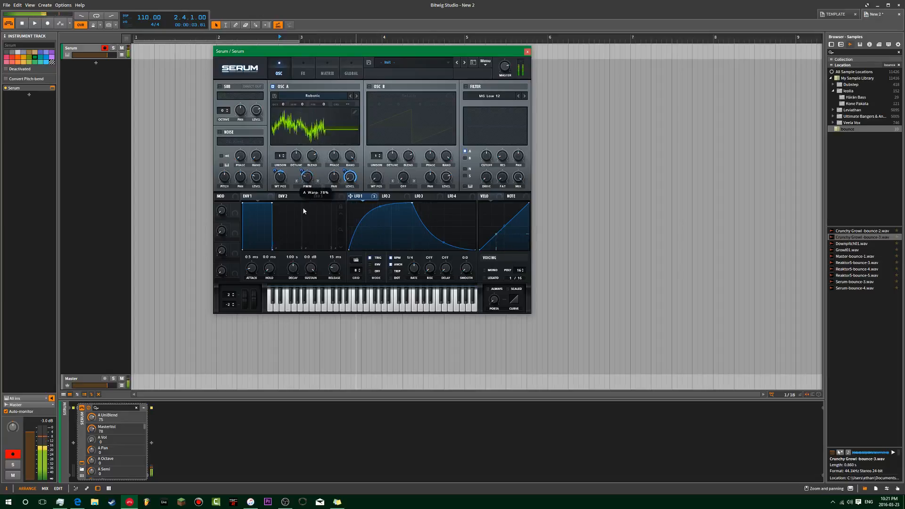
{"action": "left_click", "coordinate": [296, 181]}
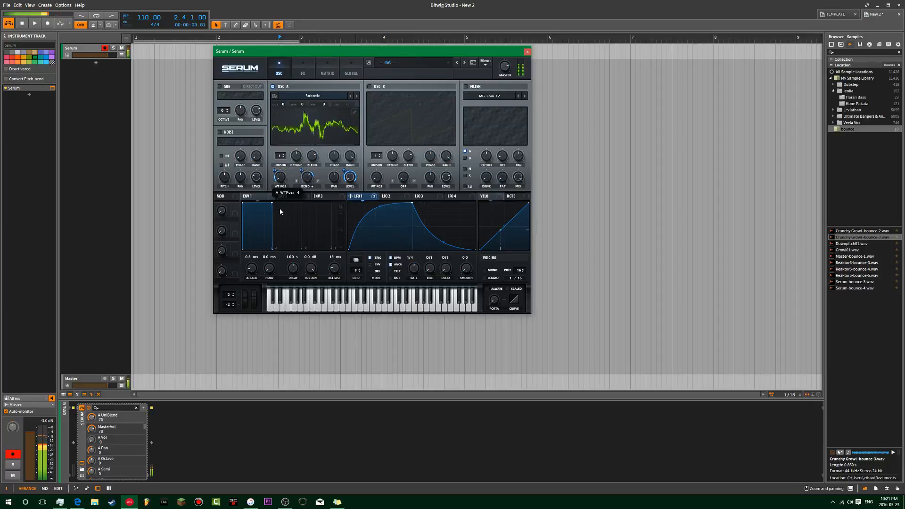
{"action": "mouse_move", "coordinate": [284, 195]}
{"action": "left_mouse_down"}
{"action": "mouse_move", "coordinate": [284, 164]}
{"action": "mouse_move", "coordinate": [278, 204]}
{"action": "left_mouse_up"}
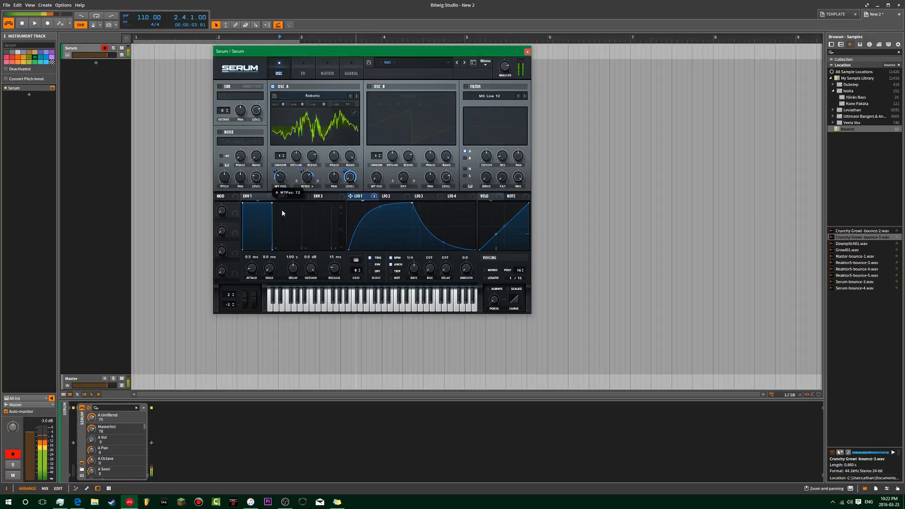
{"action": "left_click_drag", "start_coordinate": [283, 105], "coordinate": [284, 100]}
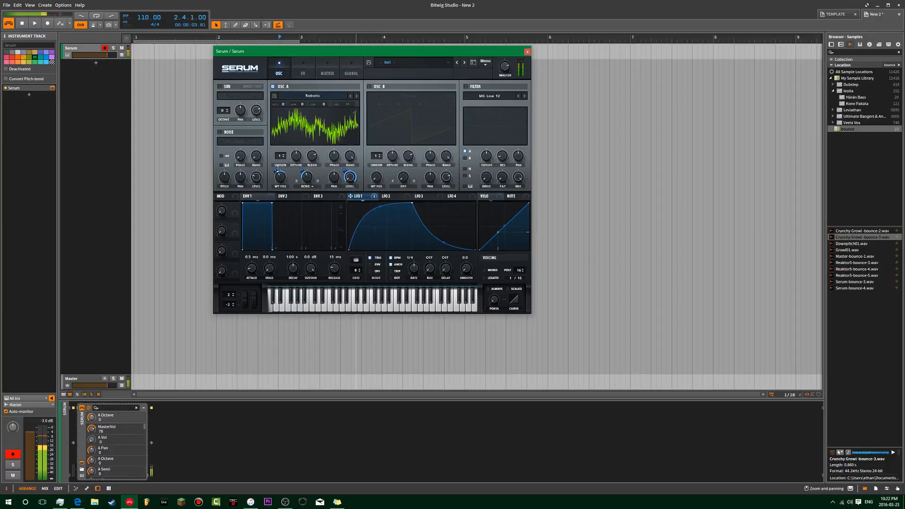
Enable the Hyper/Dimension and Distortion effects, set the Hyper mix to 0, and modulate distortion drive, distortion mix and Hyper mix with LFO 1
{"action": "left_click", "coordinate": [303, 71]}
{"action": "left_click", "coordinate": [222, 88]}
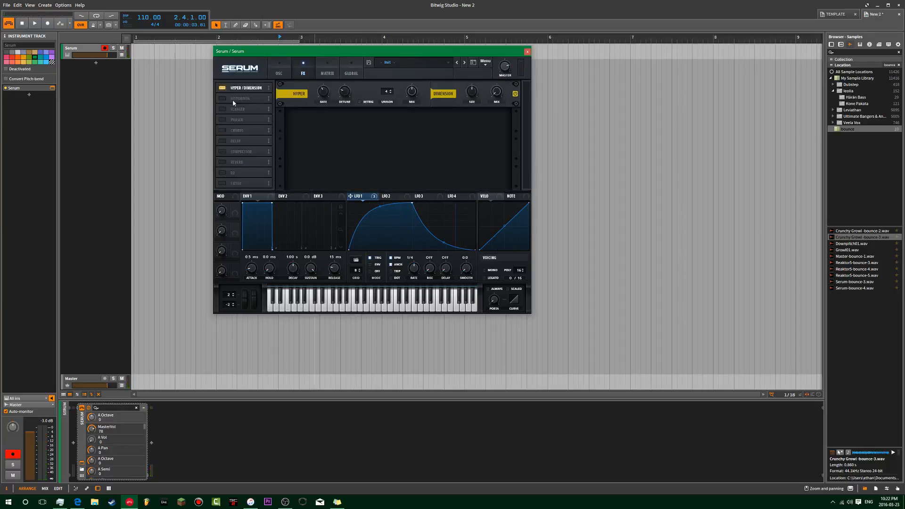
{"action": "left_click", "coordinate": [238, 99]}
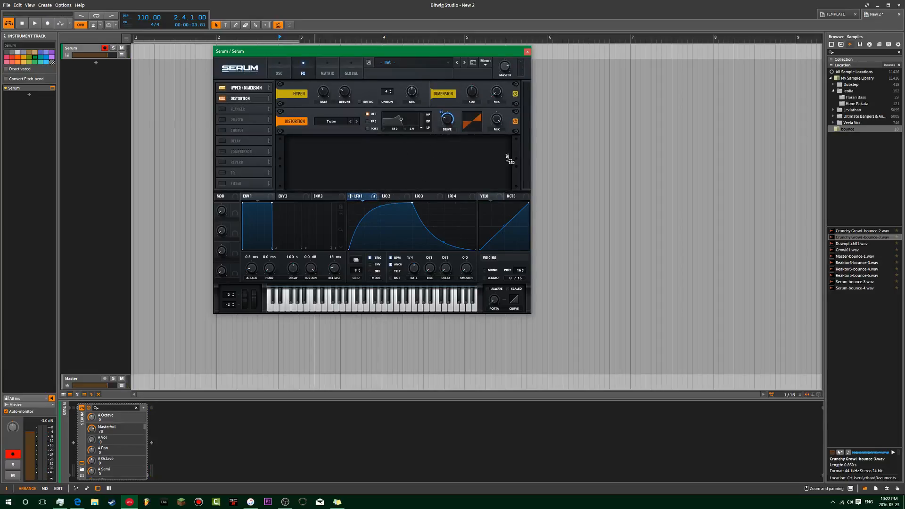
{"action": "left_click_drag", "start_coordinate": [495, 123], "coordinate": [492, 125]}
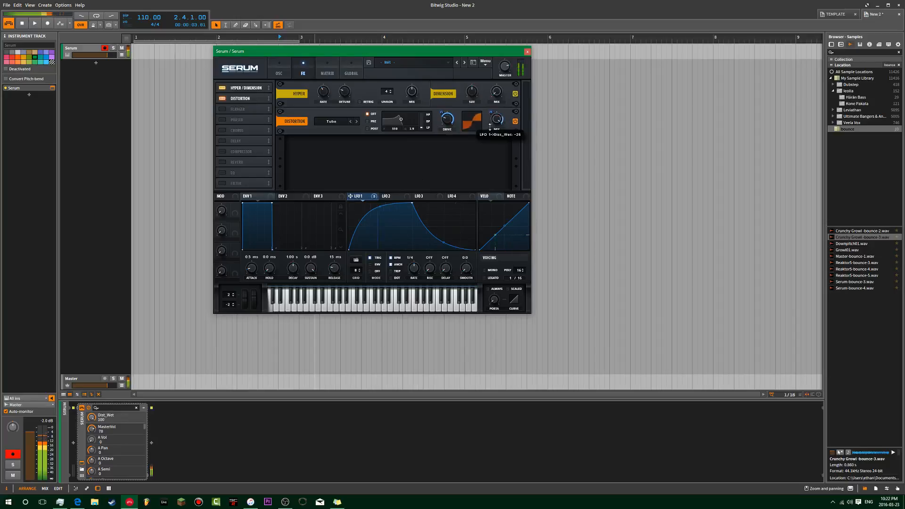
{"action": "mouse_move", "coordinate": [412, 93]}
{"action": "left_mouse_down"}
{"action": "mouse_move", "coordinate": [406, 127]}
{"action": "mouse_move", "coordinate": [411, 98]}
{"action": "left_mouse_up"}
{"action": "mouse_move", "coordinate": [409, 90]}
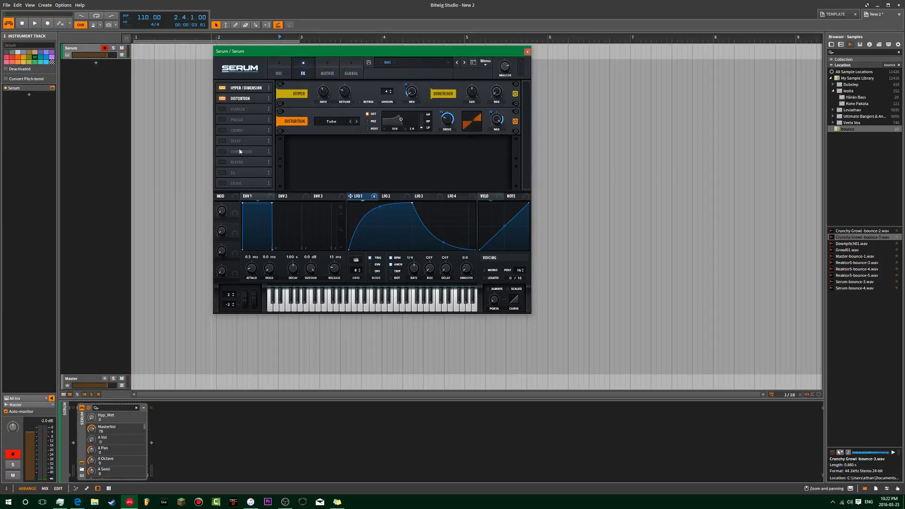
Add a multiband compressor after the distortion with its threshold at -11.8, and readjust the master volume
{"action": "left_click", "coordinate": [222, 109]}
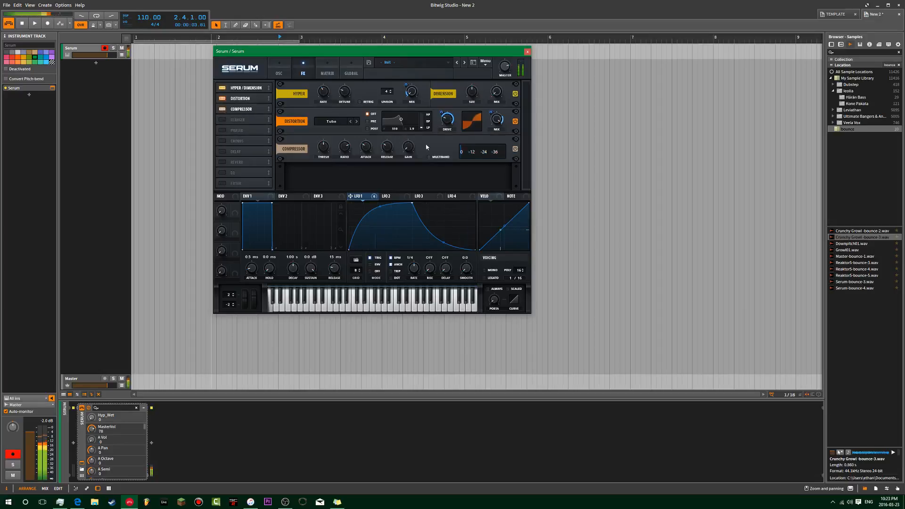
{"action": "left_click_drag", "start_coordinate": [324, 156], "coordinate": [325, 157]}
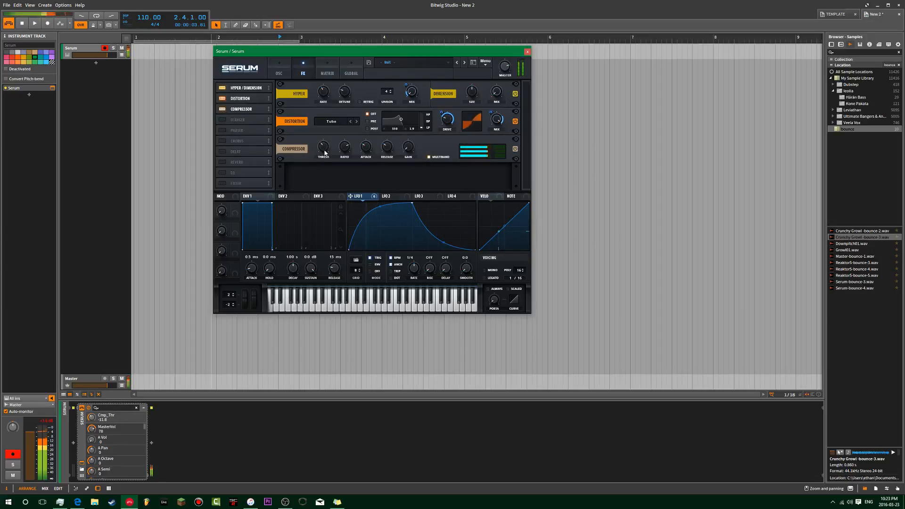
{"action": "left_click_drag", "start_coordinate": [509, 70], "coordinate": [510, 74]}
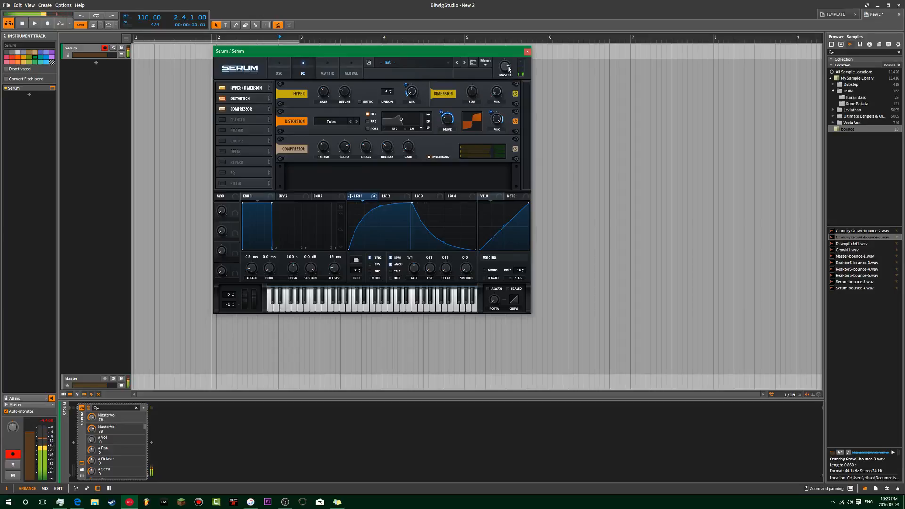
Set the master volume to 61 and add an EQ after the compressor with its low band as a high-pass cut
{"action": "left_click_drag", "start_coordinate": [504, 65], "coordinate": [504, 67]}
{"action": "left_click", "coordinate": [279, 73]}
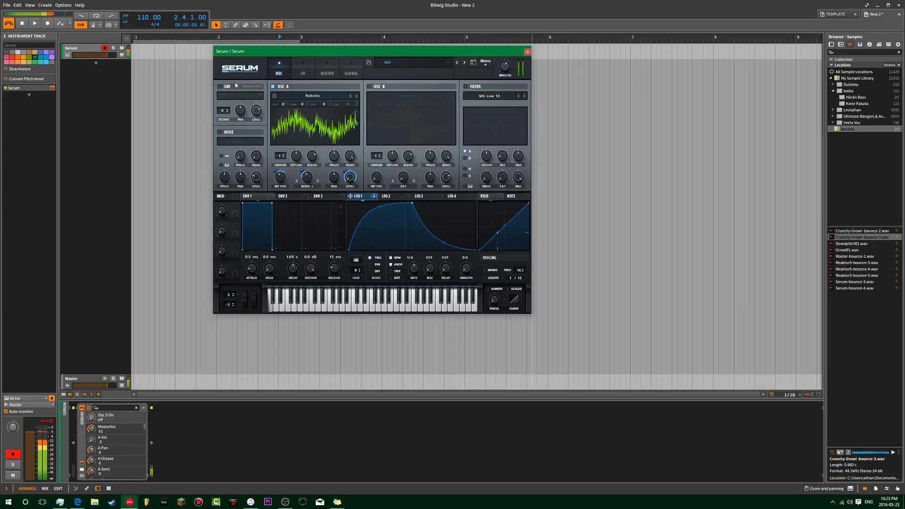
{"action": "left_click", "coordinate": [304, 73]}
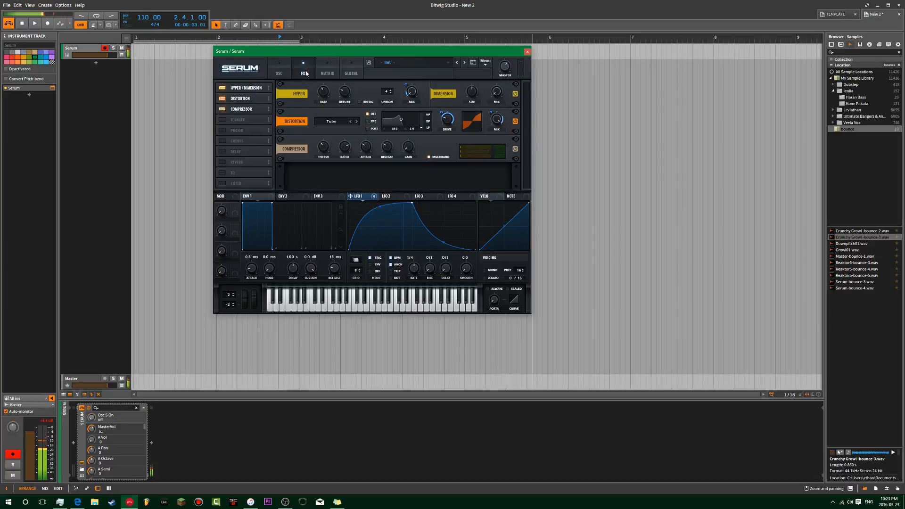
{"action": "left_click", "coordinate": [222, 172]}
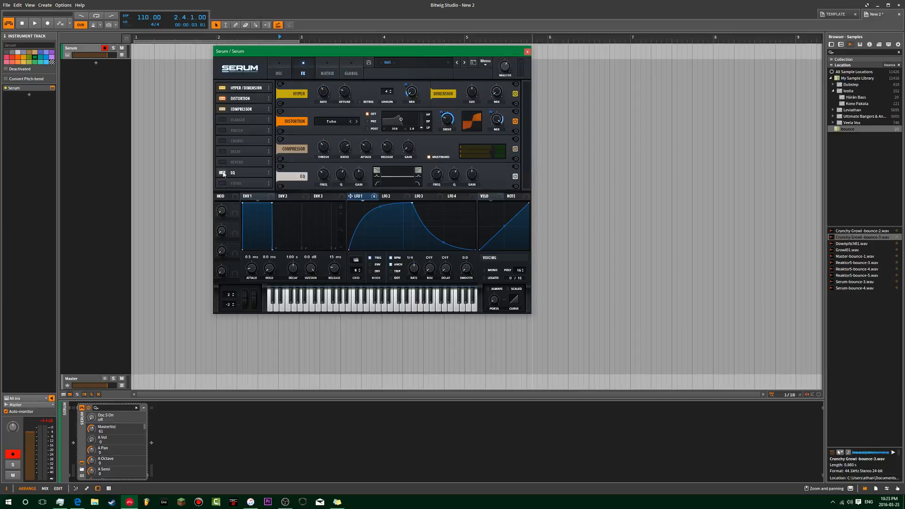
{"action": "left_click", "coordinate": [222, 172]}
{"action": "left_click", "coordinate": [224, 173]}
{"action": "left_click_drag", "start_coordinate": [380, 187], "coordinate": [357, 186]}
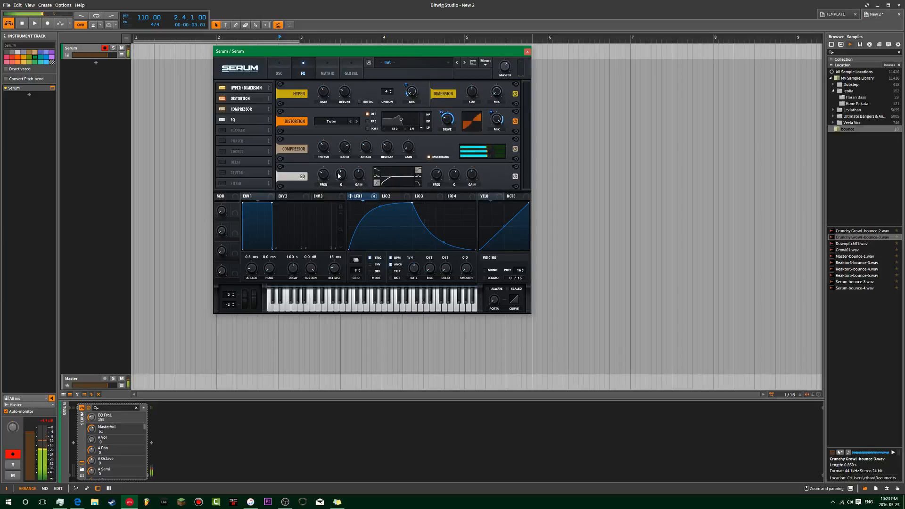
Modulate the sub oscillator's level with LFO 1, then try OSC A without its LFO 1 level modulation and restore it
{"action": "left_click", "coordinate": [280, 70]}
{"action": "left_click_drag", "start_coordinate": [257, 112], "coordinate": [262, 275]}
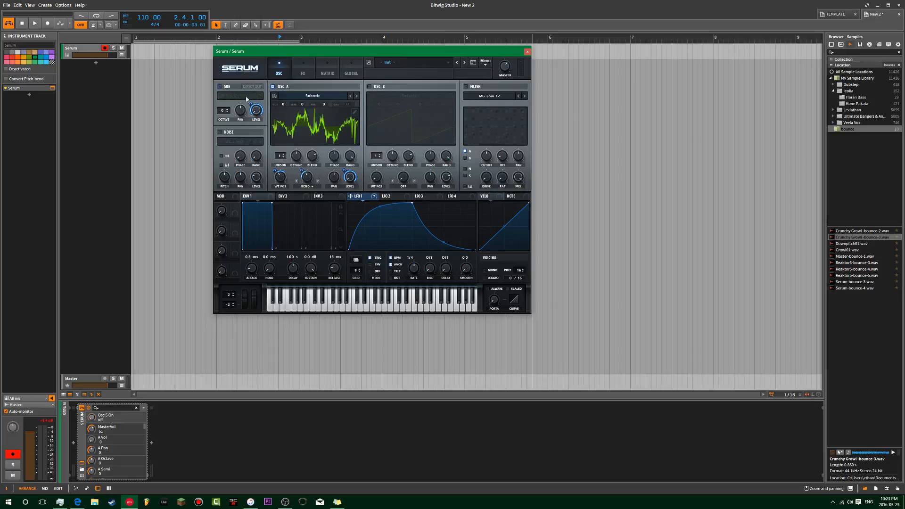
{"action": "right_click", "coordinate": [350, 177]}
{"action": "left_click", "coordinate": [375, 198]}
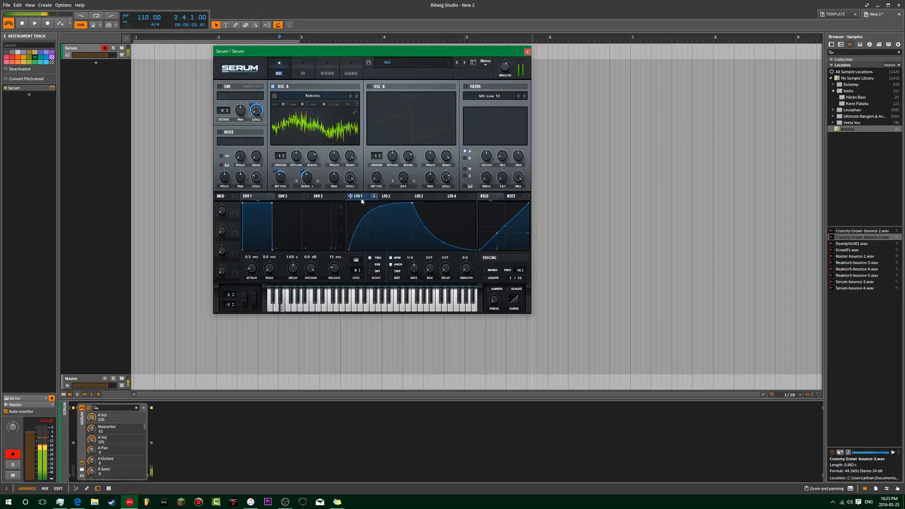
{"action": "left_click_drag", "start_coordinate": [414, 274], "coordinate": [414, 267]}
{"action": "left_click_drag", "start_coordinate": [356, 193], "coordinate": [365, 213]}
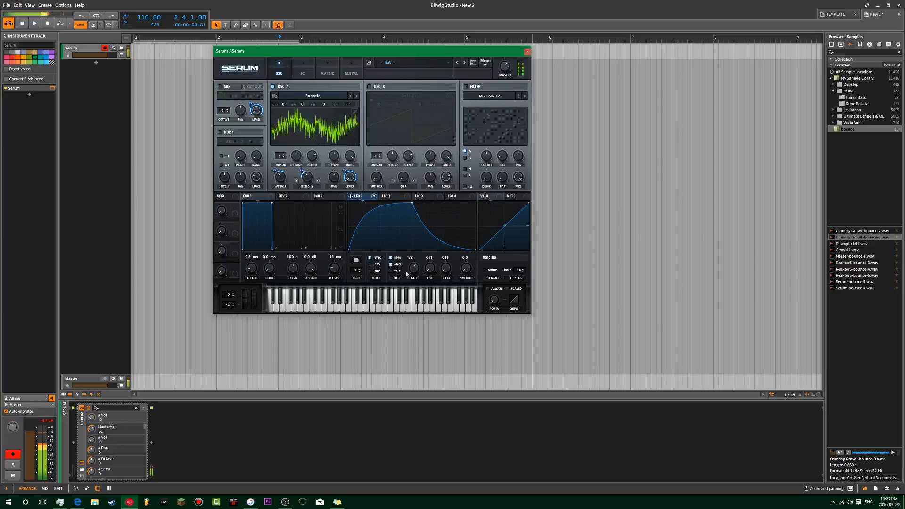
Slow LFO 1's rate to 1/2 and enable the sub oscillator with direct output
{"action": "left_click_drag", "start_coordinate": [417, 272], "coordinate": [416, 276]}
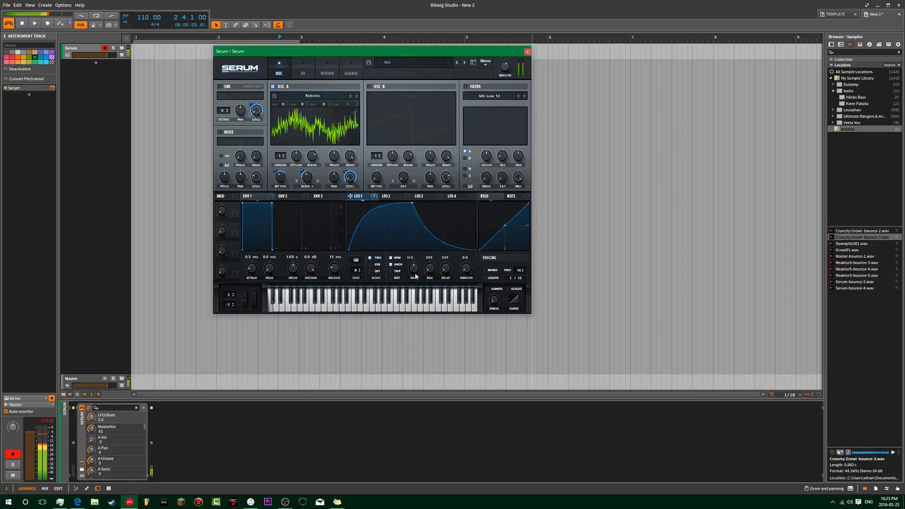
{"action": "left_click", "coordinate": [252, 86]}
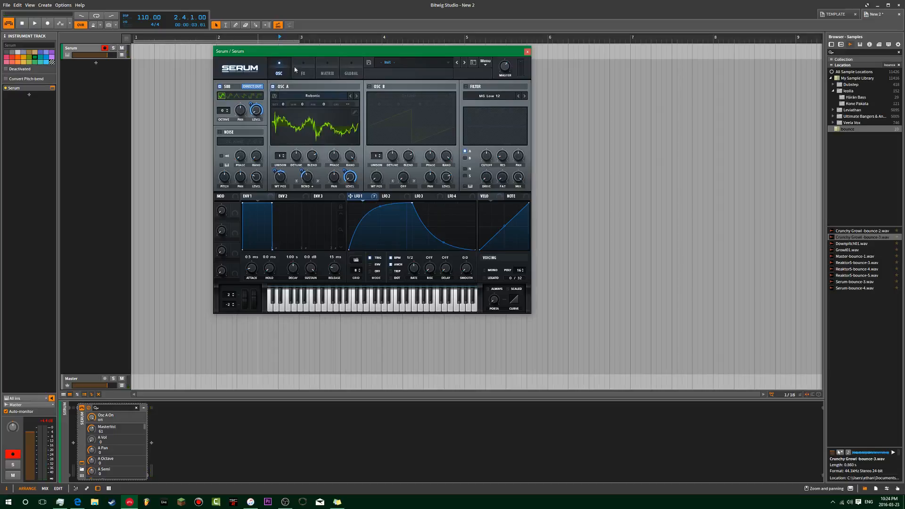
{"action": "left_click", "coordinate": [327, 71]}
{"action": "left_click", "coordinate": [303, 71]}
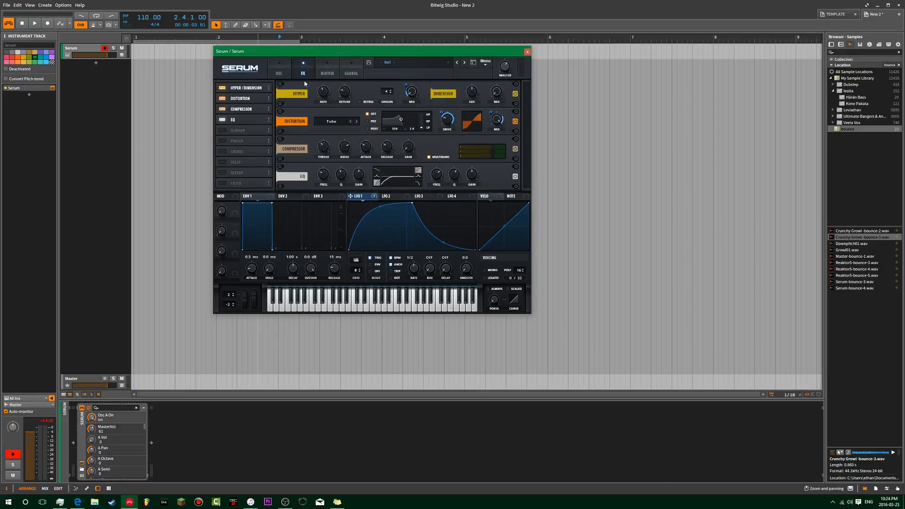
{"action": "left_click", "coordinate": [286, 71]}
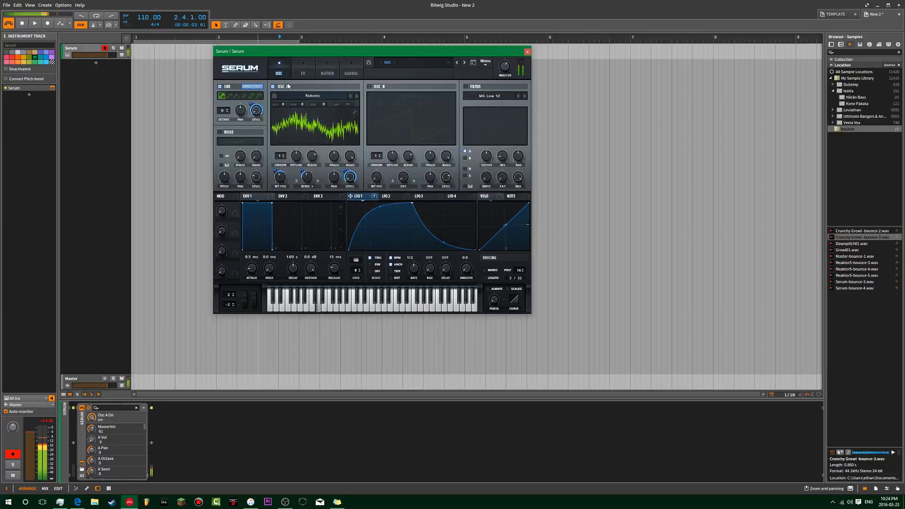
Try LFO 1 at 1/8, settle on 1/4, and readjust OSC A's warp amount and wavetable position
{"action": "left_click_drag", "start_coordinate": [418, 270], "coordinate": [419, 261]}
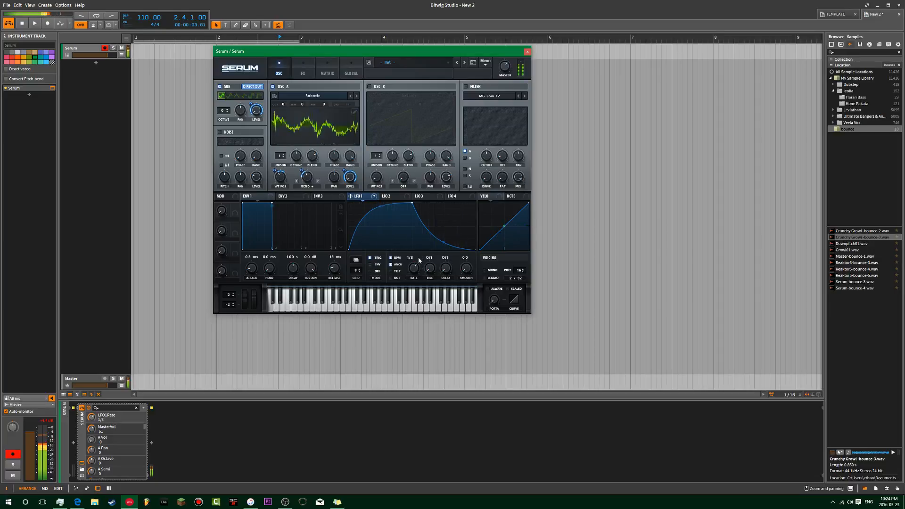
{"action": "left_click_drag", "start_coordinate": [307, 177], "coordinate": [319, 204]}
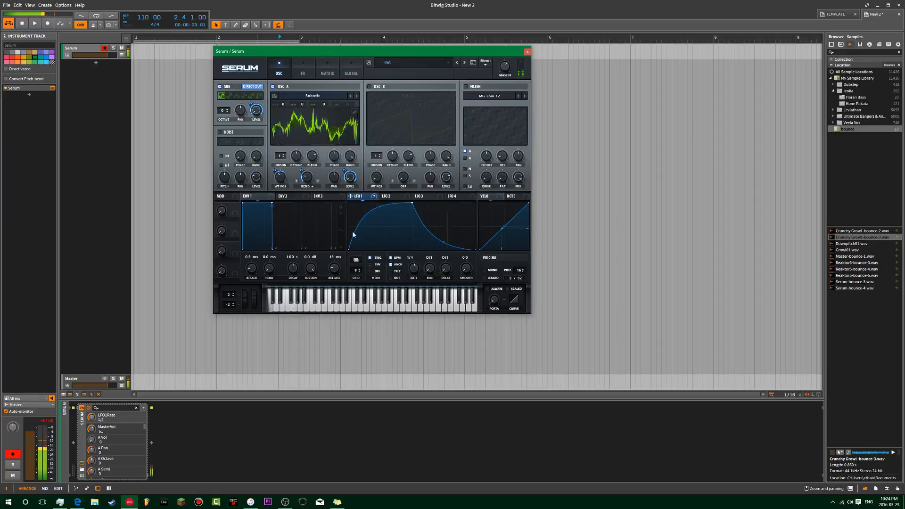
{"action": "left_click_drag", "start_coordinate": [279, 180], "coordinate": [286, 168]}
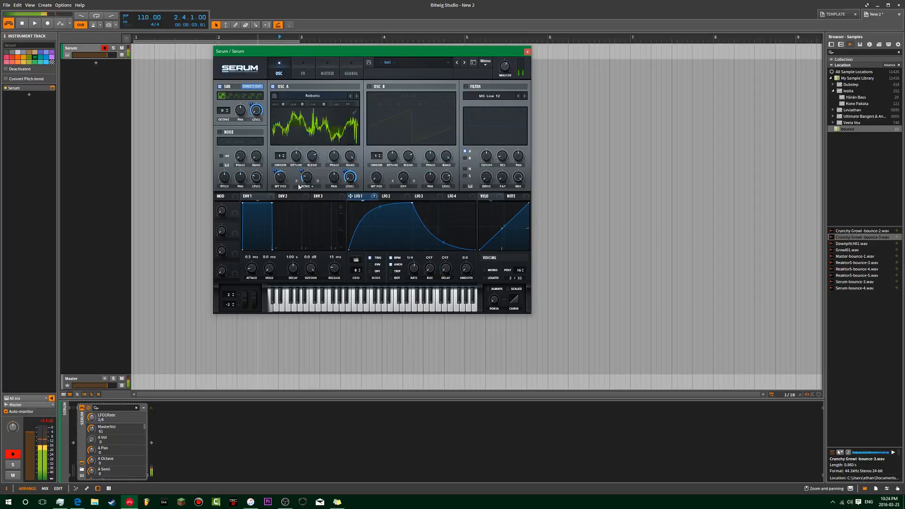
Enable the filter as HP 12 and modulate its cutoff with LFO 1
{"action": "left_click", "coordinate": [489, 96]}
{"action": "mouse_move", "coordinate": [491, 111]}
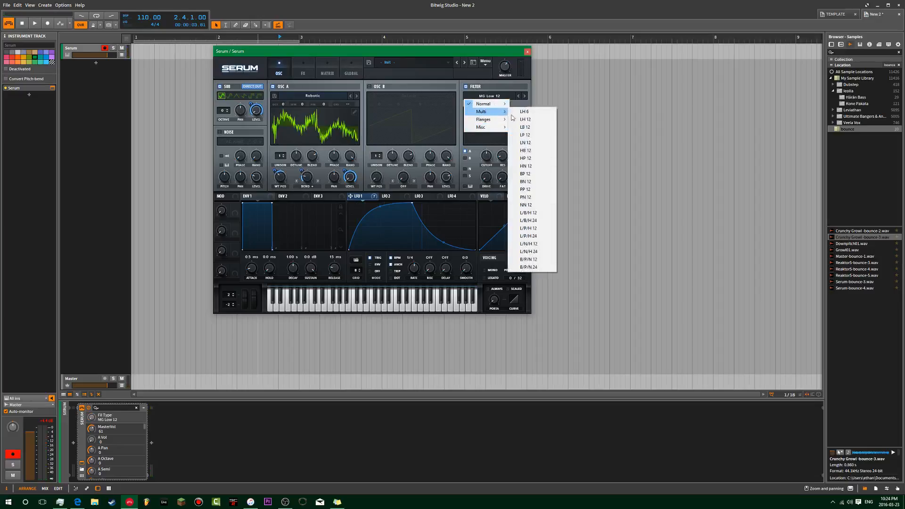
{"action": "left_click", "coordinate": [528, 158]}
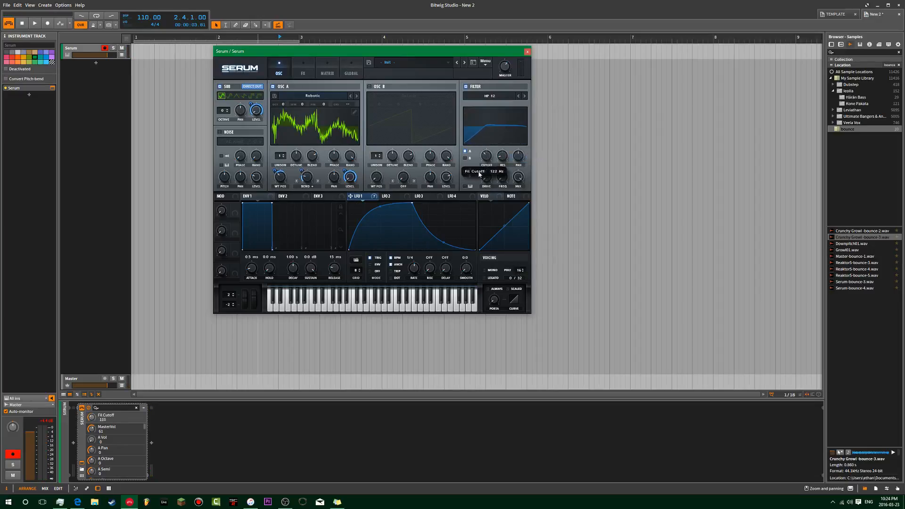
{"action": "left_click_drag", "start_coordinate": [489, 156], "coordinate": [512, 136]}
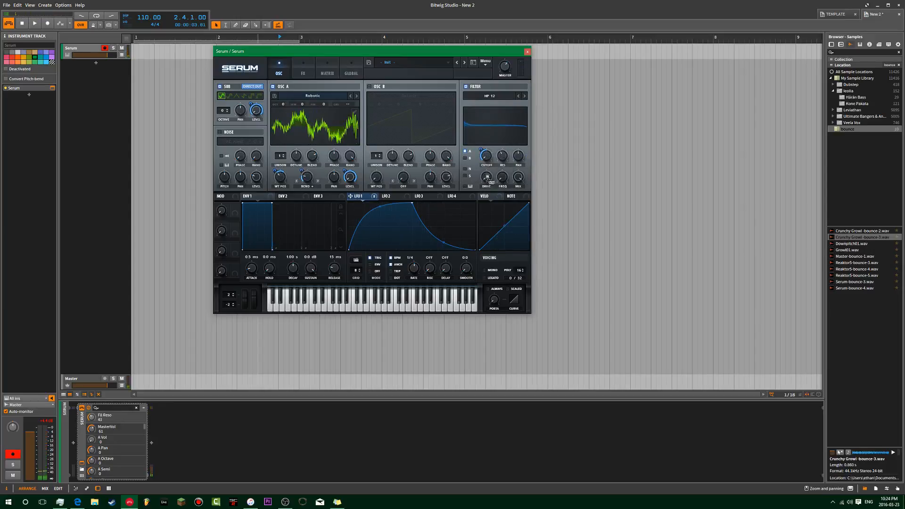
Modulate the filter's frequency and mix with LFO 1, and readjust its drive and resonance
{"action": "left_click_drag", "start_coordinate": [504, 179], "coordinate": [479, 202]}
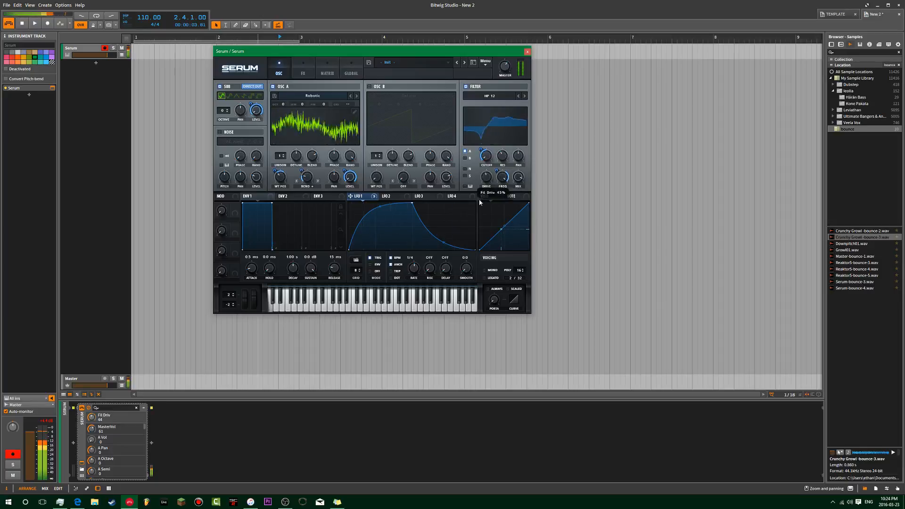
{"action": "left_click_drag", "start_coordinate": [519, 176], "coordinate": [511, 235]}
{"action": "left_click_drag", "start_coordinate": [510, 194], "coordinate": [503, 164]}
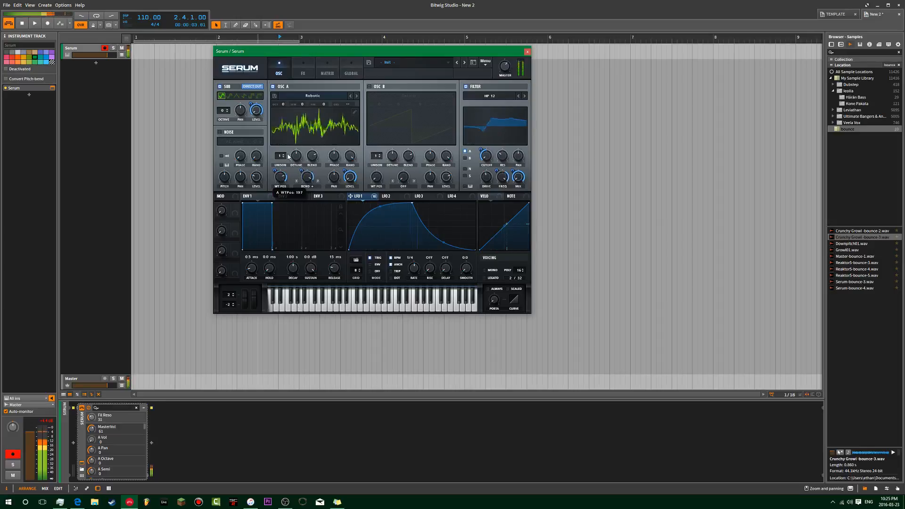
Lower OSC A's wavetable position, try LFO 1 at 1/16, and return its rate to 1/4
{"action": "left_click_drag", "start_coordinate": [276, 173], "coordinate": [277, 202]}
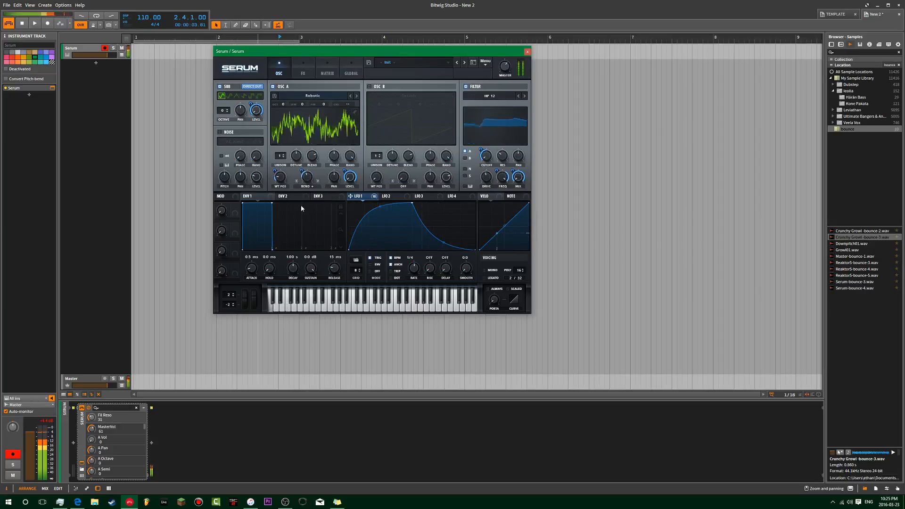
{"action": "left_click_drag", "start_coordinate": [414, 267], "coordinate": [421, 261]}
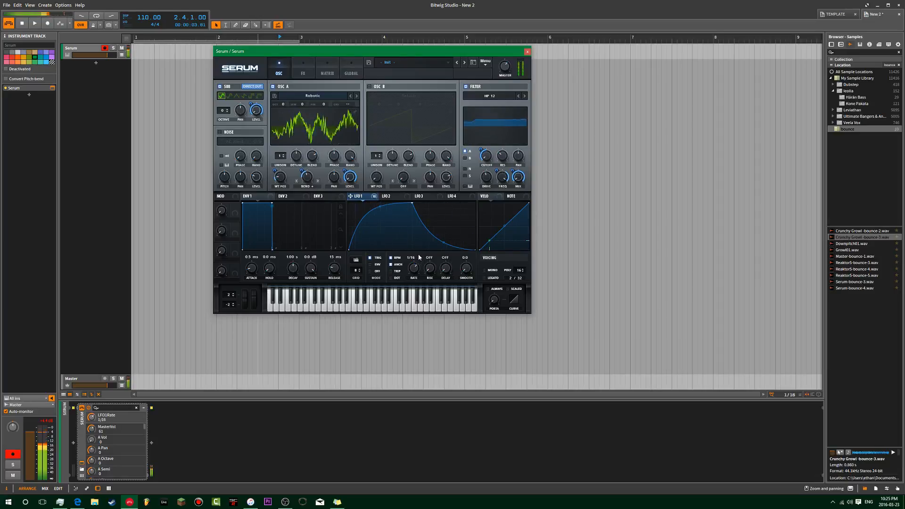
{"action": "left_click_drag", "start_coordinate": [419, 255], "coordinate": [415, 274]}
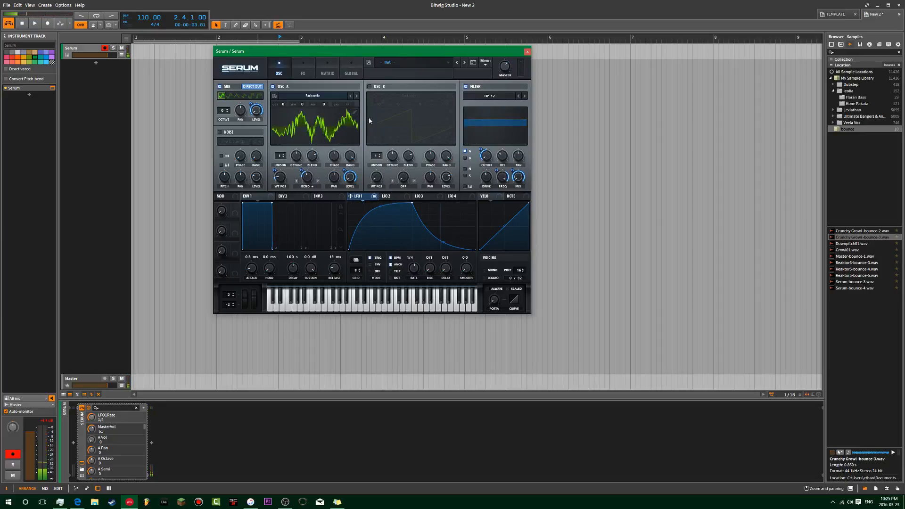
Set the compressor threshold to -10.6 dB and lower the master volume to 54
{"action": "left_click", "coordinate": [303, 68]}
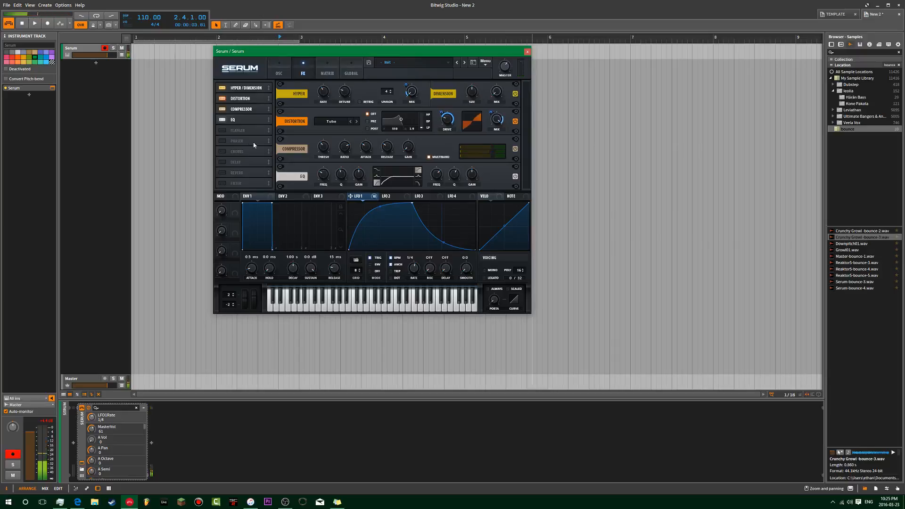
{"action": "left_click", "coordinate": [325, 152]}
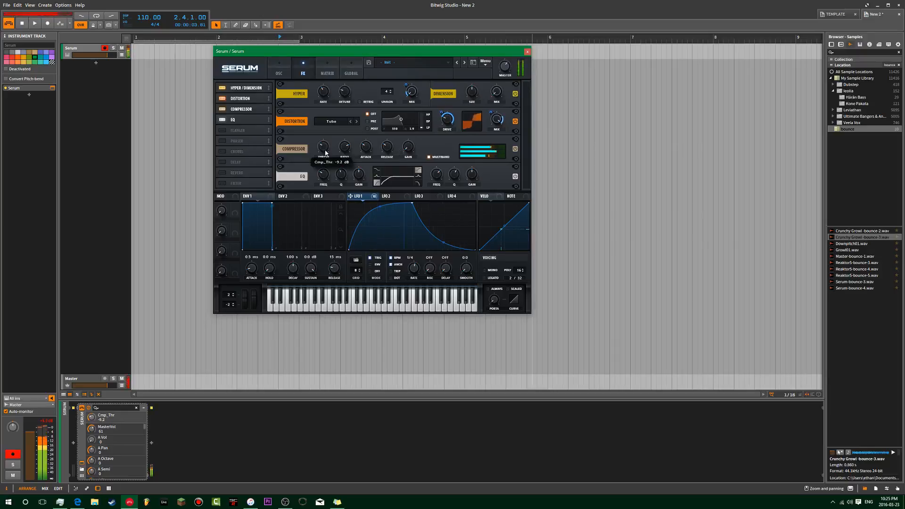
{"action": "left_click_drag", "start_coordinate": [326, 153], "coordinate": [328, 150]}
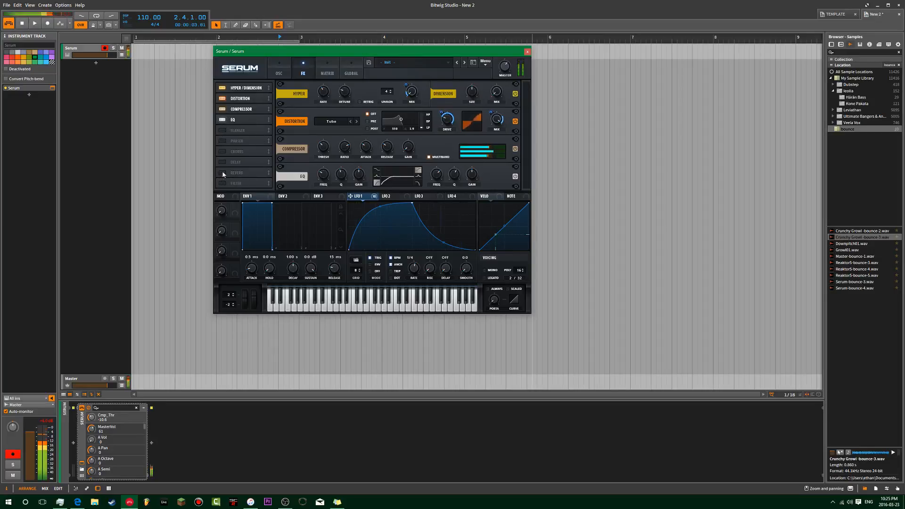
{"action": "left_click_drag", "start_coordinate": [504, 67], "coordinate": [504, 72]}
Lower the filter's drive and set the master volume to 55
{"action": "left_click", "coordinate": [280, 63]}
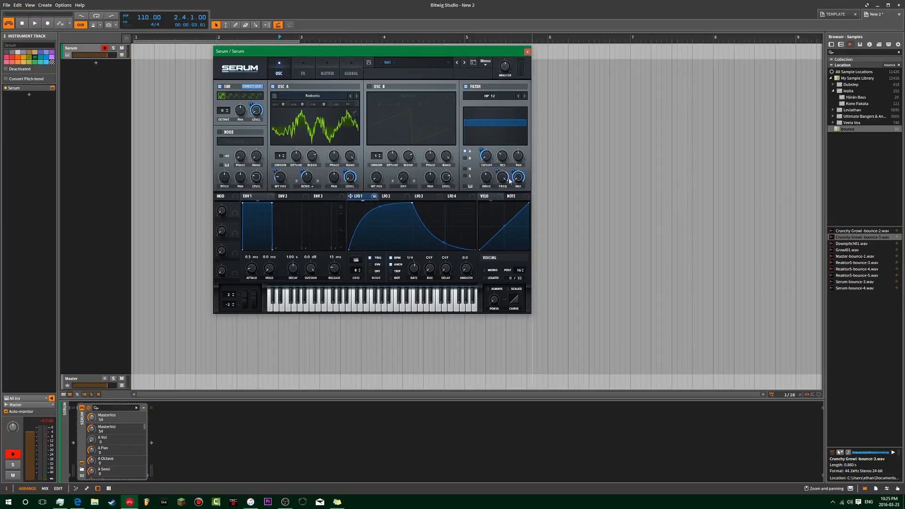
{"action": "left_click_drag", "start_coordinate": [487, 177], "coordinate": [484, 189]}
{"action": "left_click_drag", "start_coordinate": [503, 71], "coordinate": [502, 71]}
Enable the noise oscillator with the AC hum2 sample, route it through the filter, and modulate its level with LFO 1
{"action": "left_click_drag", "start_coordinate": [380, 51], "coordinate": [335, 53]}
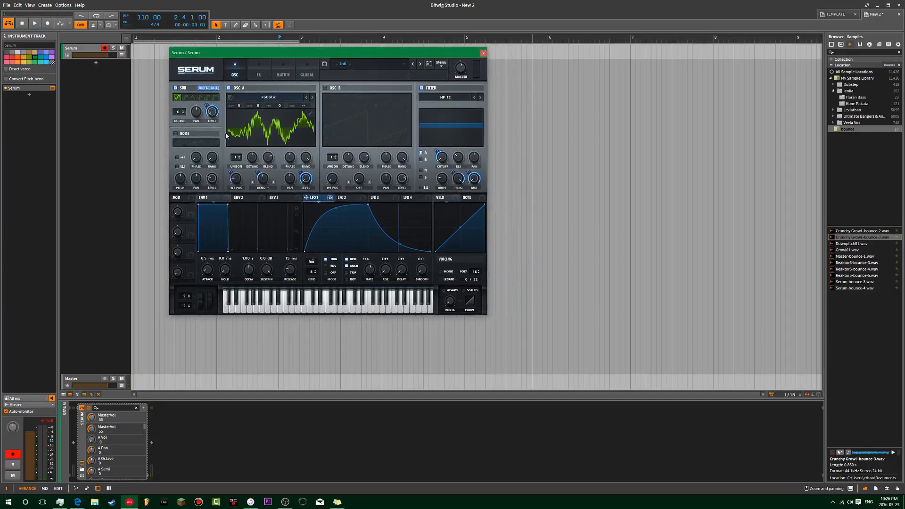
{"action": "left_click", "coordinate": [175, 133]}
{"action": "left_click", "coordinate": [181, 178]}
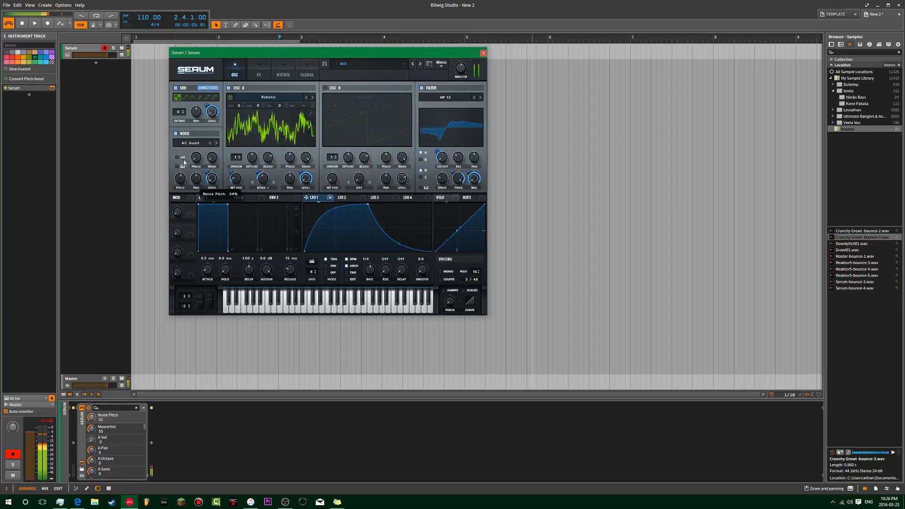
{"action": "left_click", "coordinate": [177, 134]}
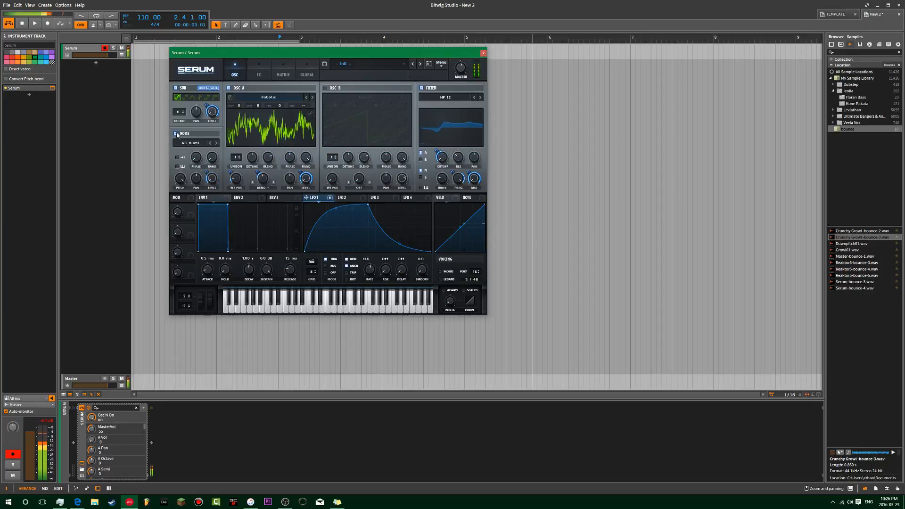
{"action": "left_click", "coordinate": [216, 143]}
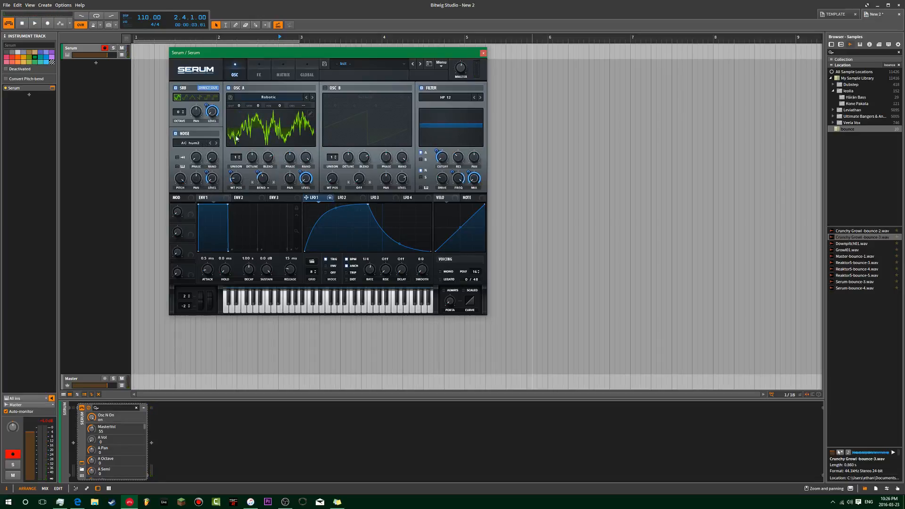
{"action": "left_click_drag", "start_coordinate": [285, 55], "coordinate": [330, 60]}
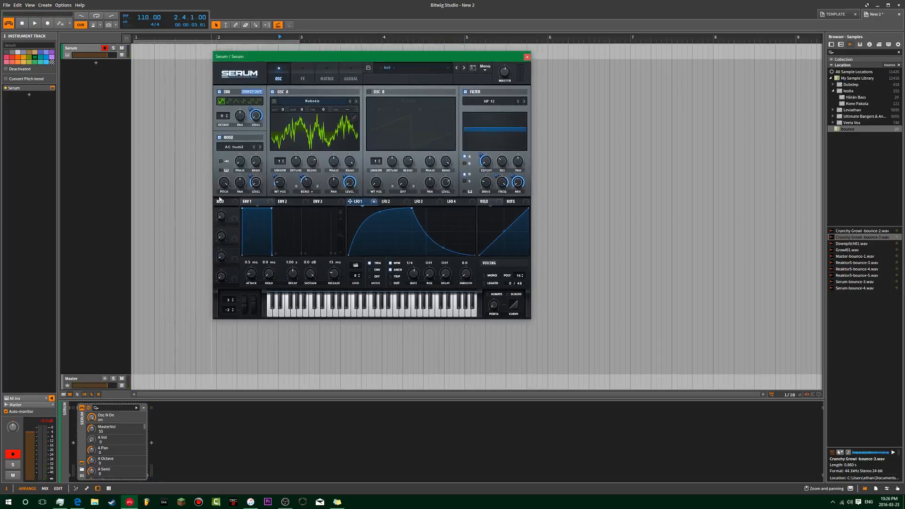
Add a second instrument track and load the Serum_x64 plug-in on it
{"action": "left_click", "coordinate": [96, 71]}
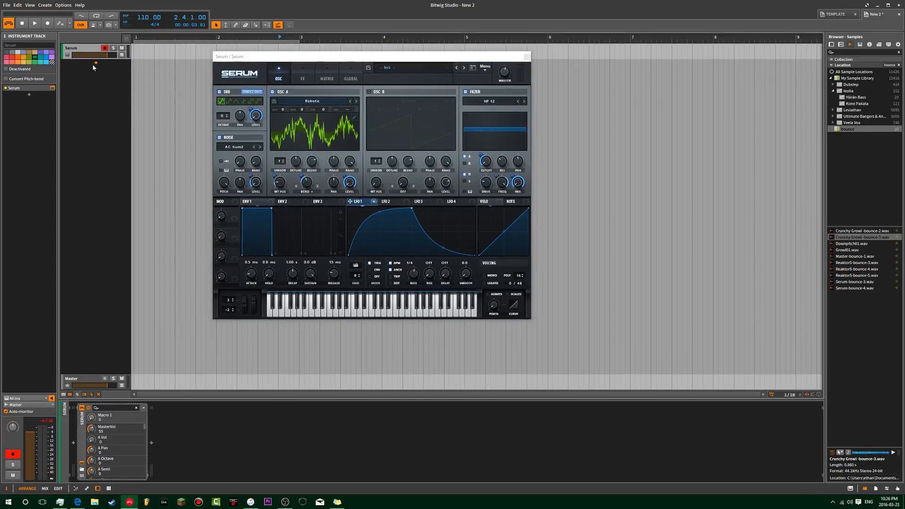
{"action": "double_click", "coordinate": [95, 68]}
{"action": "type", "text": "serum"}
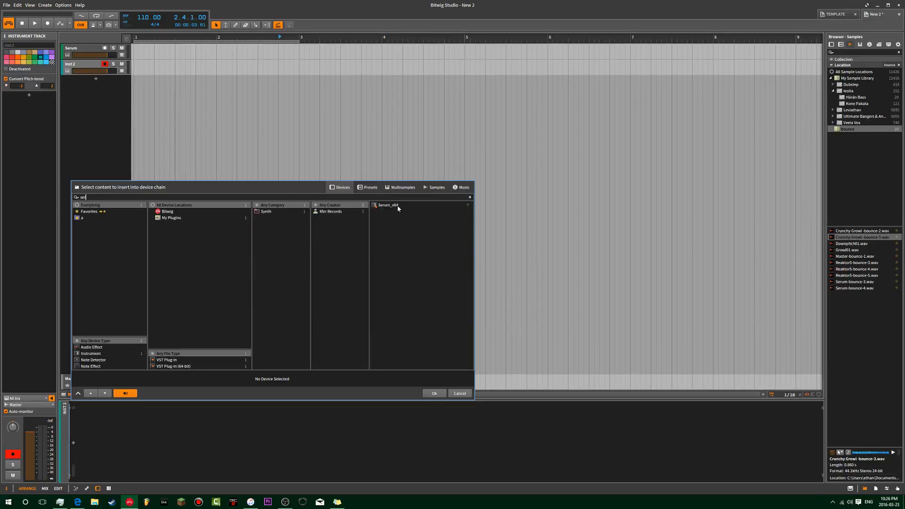
{"action": "key", "text": "Return"}
{"action": "left_click_drag", "start_coordinate": [585, 91], "coordinate": [523, 79]}
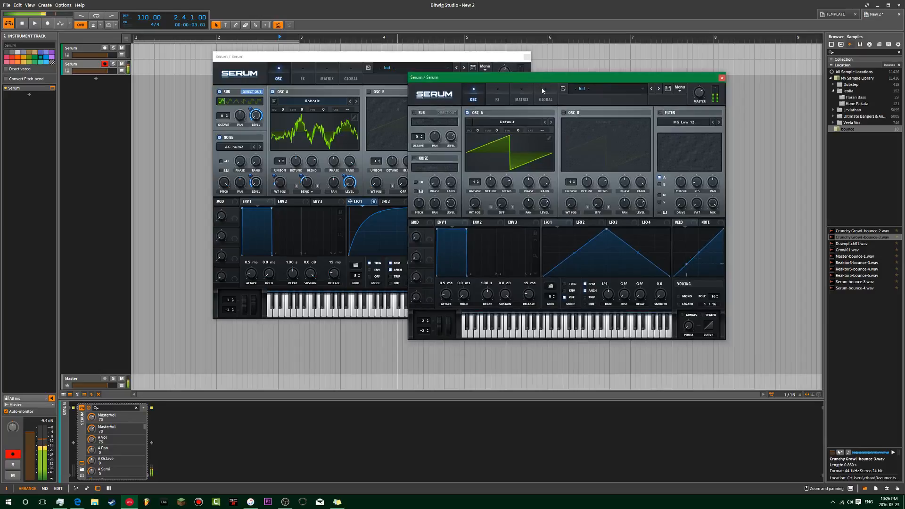
Load the "NEURO - Depth Charge 1" preset from the Biomorphic folder into the second Serum
{"action": "left_click", "coordinate": [622, 88]}
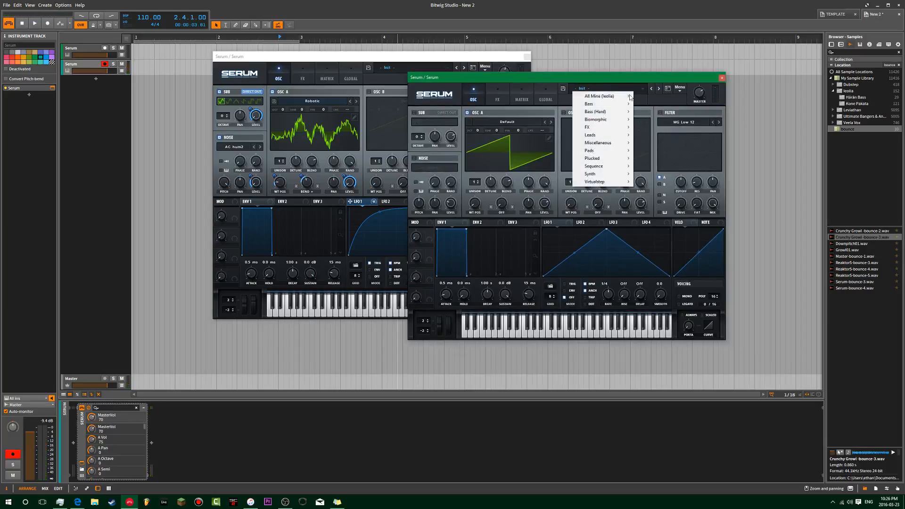
{"action": "mouse_move", "coordinate": [608, 127]}
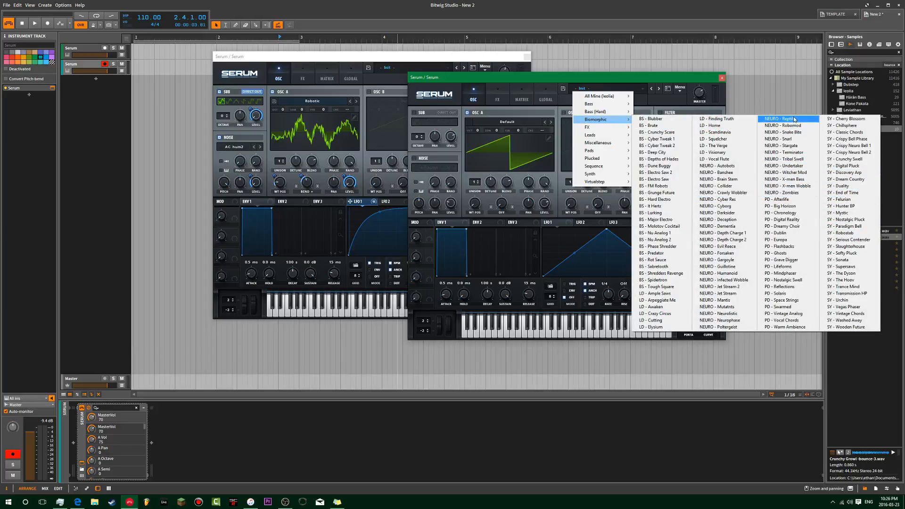
{"action": "left_click", "coordinate": [739, 233]}
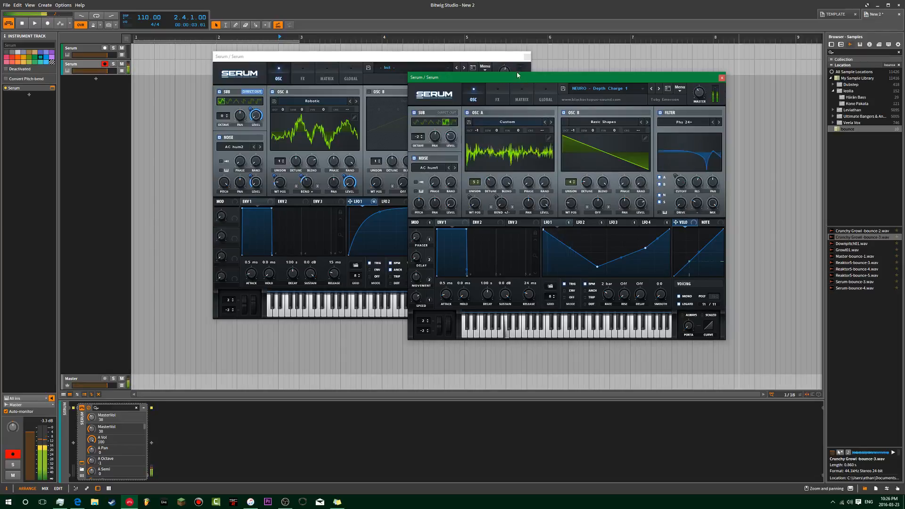
Try out the Phaser, Delay and Speed macros of the second Serum's preset
{"action": "left_click_drag", "start_coordinate": [460, 77], "coordinate": [387, 48]}
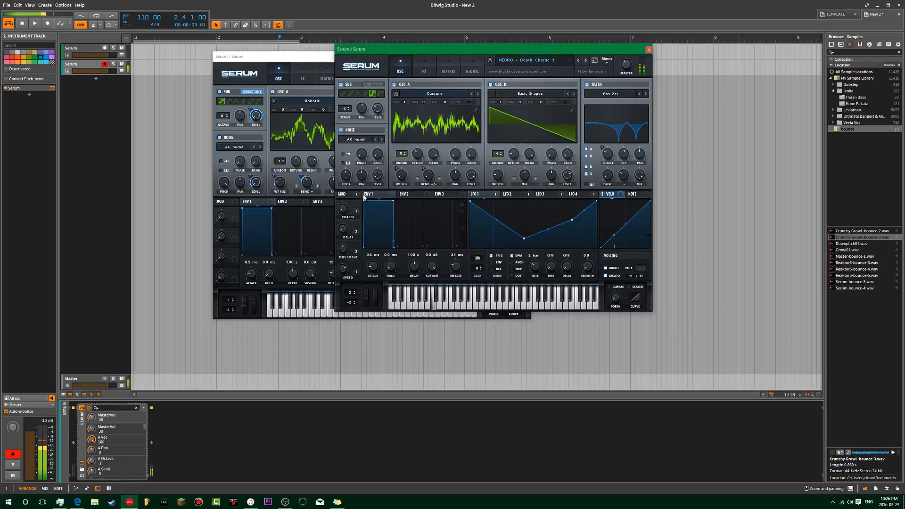
{"action": "left_click_drag", "start_coordinate": [343, 208], "coordinate": [341, 176]}
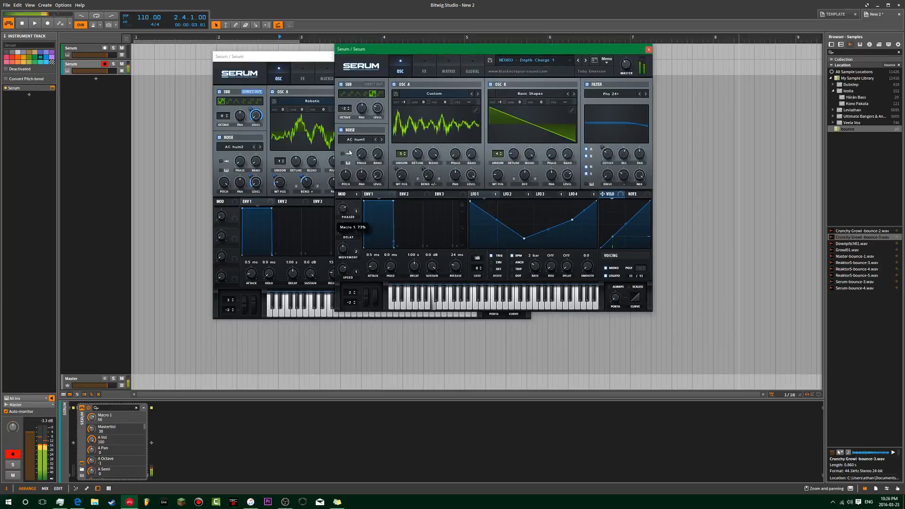
{"action": "left_click_drag", "start_coordinate": [344, 229], "coordinate": [367, 194]}
{"action": "mouse_move", "coordinate": [343, 269]}
{"action": "left_mouse_down"}
{"action": "mouse_move", "coordinate": [344, 304]}
{"action": "mouse_move", "coordinate": [345, 245]}
{"action": "mouse_move", "coordinate": [344, 283]}
{"action": "left_mouse_up"}
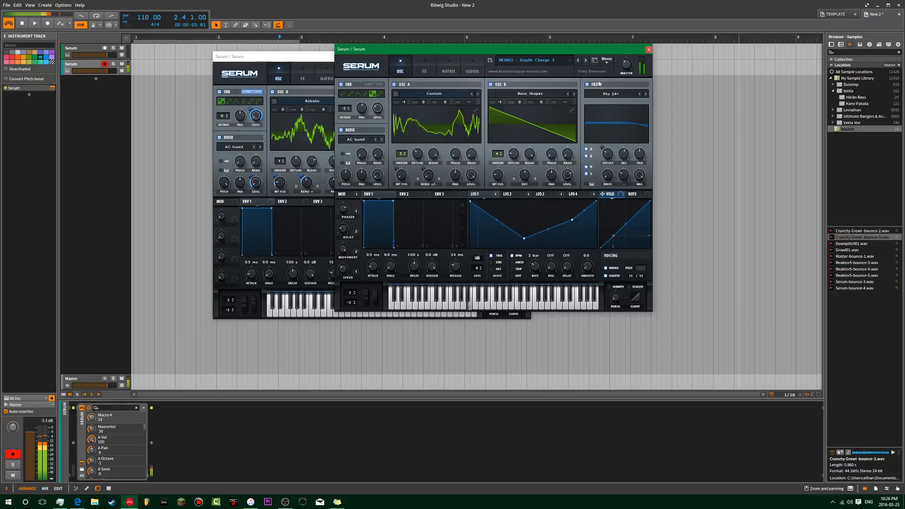
Delete the second Serum track and return to the first Serum's window
{"action": "left_click", "coordinate": [649, 50]}
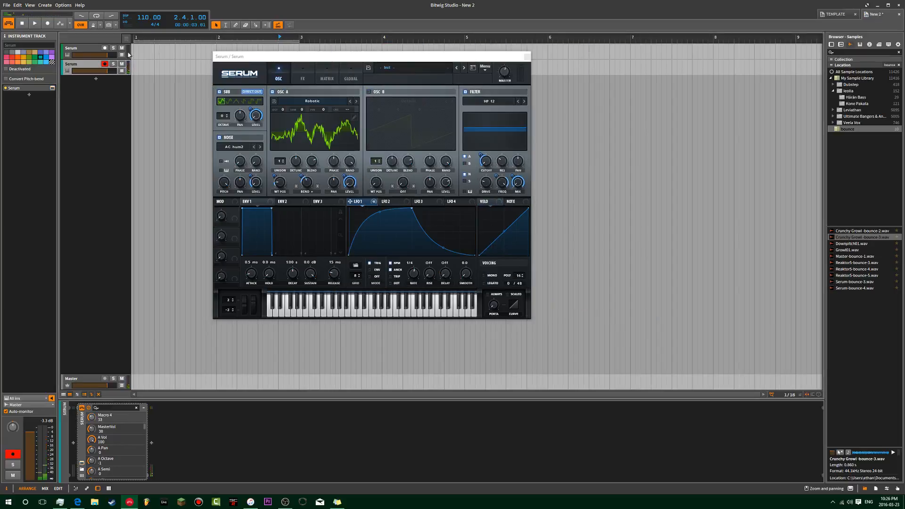
{"action": "key", "text": "Delete"}
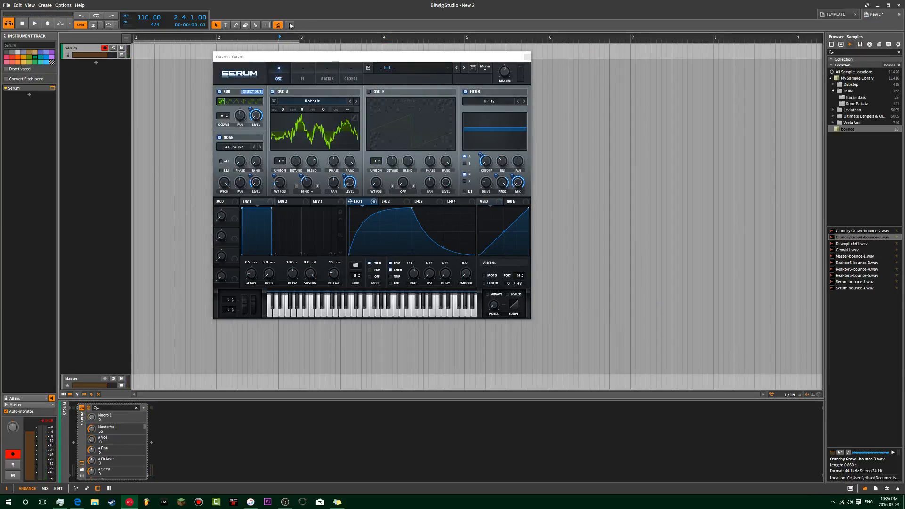
{"action": "left_click", "coordinate": [277, 58]}
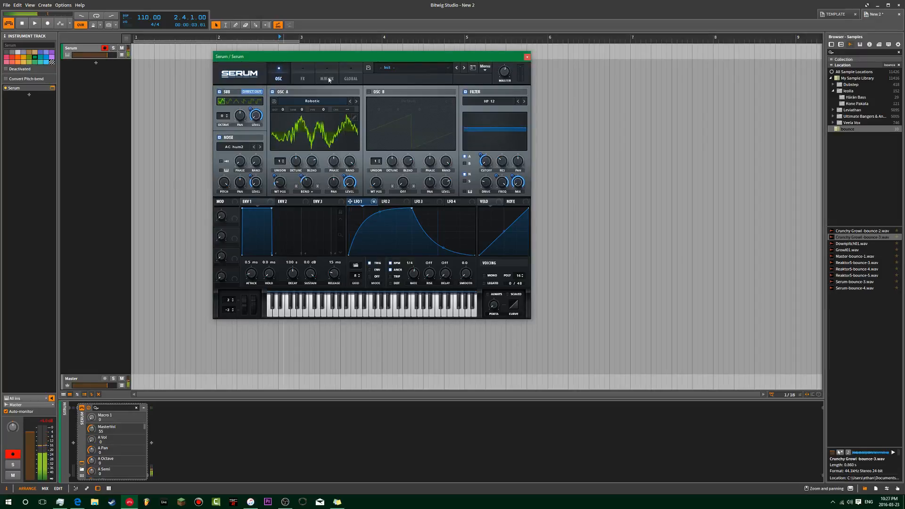
{"action": "mouse_move", "coordinate": [334, 54]}
{"action": "left_mouse_down"}
{"action": "mouse_move", "coordinate": [364, 56]}
{"action": "mouse_move", "coordinate": [309, 63]}
{"action": "mouse_move", "coordinate": [321, 57]}
{"action": "left_mouse_up"}
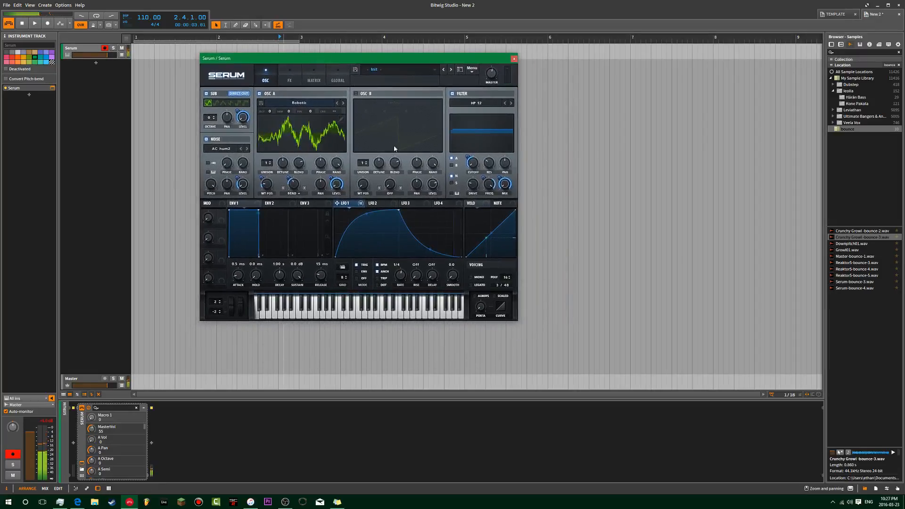
Compare the growl with the noise oscillator switched off and back on
{"action": "left_click", "coordinate": [207, 140]}
{"action": "left_click", "coordinate": [207, 139]}
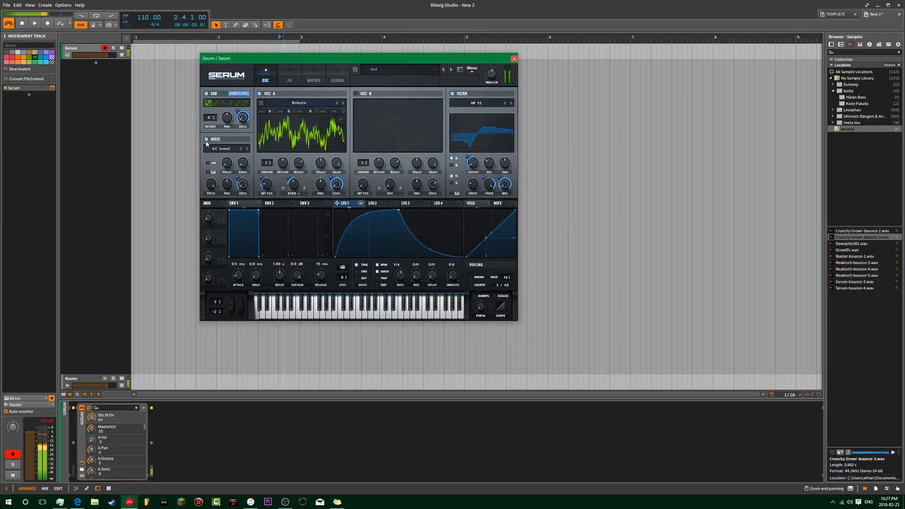
{"action": "left_click_drag", "start_coordinate": [394, 62], "coordinate": [431, 59]}
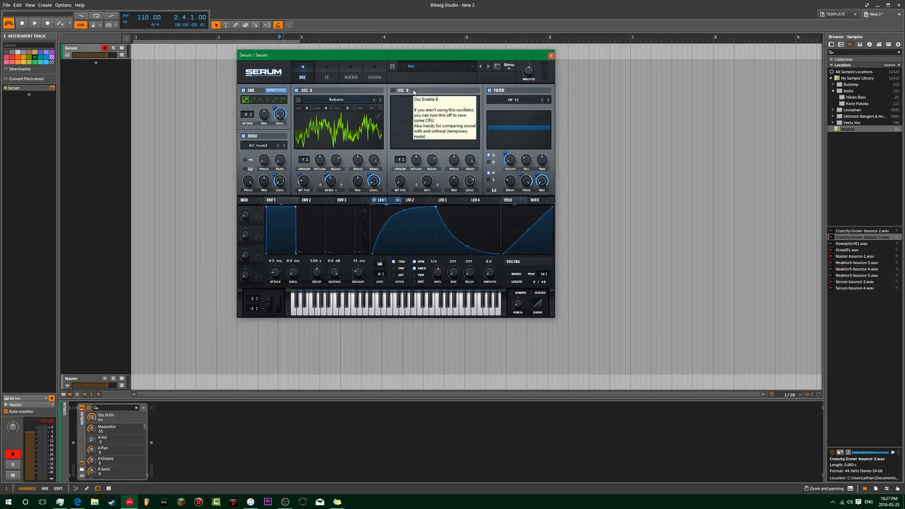
Set LFO 1's modulation of OSC A's warp to -47 and try the pitch bend wheel
{"action": "mouse_move", "coordinate": [332, 185]}
{"action": "left_mouse_down"}
{"action": "mouse_move", "coordinate": [328, 195]}
{"action": "mouse_move", "coordinate": [330, 185]}
{"action": "left_mouse_up"}
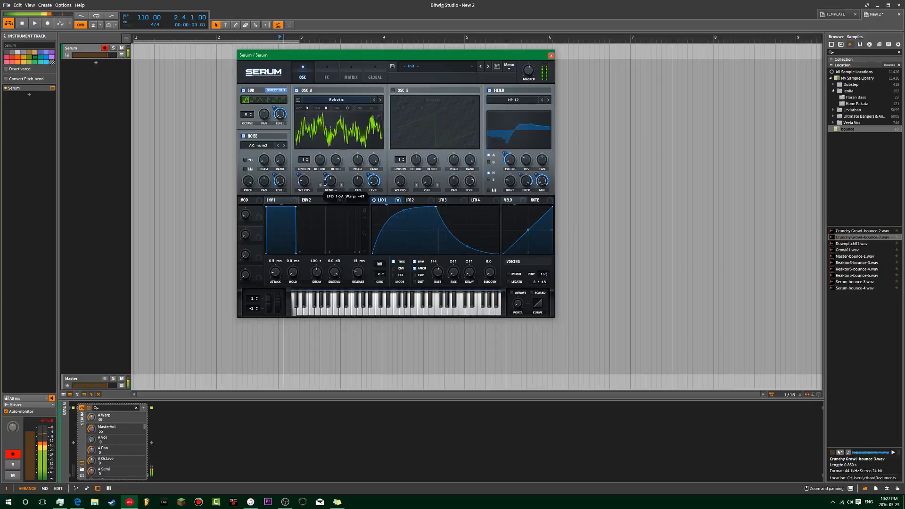
{"action": "left_click_drag", "start_coordinate": [270, 303], "coordinate": [282, 268]}
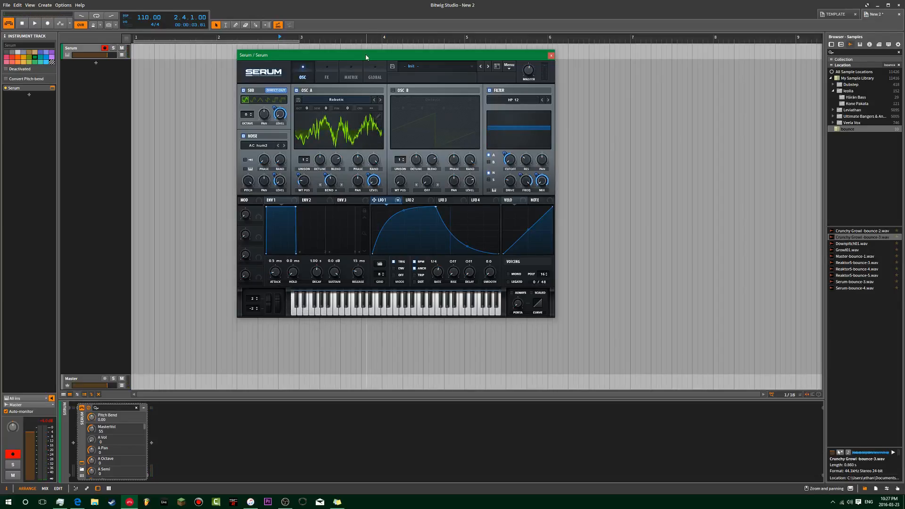
{"action": "left_click_drag", "start_coordinate": [366, 57], "coordinate": [368, 56]}
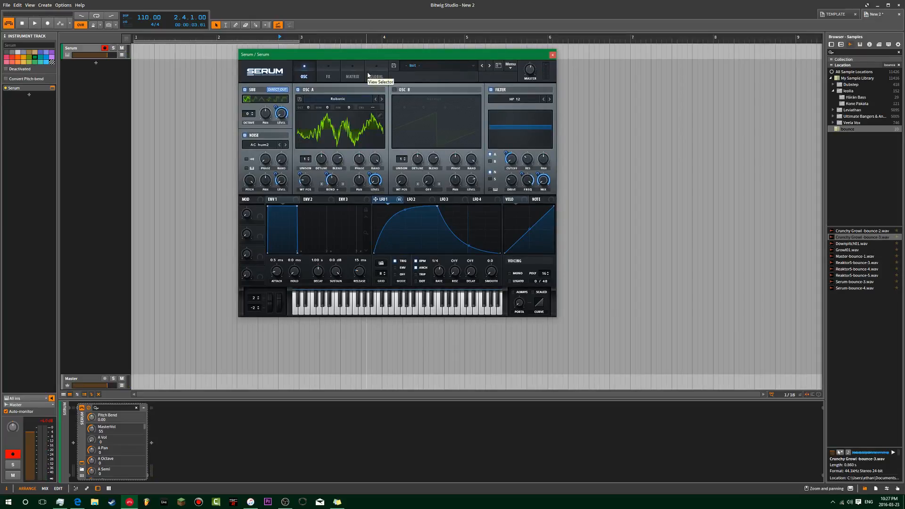
{"action": "left_click_drag", "start_coordinate": [357, 57], "coordinate": [368, 57]}
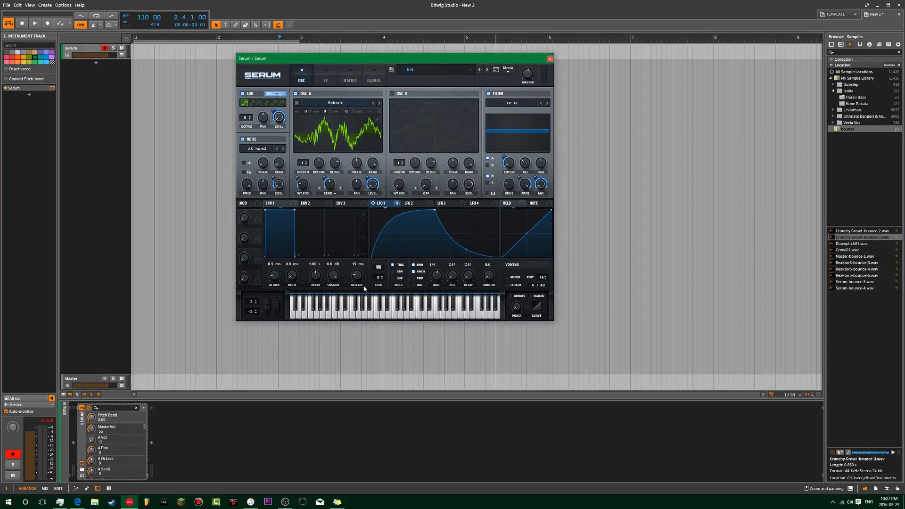
Adjust Macro 1's modulation of the Hyper effect's mix, test the macro, and name it Stereo
{"action": "left_click", "coordinate": [324, 80]}
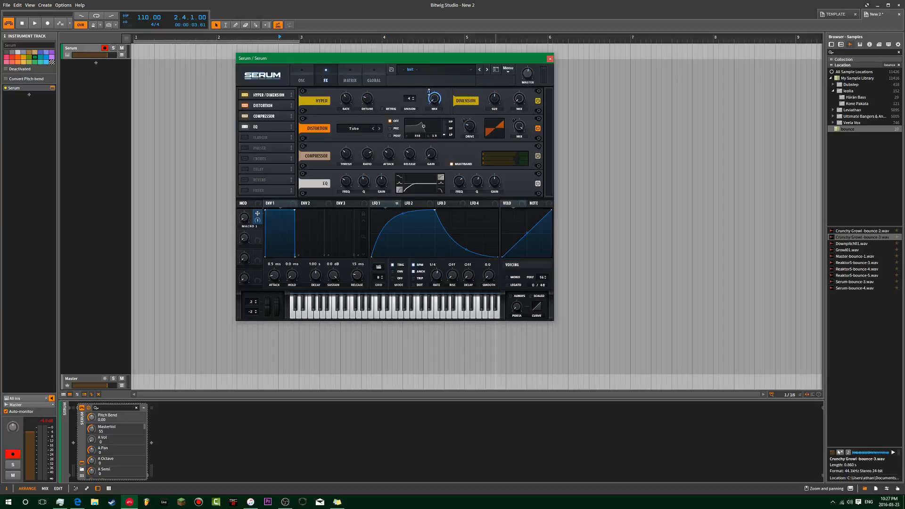
{"action": "left_click_drag", "start_coordinate": [428, 92], "coordinate": [424, 120]}
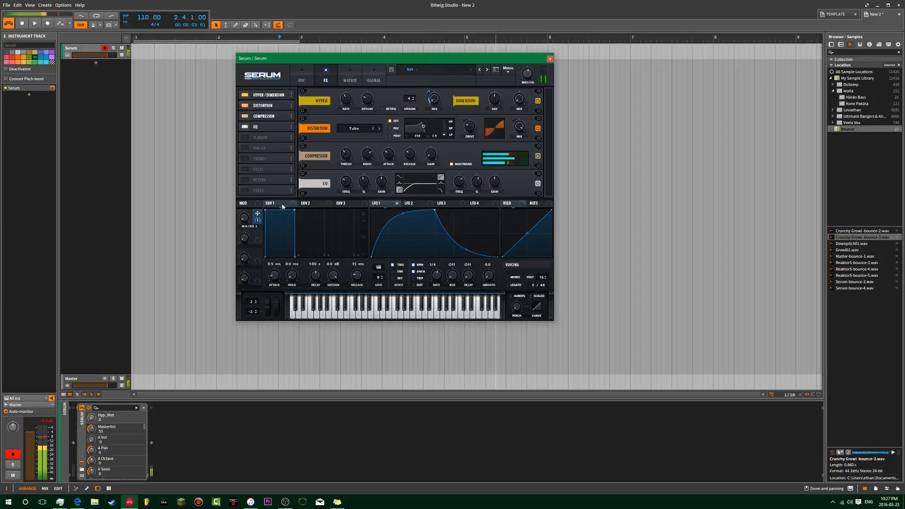
{"action": "left_click_drag", "start_coordinate": [246, 219], "coordinate": [249, 254]}
{"action": "double_click", "coordinate": [249, 227]}
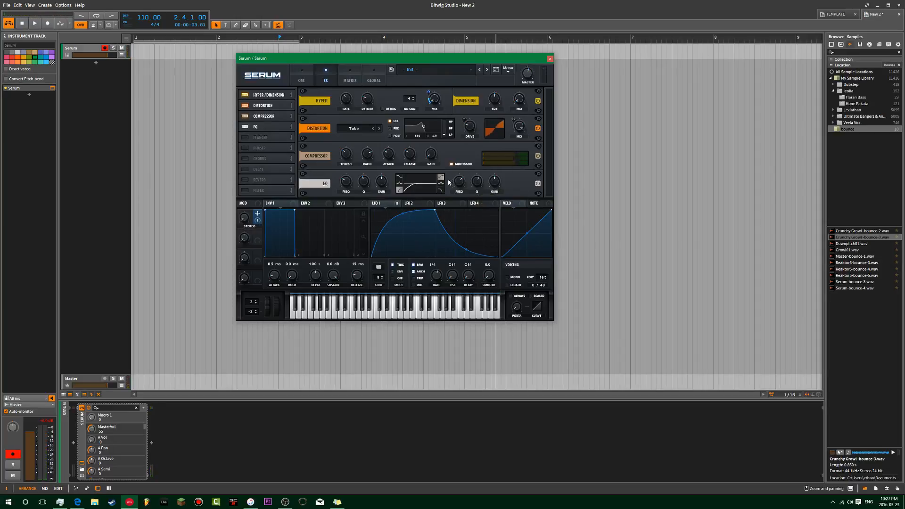
Assign Macro 2 to the EQ's high-band gain, keeping the high-shelf type, and set Macro 2 to 100
{"action": "left_click", "coordinate": [441, 191]}
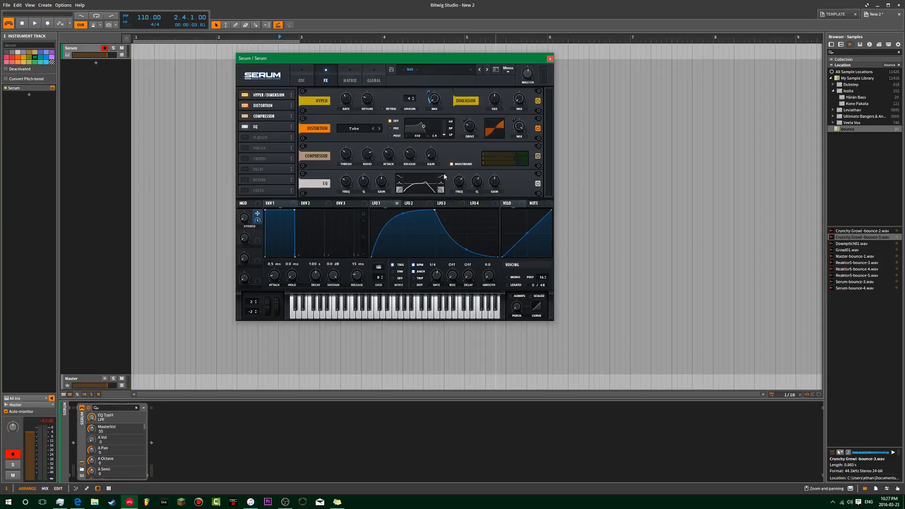
{"action": "left_click_drag", "start_coordinate": [513, 187], "coordinate": [495, 182]}
{"action": "right_click", "coordinate": [490, 191]}
{"action": "left_click", "coordinate": [524, 200]}
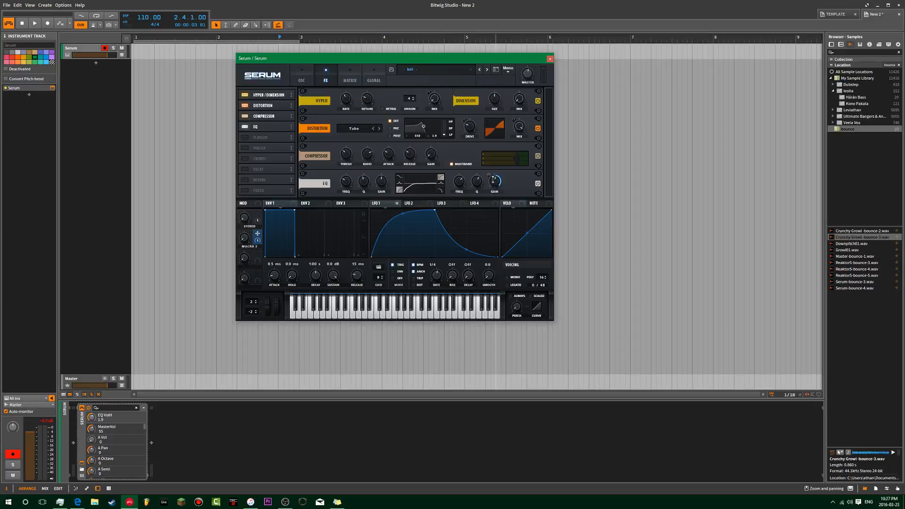
{"action": "left_click_drag", "start_coordinate": [496, 183], "coordinate": [495, 191]}
{"action": "left_click", "coordinate": [246, 240]}
Adjust Macro 2's modulation amount on the EQ high-band gain, name the macro Treble, and return it to 0
{"action": "mouse_move", "coordinate": [488, 175]}
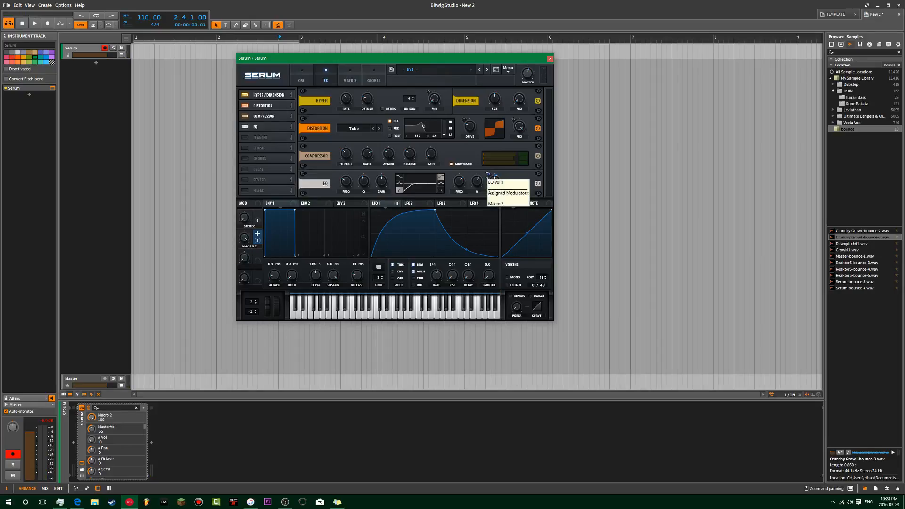
{"action": "mouse_move", "coordinate": [489, 175]}
{"action": "left_mouse_down"}
{"action": "mouse_move", "coordinate": [493, 182]}
{"action": "mouse_move", "coordinate": [457, 191]}
{"action": "mouse_move", "coordinate": [489, 175]}
{"action": "left_mouse_up"}
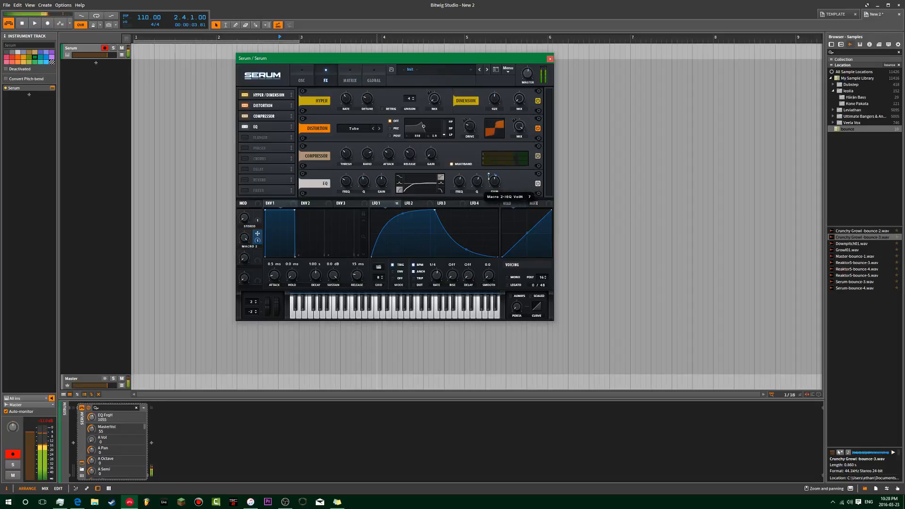
{"action": "left_click_drag", "start_coordinate": [244, 238], "coordinate": [273, 65]}
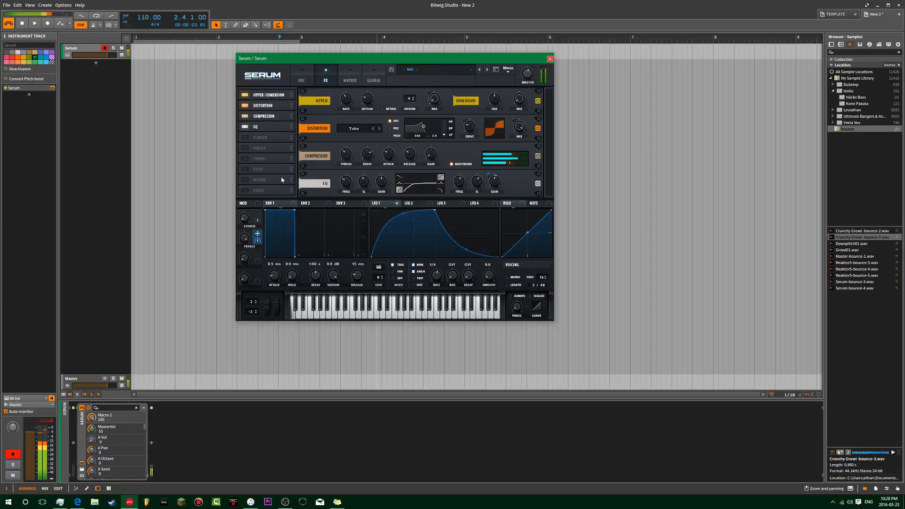
{"action": "left_click_drag", "start_coordinate": [244, 237], "coordinate": [250, 341]}
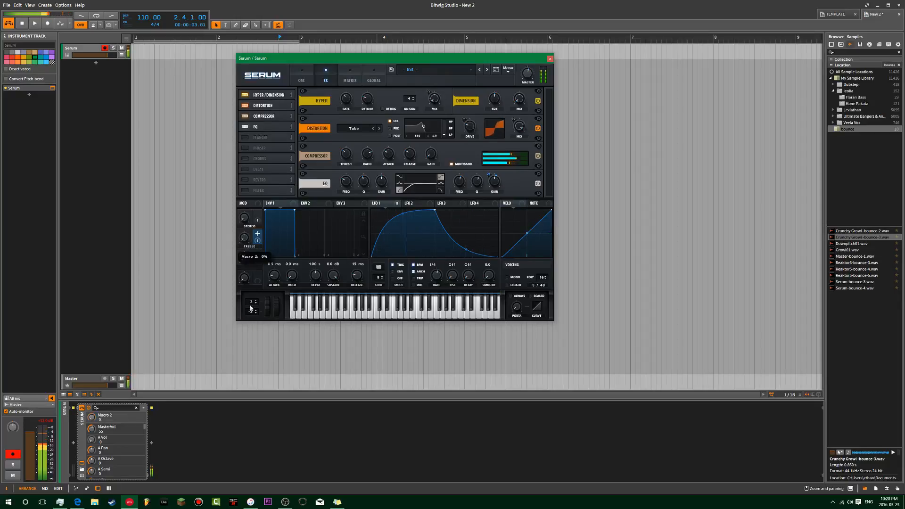
Assign Macro 3 to the filter cutoff, set Macro 3 to 100, and fine-tune the modulation amount
{"action": "left_click", "coordinate": [293, 68]}
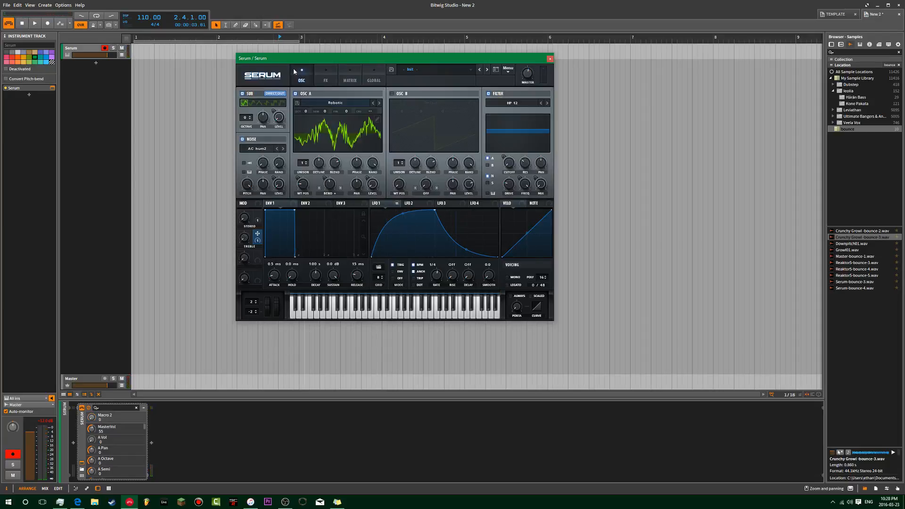
{"action": "left_click_drag", "start_coordinate": [351, 64], "coordinate": [316, 62]}
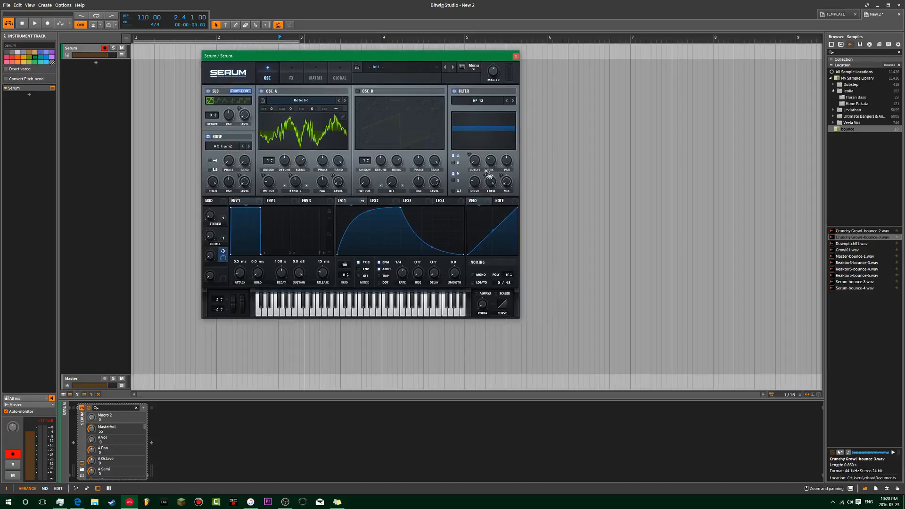
{"action": "right_click", "coordinate": [476, 160]}
{"action": "left_click_drag", "start_coordinate": [469, 154], "coordinate": [466, 178]}
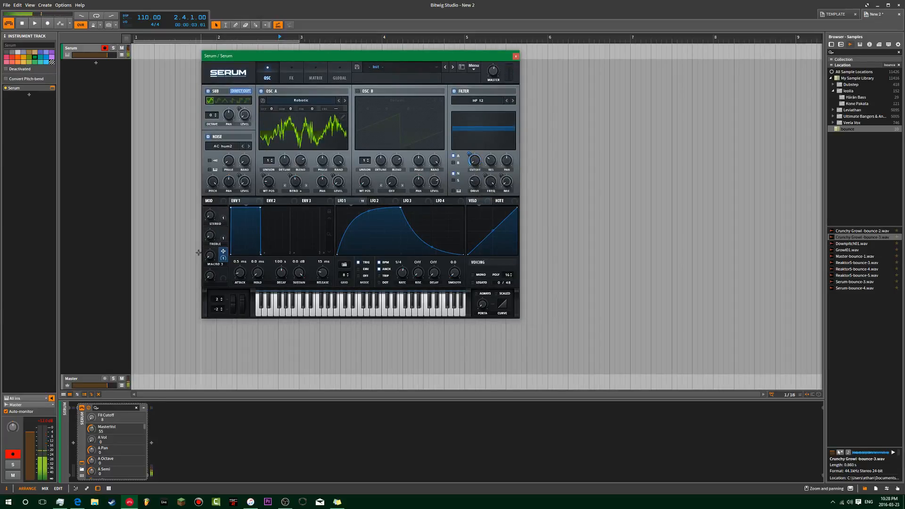
{"action": "left_click_drag", "start_coordinate": [210, 256], "coordinate": [215, 198]}
{"action": "left_click_drag", "start_coordinate": [470, 152], "coordinate": [468, 154]}
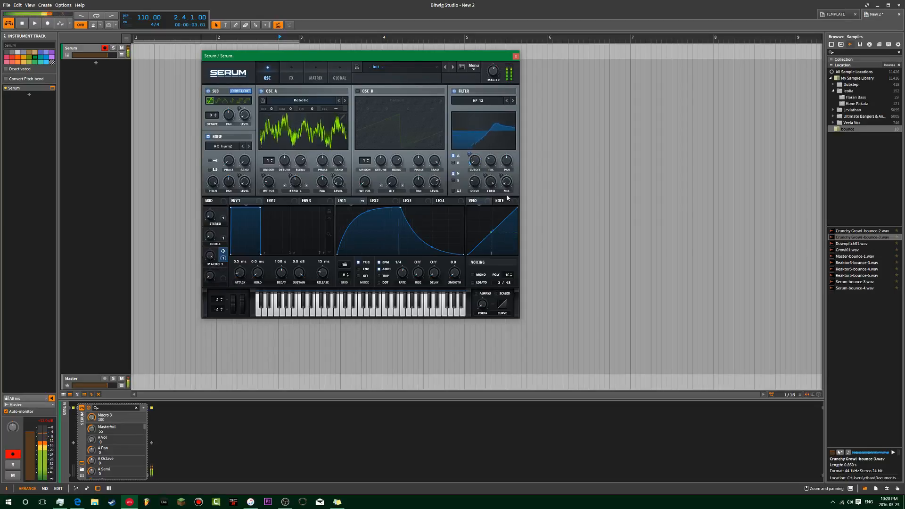
Set the filter's Freq to 100, modulate it with Macro 3, and turn Macro 3 down to 0
{"action": "left_click", "coordinate": [491, 182]}
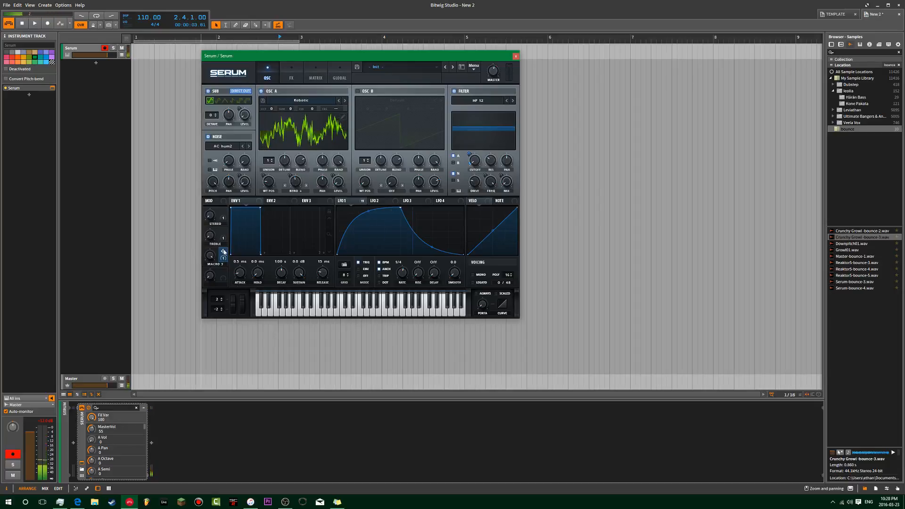
{"action": "left_click_drag", "start_coordinate": [493, 191], "coordinate": [467, 159]}
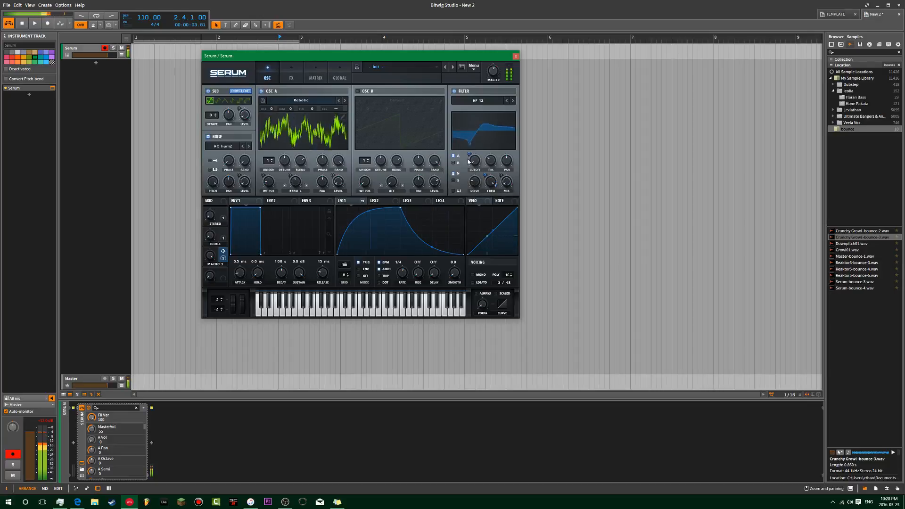
{"action": "left_click_drag", "start_coordinate": [212, 257], "coordinate": [216, 339]}
{"action": "left_click_drag", "start_coordinate": [199, 293], "coordinate": [238, 336]}
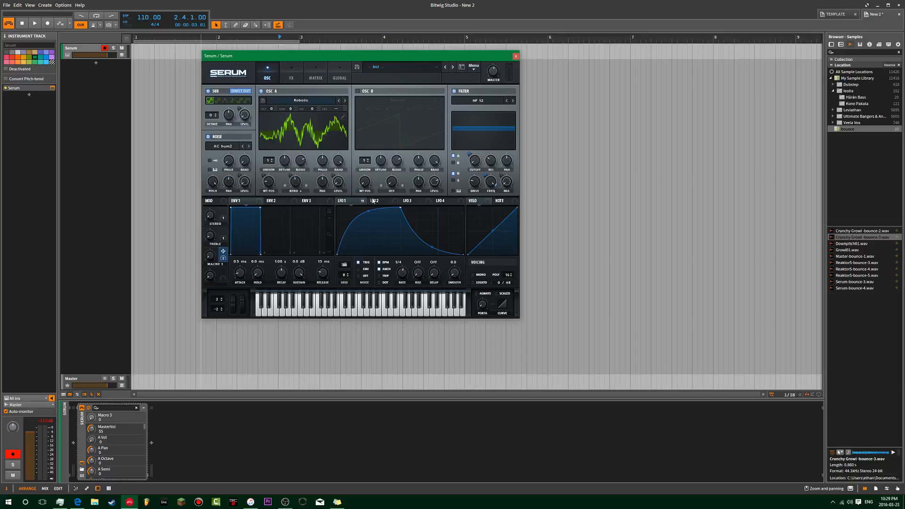
With Macro 3 at 100, adjust its modulation amounts on the filter's cutoff and Freq
{"action": "mouse_move", "coordinate": [486, 173]}
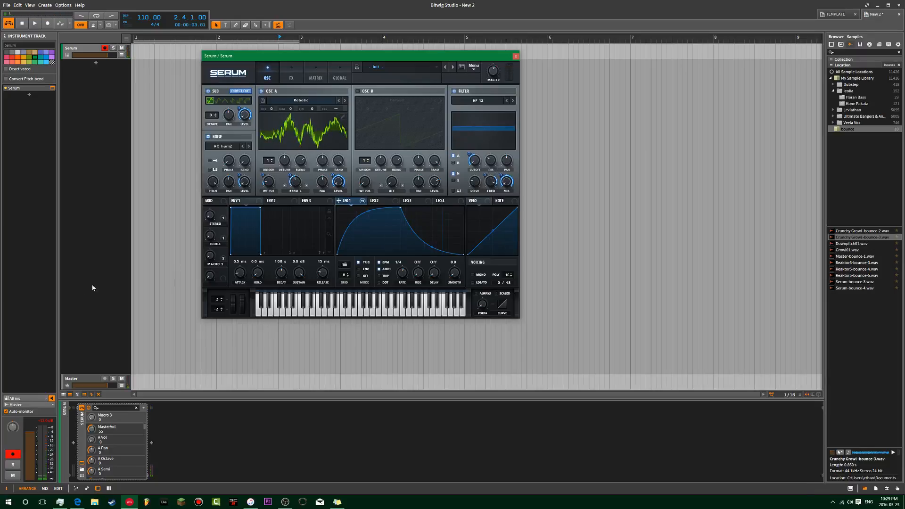
{"action": "left_click", "coordinate": [225, 257]}
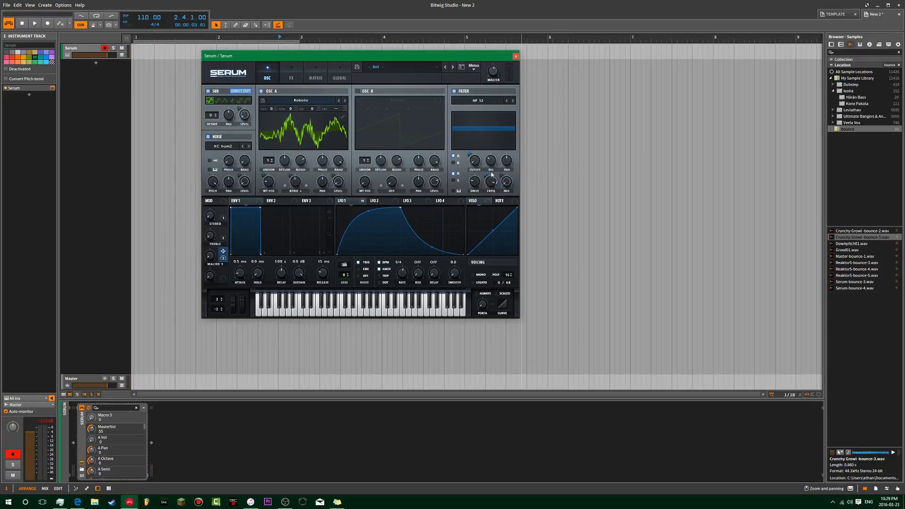
{"action": "left_click_drag", "start_coordinate": [471, 154], "coordinate": [470, 144]}
{"action": "left_click_drag", "start_coordinate": [210, 256], "coordinate": [213, 188]}
{"action": "mouse_move", "coordinate": [467, 156]}
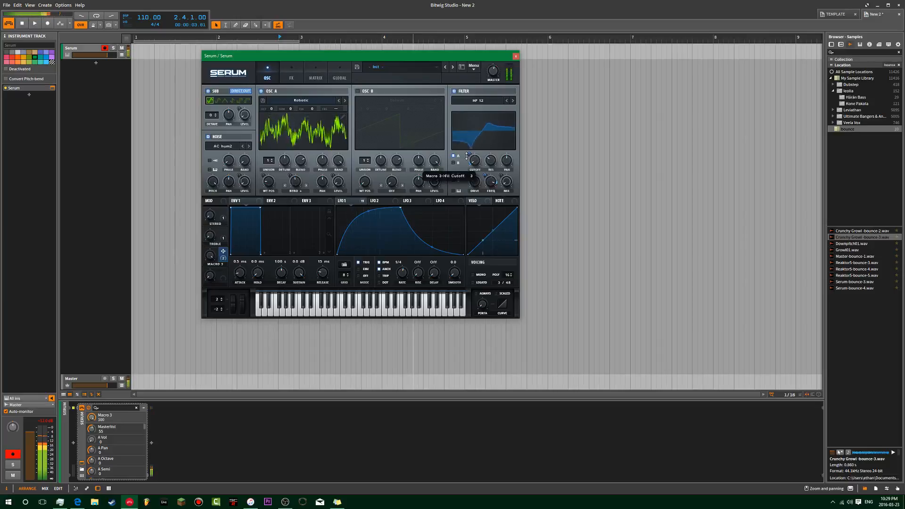
{"action": "left_click_drag", "start_coordinate": [487, 175], "coordinate": [487, 168]}
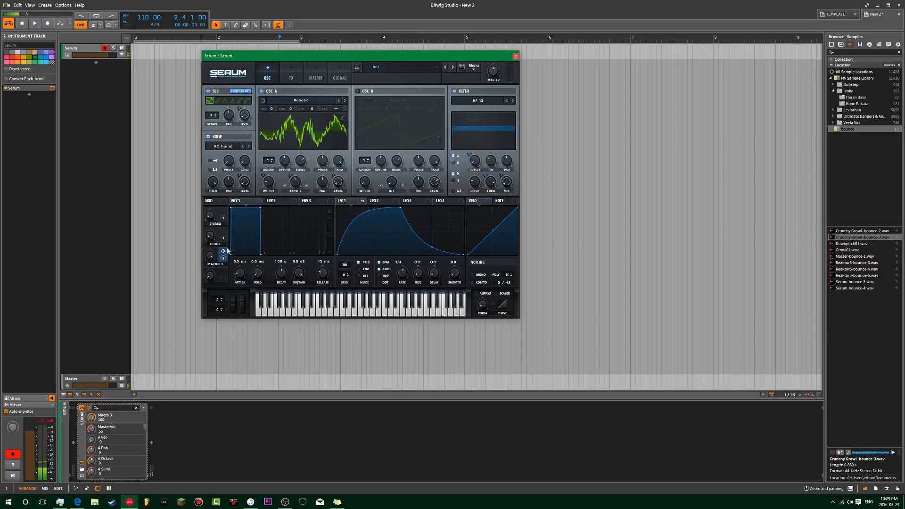
Return Macro 3 to 0, then name Macro 3 Vowel and Macro 4 Speed
{"action": "left_click_drag", "start_coordinate": [209, 258], "coordinate": [229, 285]}
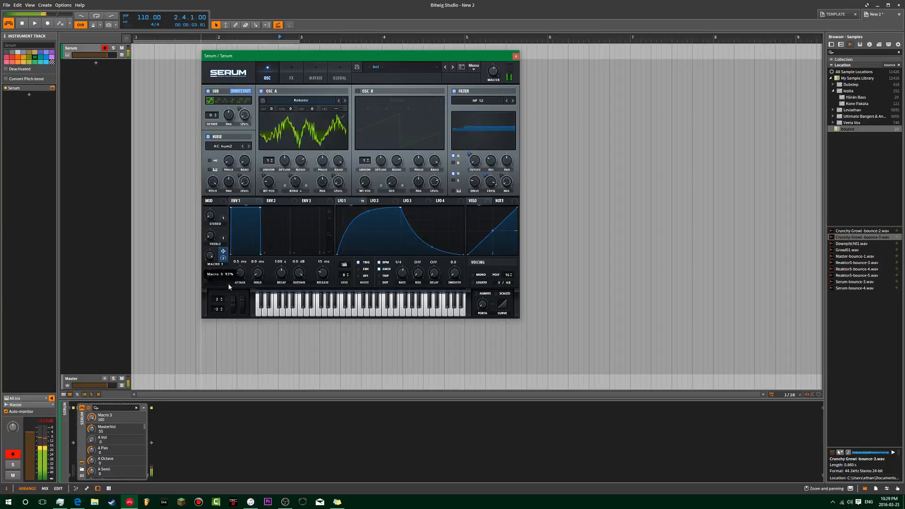
{"action": "mouse_move", "coordinate": [225, 324]}
{"action": "left_mouse_down"}
{"action": "mouse_move", "coordinate": [218, 367]}
{"action": "mouse_move", "coordinate": [226, 315]}
{"action": "left_mouse_up"}
{"action": "left_click_drag", "start_coordinate": [241, 242], "coordinate": [226, 259]}
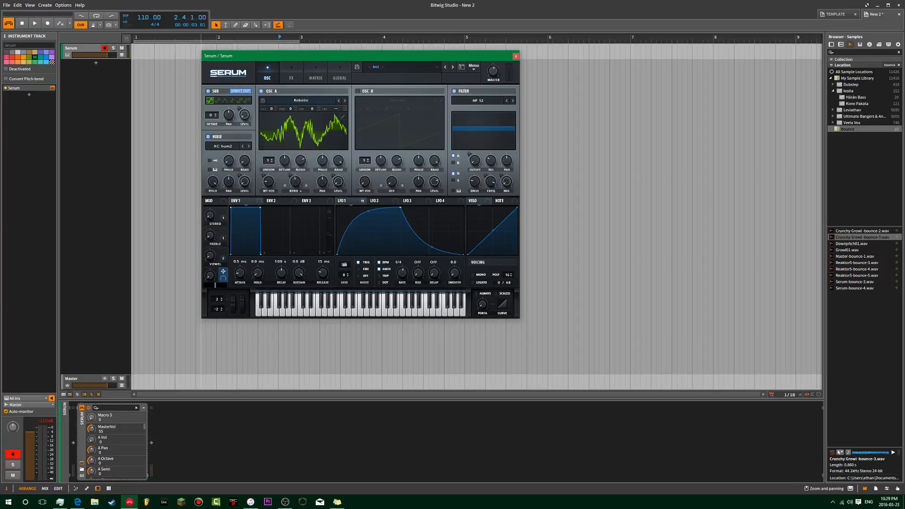
{"action": "key", "text": "Return"}
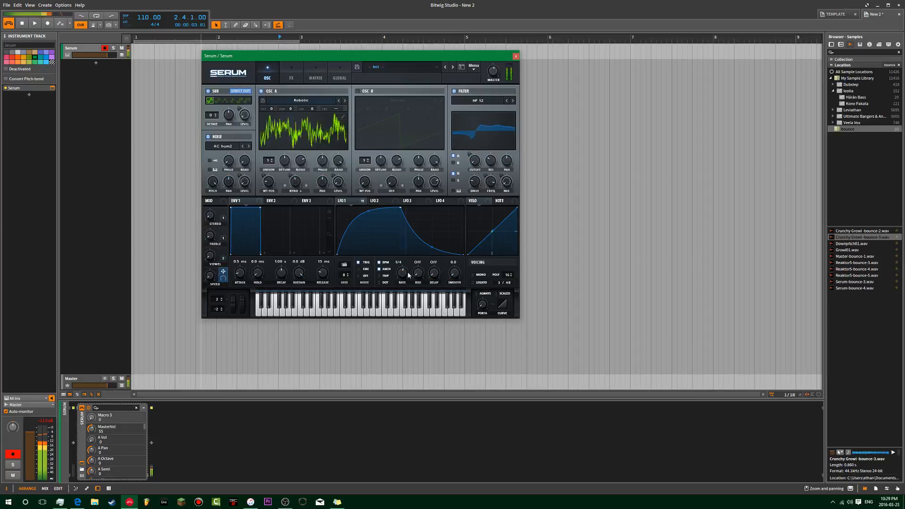
Keep LFO 1's rate at 1/4, modulate it with Macro 4 by about 12, and turn the macro down after testing it at 100
{"action": "mouse_move", "coordinate": [405, 276]}
{"action": "left_mouse_down"}
{"action": "mouse_move", "coordinate": [403, 283]}
{"action": "mouse_move", "coordinate": [406, 271]}
{"action": "left_mouse_up"}
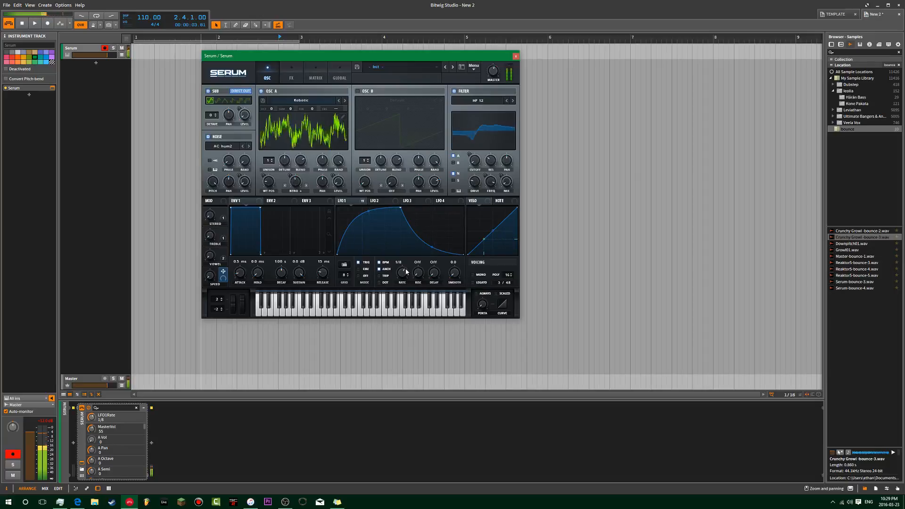
{"action": "mouse_move", "coordinate": [404, 275]}
{"action": "left_mouse_down"}
{"action": "mouse_move", "coordinate": [409, 268]}
{"action": "mouse_move", "coordinate": [400, 290]}
{"action": "mouse_move", "coordinate": [402, 276]}
{"action": "left_mouse_up"}
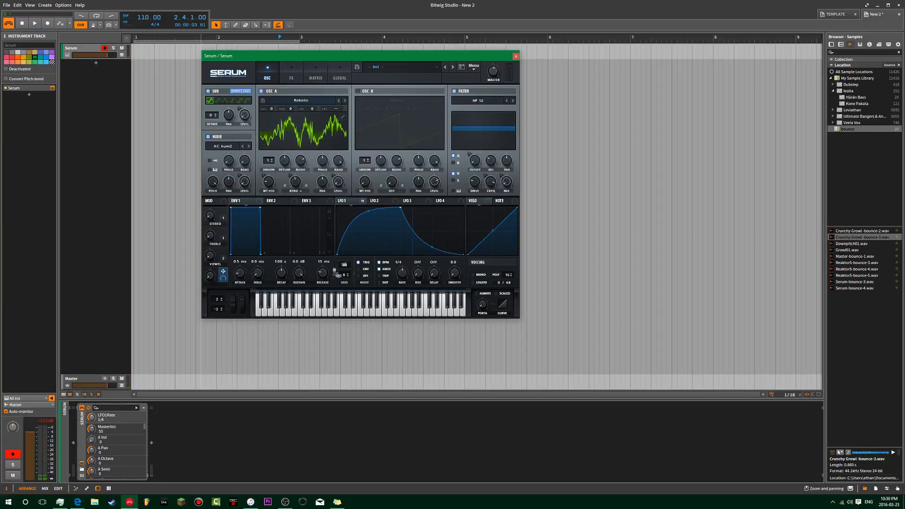
{"action": "left_click_drag", "start_coordinate": [207, 278], "coordinate": [275, 115]}
{"action": "mouse_move", "coordinate": [397, 269]}
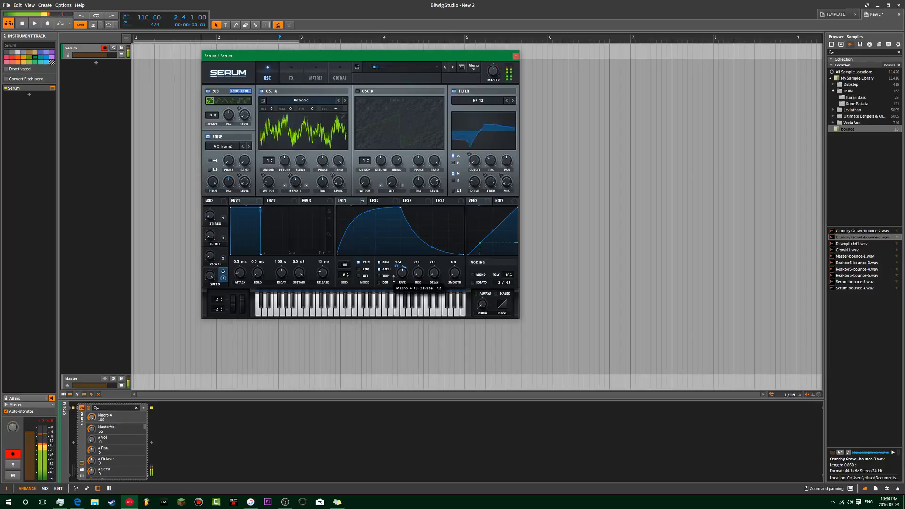
{"action": "left_click_drag", "start_coordinate": [395, 278], "coordinate": [394, 279]}
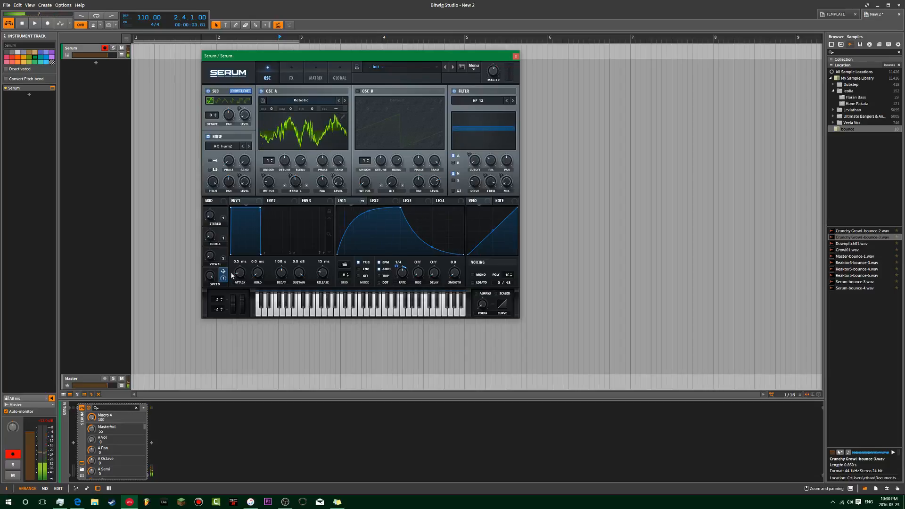
{"action": "left_click_drag", "start_coordinate": [207, 269], "coordinate": [185, 325]}
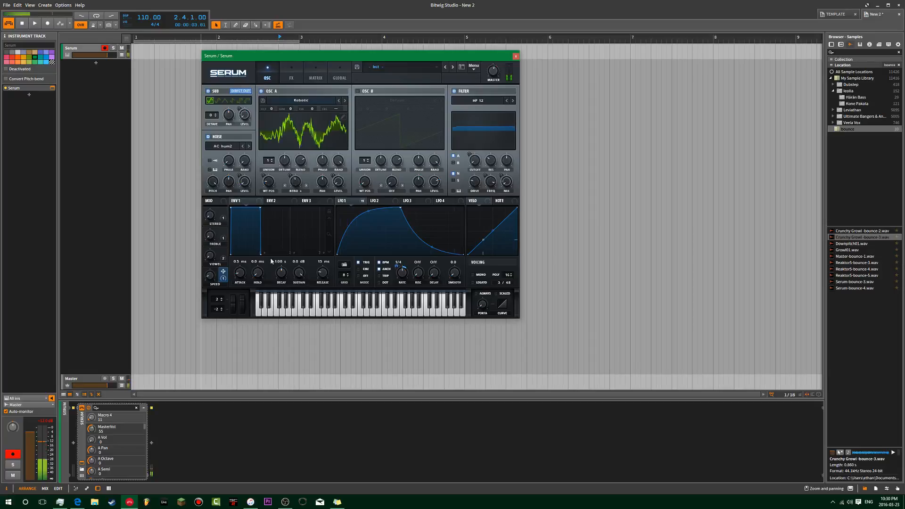
Set oscillator A's wavetable position to 1 and modulate it with LFO 1
{"action": "left_click_drag", "start_coordinate": [269, 181], "coordinate": [275, 208]}
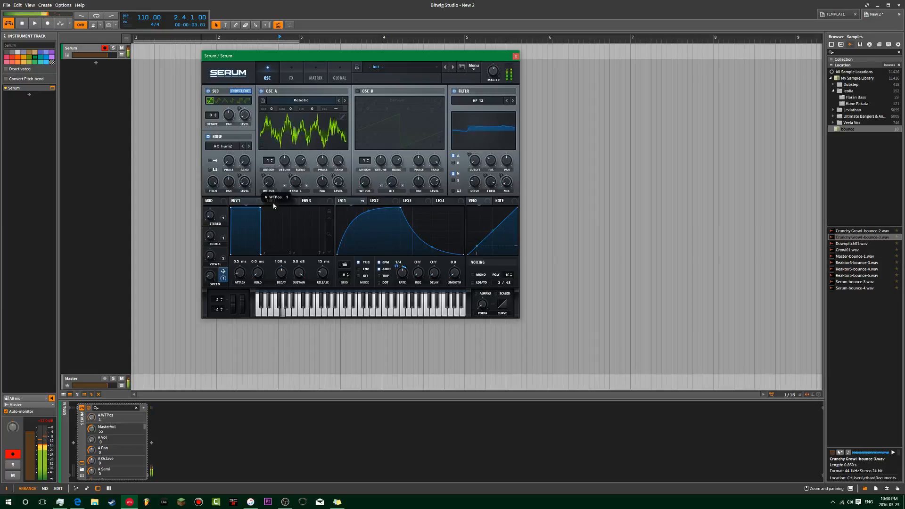
{"action": "left_click_drag", "start_coordinate": [338, 201], "coordinate": [262, 195]}
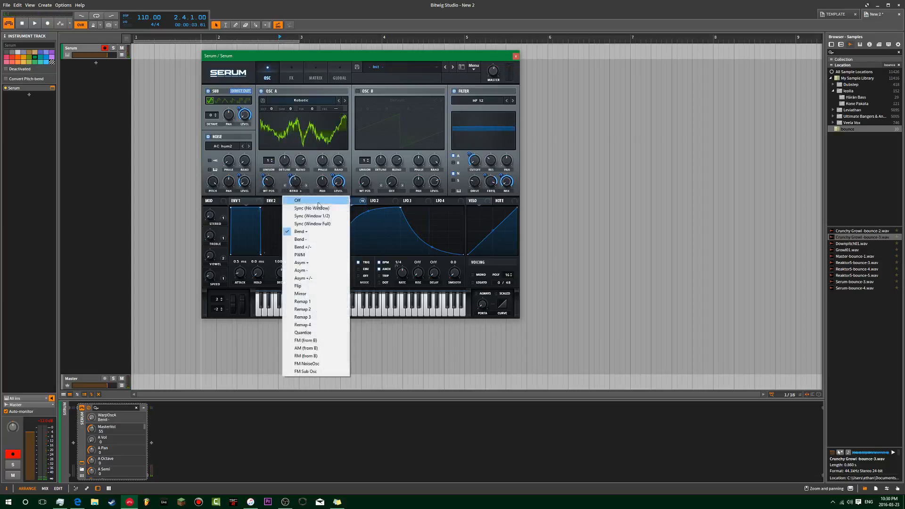
Try oscillator A's Remap 1 warp mode with the user preset FM as its remap curve
{"action": "left_click", "coordinate": [302, 302]}
{"action": "left_click", "coordinate": [284, 180]}
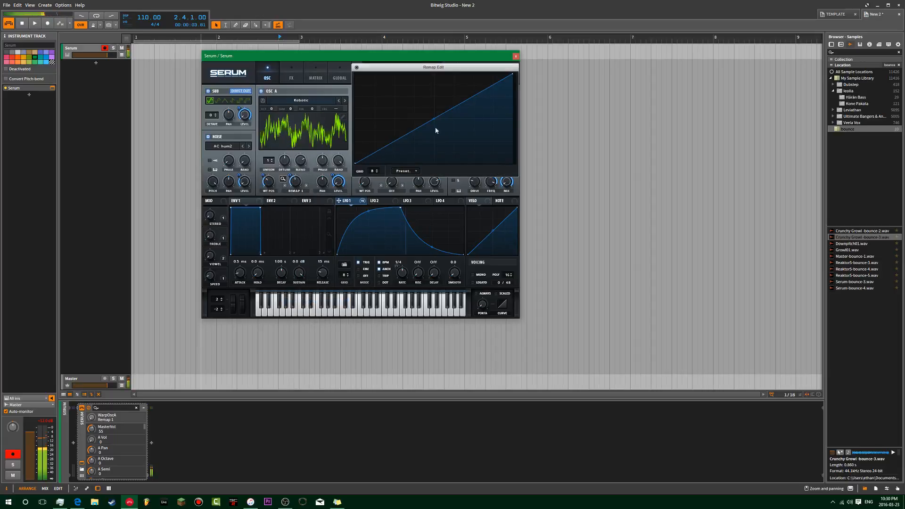
{"action": "left_click", "coordinate": [406, 171]}
{"action": "mouse_move", "coordinate": [417, 198]}
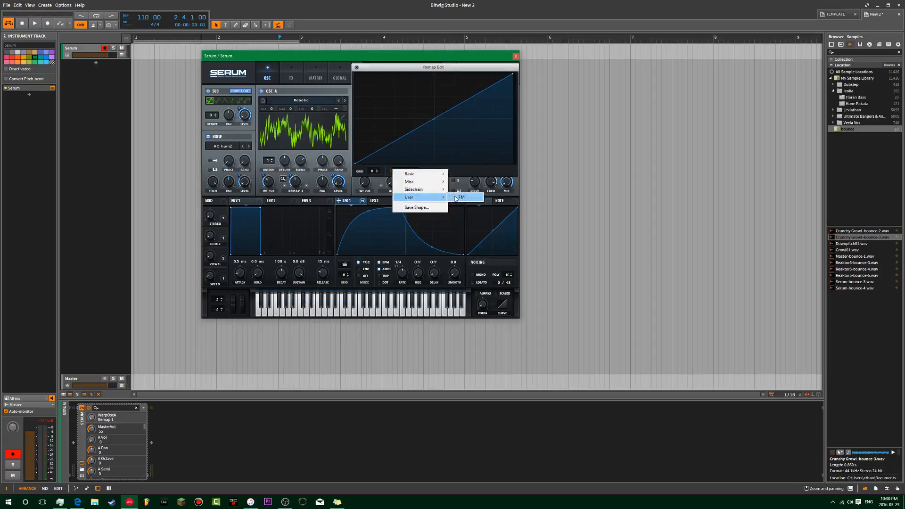
{"action": "left_click", "coordinate": [461, 197]}
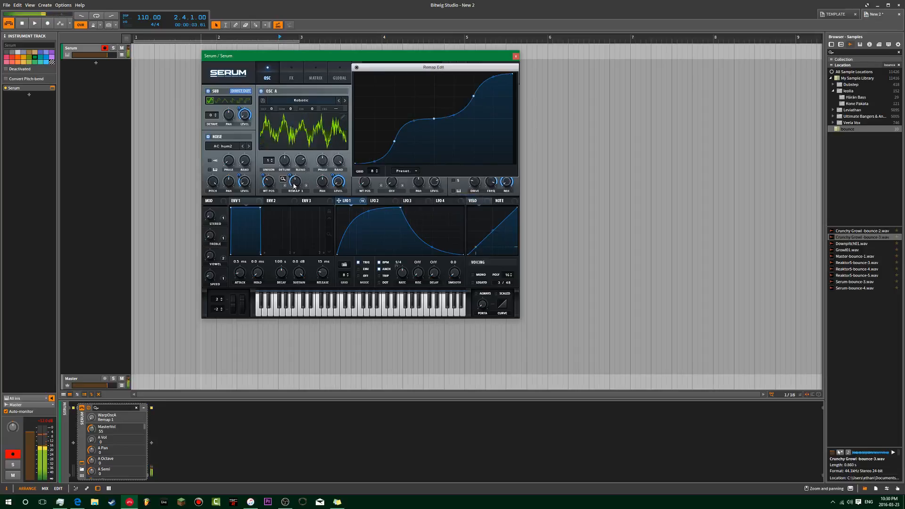
Reshape the remap curve into smaller steps by adding and moving points, and close the remap editor
{"action": "double_click", "coordinate": [378, 151]}
{"action": "left_click_drag", "start_coordinate": [377, 150], "coordinate": [374, 151]}
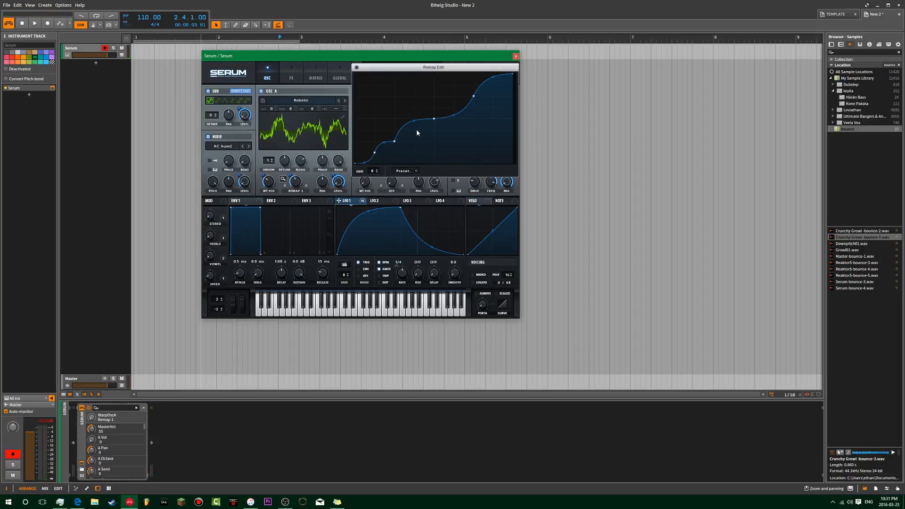
{"action": "left_click_drag", "start_coordinate": [414, 121], "coordinate": [461, 103]}
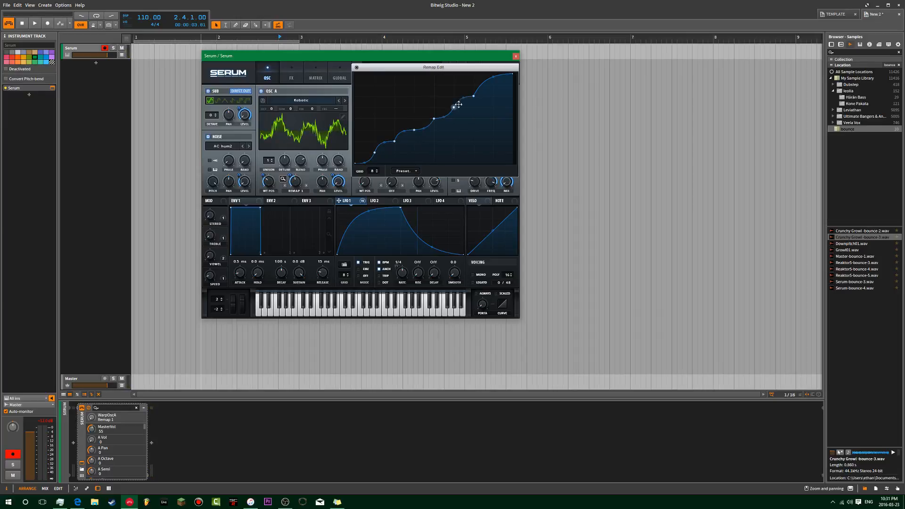
{"action": "left_click_drag", "start_coordinate": [493, 77], "coordinate": [505, 91]}
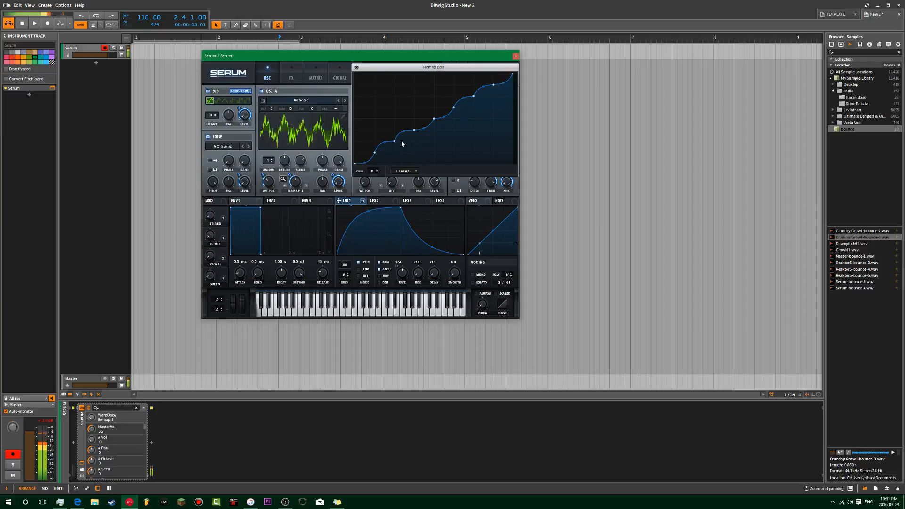
{"action": "left_click", "coordinate": [356, 67]}
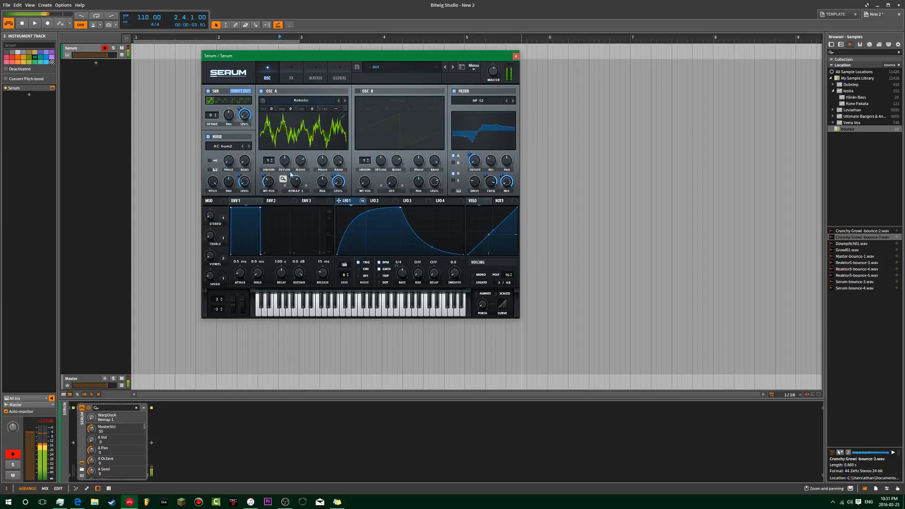
Adjust LFO 1's modulation amount on oscillator A's warp and audition the sound with downward pitch bends
{"action": "mouse_move", "coordinate": [290, 177]}
{"action": "left_mouse_down"}
{"action": "mouse_move", "coordinate": [290, 199]}
{"action": "mouse_move", "coordinate": [289, 182]}
{"action": "left_mouse_up"}
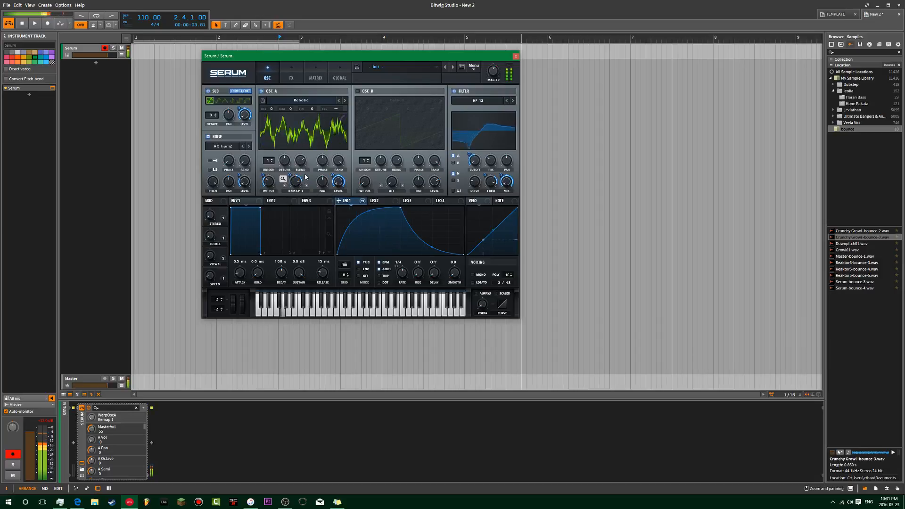
{"action": "left_click_drag", "start_coordinate": [232, 306], "coordinate": [234, 340]}
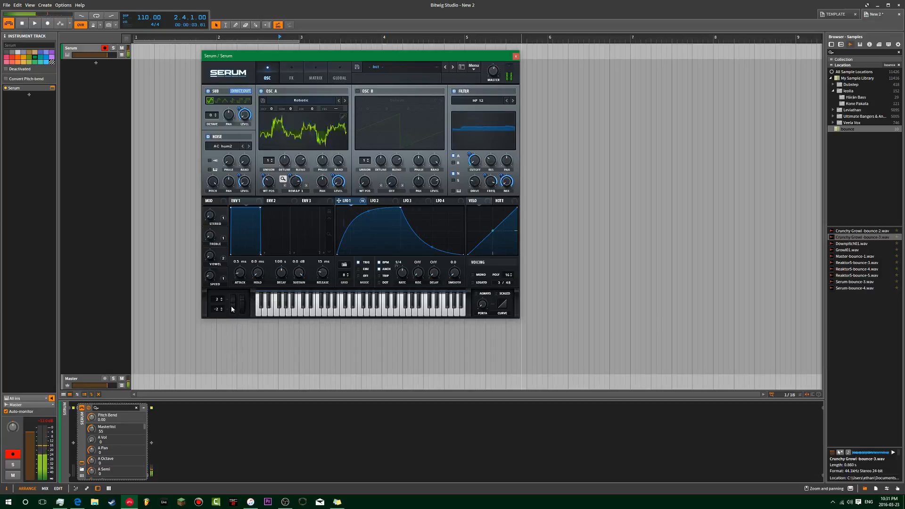
{"action": "left_click_drag", "start_coordinate": [233, 304], "coordinate": [228, 352]}
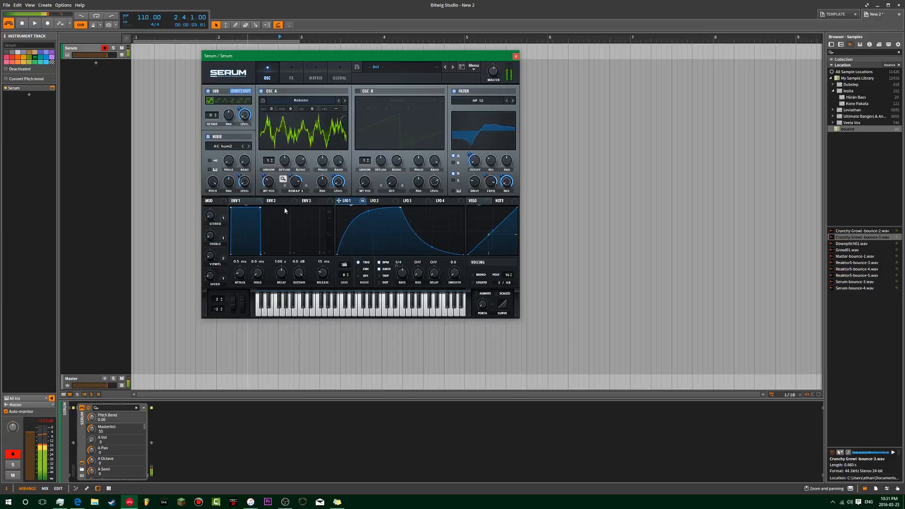
Switch oscillator A's warp mode to Asym - and adjust the warp amount
{"action": "left_click", "coordinate": [296, 190]}
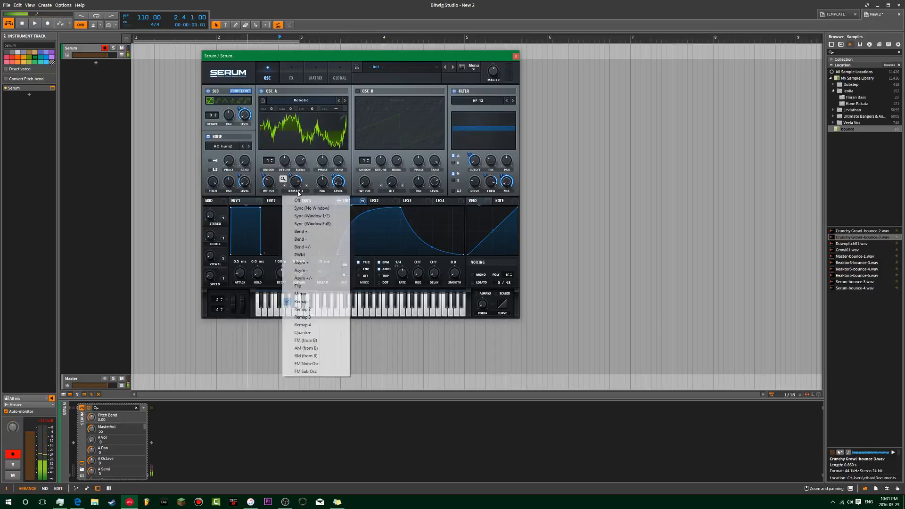
{"action": "left_click", "coordinate": [314, 271]}
{"action": "left_click_drag", "start_coordinate": [295, 182], "coordinate": [295, 227]}
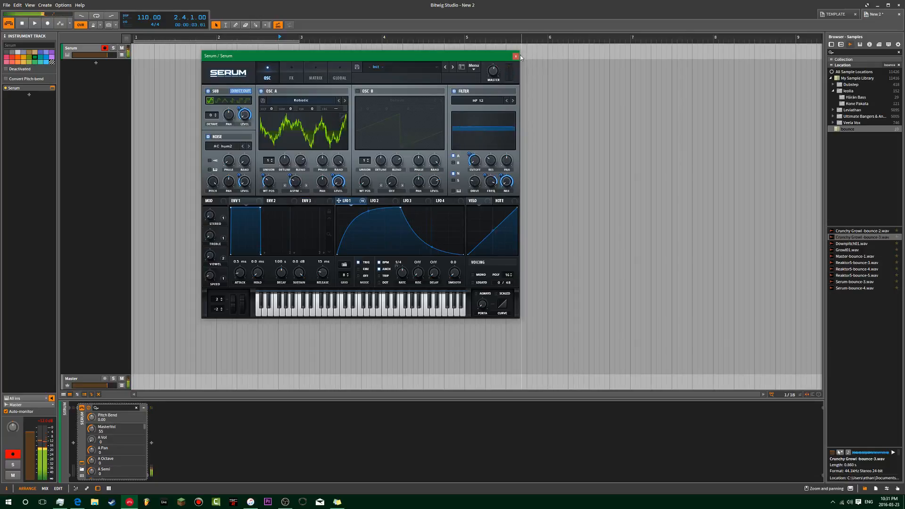
Save the patch as a preset named BS - Weak Square in the All Mine (leolia) folder
{"action": "mouse_move", "coordinate": [492, 56]}
{"action": "left_mouse_down"}
{"action": "mouse_move", "coordinate": [518, 62]}
{"action": "mouse_move", "coordinate": [500, 61]}
{"action": "left_mouse_up"}
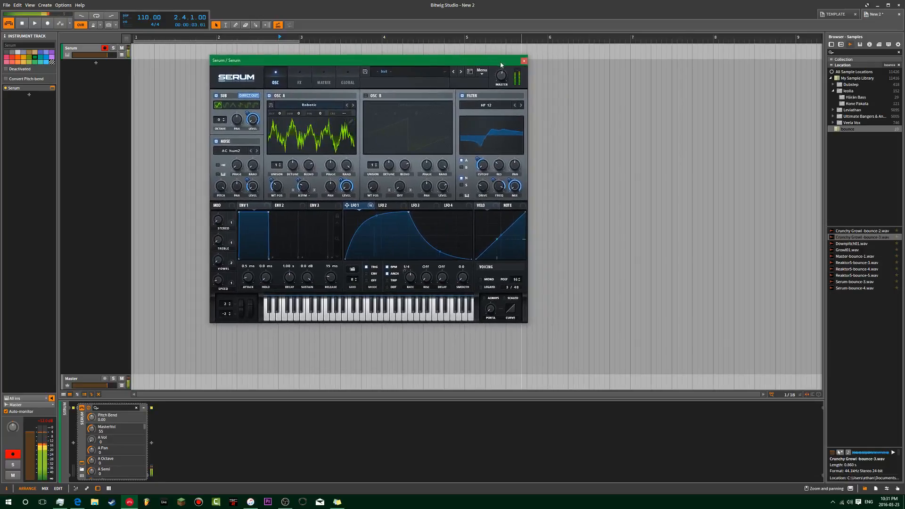
{"action": "left_click_drag", "start_coordinate": [442, 59], "coordinate": [440, 60]}
{"action": "left_click", "coordinate": [365, 74]}
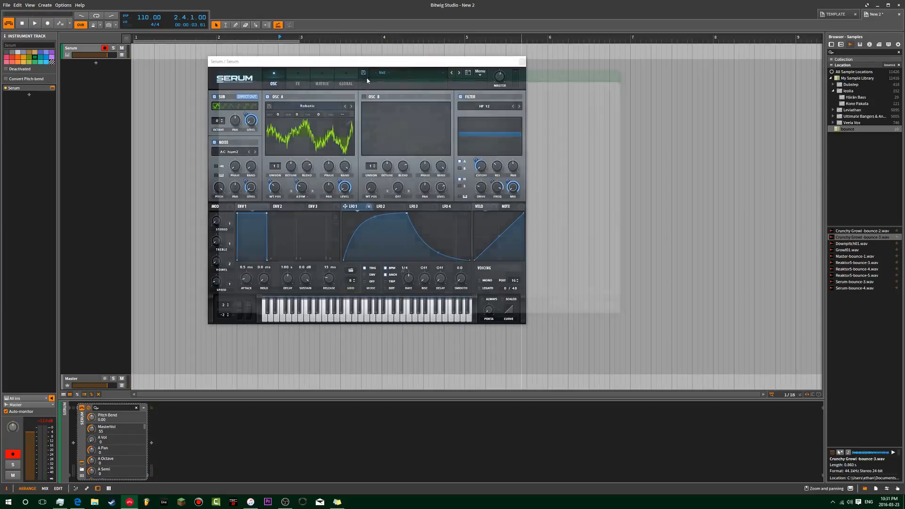
{"action": "double_click", "coordinate": [295, 116]}
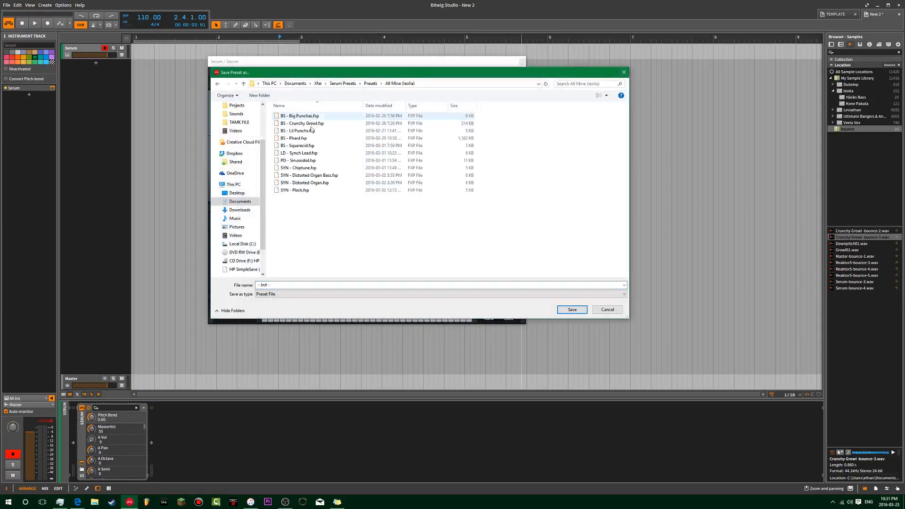
{"action": "left_click", "coordinate": [283, 285]}
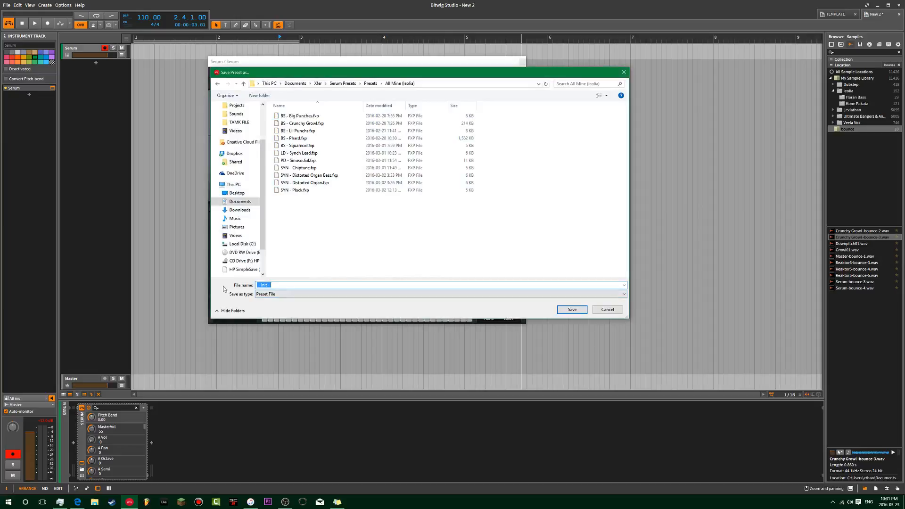
{"action": "type", "text": "BS"}
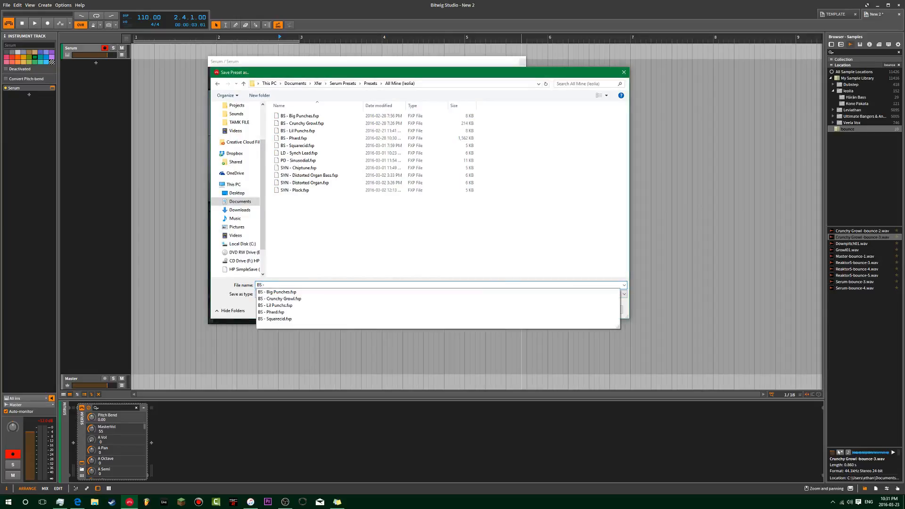
{"action": "type", "text": " - Weak Square"}
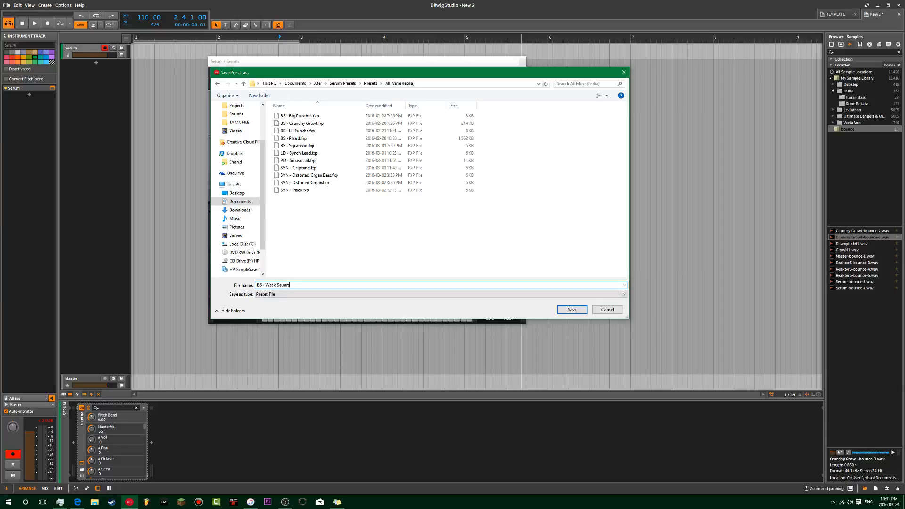
{"action": "key", "text": "Return"}
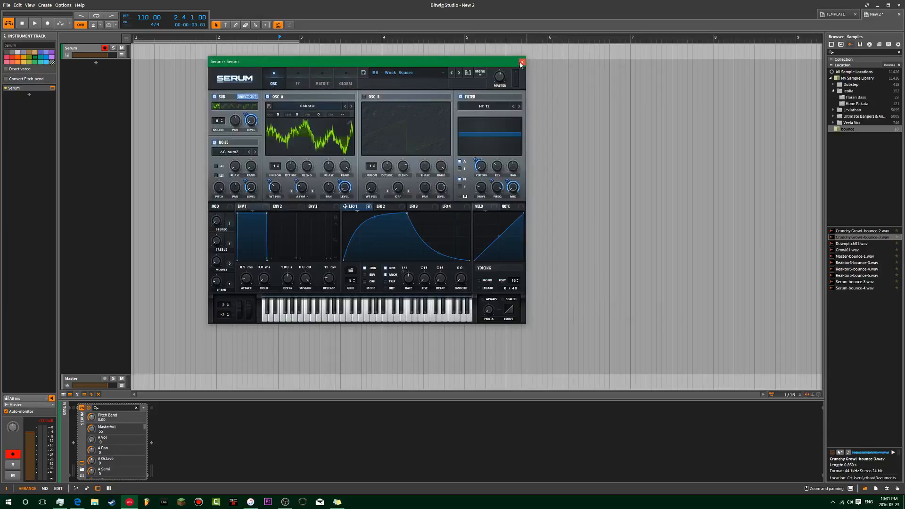
Insert a Chain device ahead of Serum and nest Serum inside it
{"action": "left_click_drag", "start_coordinate": [449, 63], "coordinate": [553, 51]}
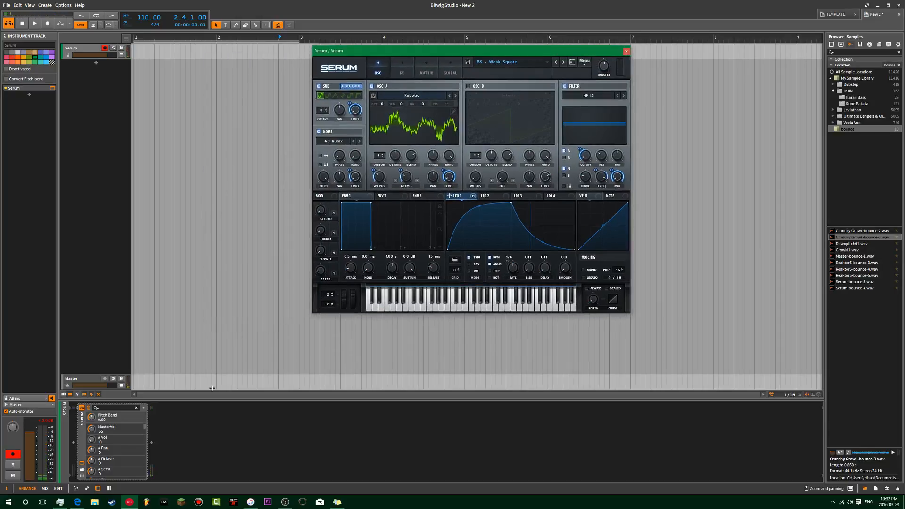
{"action": "left_click", "coordinate": [73, 443]}
{"action": "type", "text": "chain"}
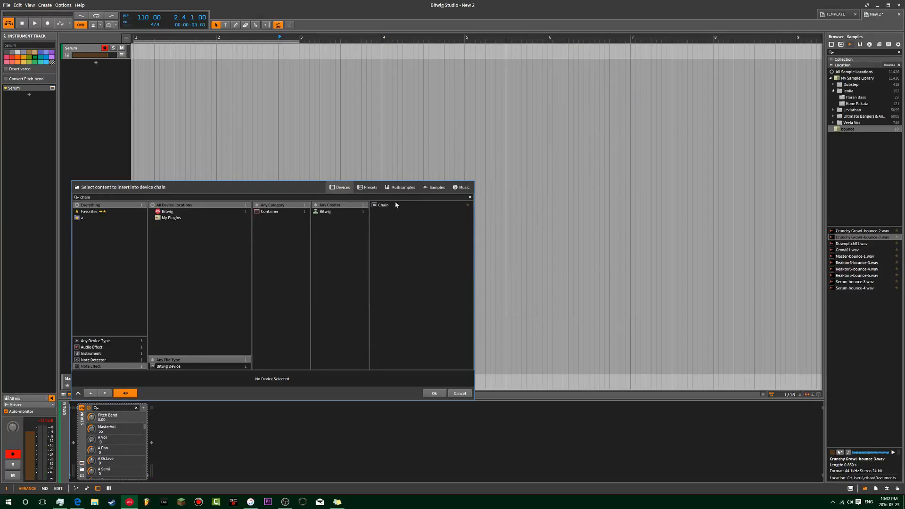
{"action": "double_click", "coordinate": [391, 204]}
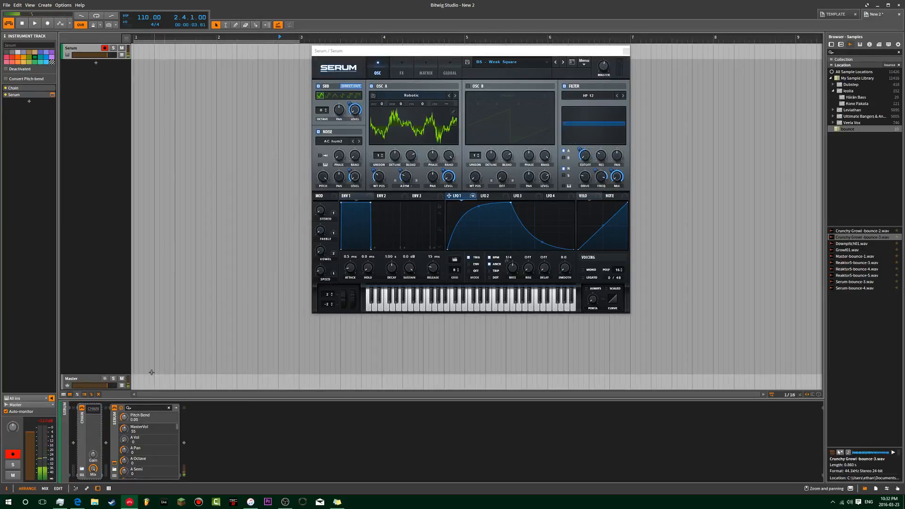
{"action": "left_click", "coordinate": [92, 413]}
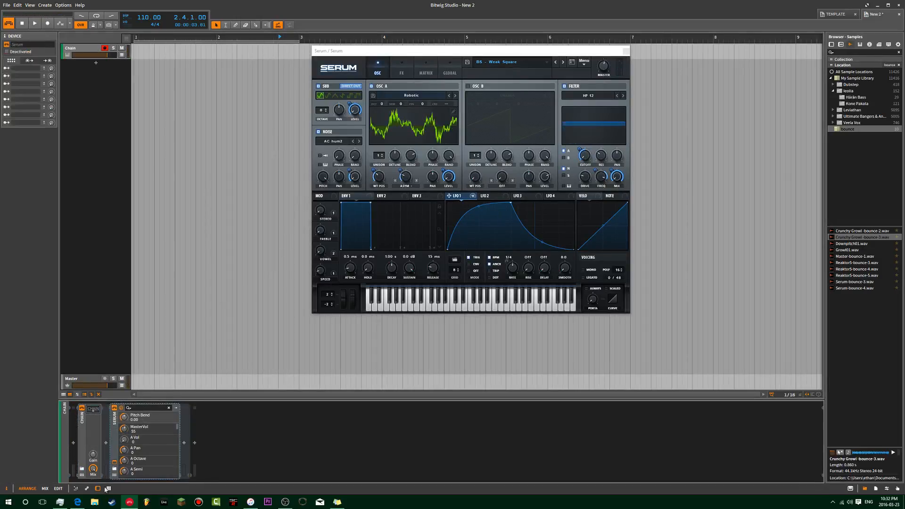
Show Chain's macro knobs, filter Serum's parameters by "macro" and map Chain's first four knobs to Serum's Macros 1 to 4
{"action": "left_click", "coordinate": [81, 475]}
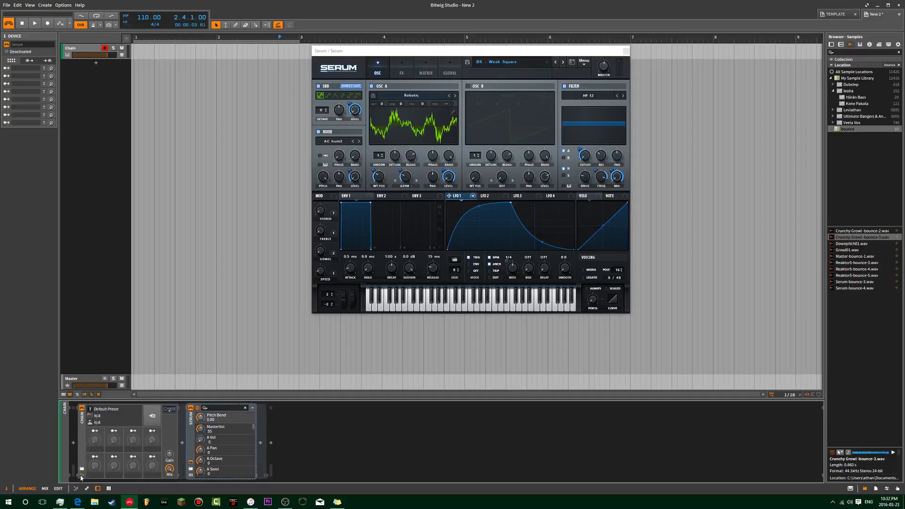
{"action": "left_click", "coordinate": [236, 408]}
{"action": "type", "text": "macro"}
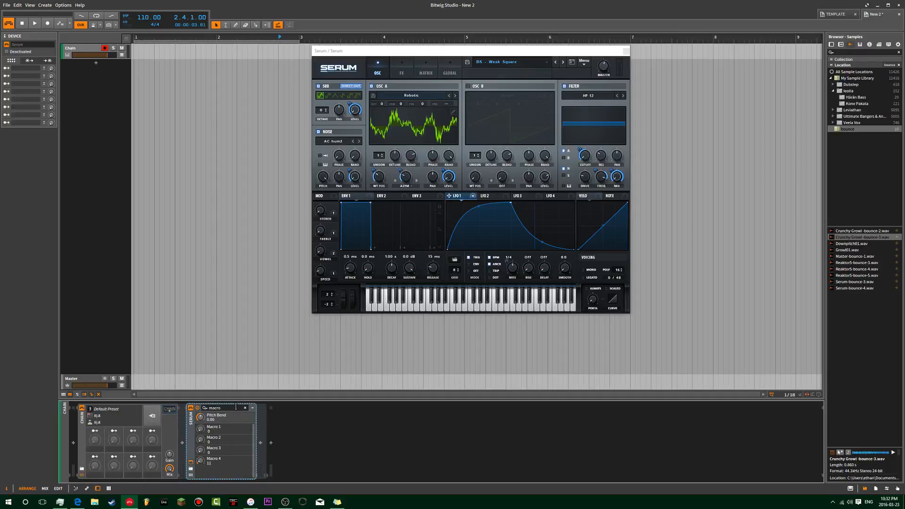
{"action": "left_click", "coordinate": [95, 432]}
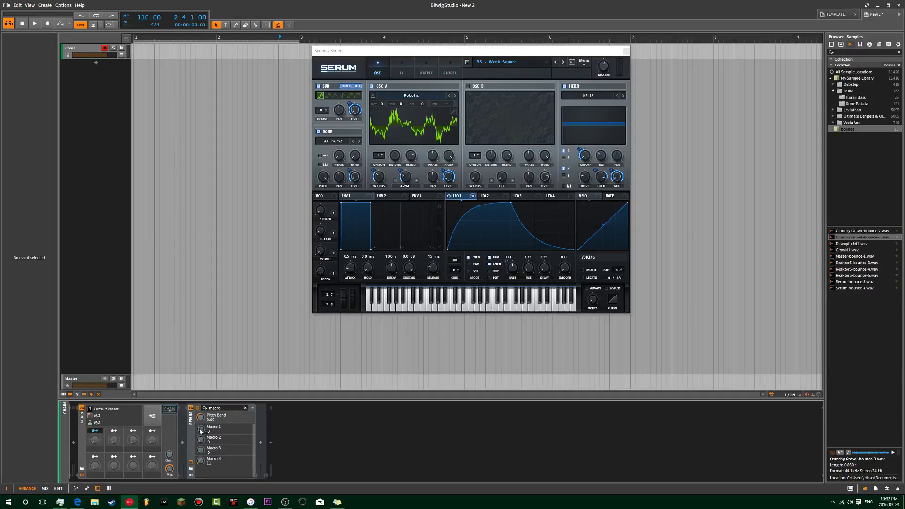
{"action": "left_click_drag", "start_coordinate": [199, 432], "coordinate": [201, 431]}
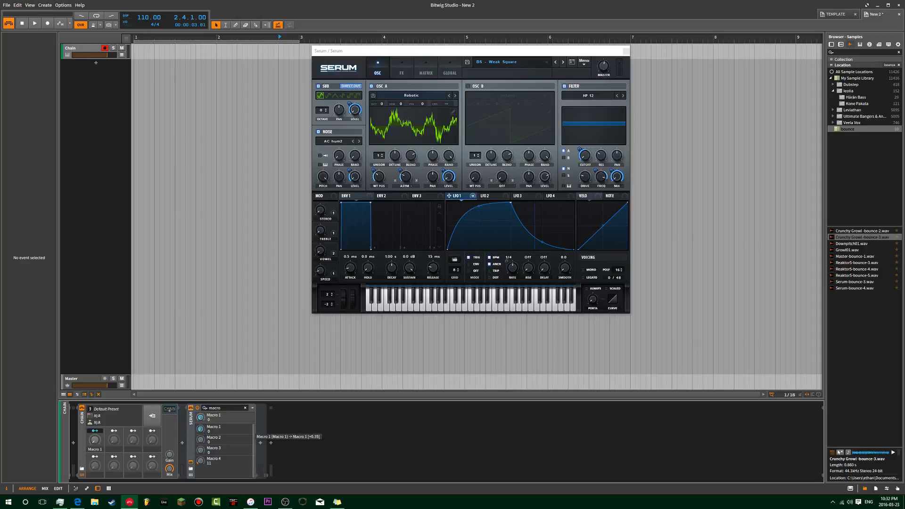
{"action": "left_click", "coordinate": [119, 432]}
{"action": "left_click_drag", "start_coordinate": [200, 439], "coordinate": [200, 437]}
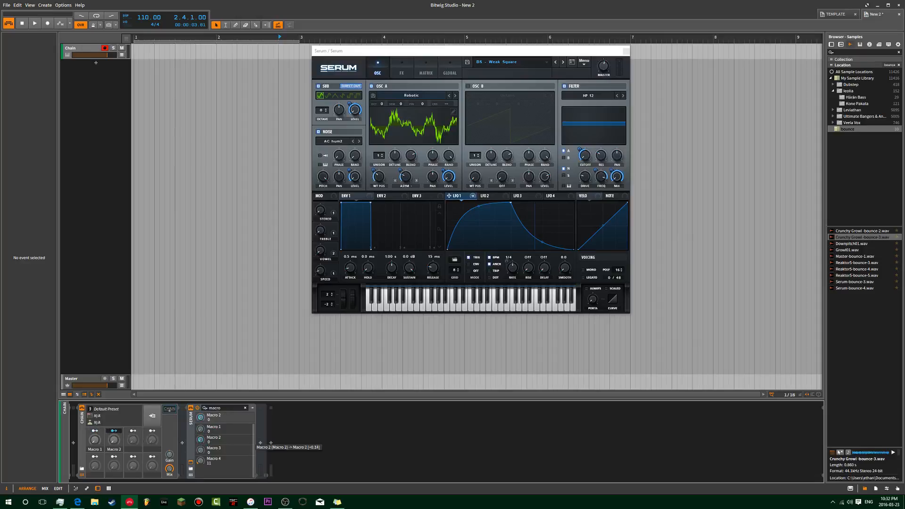
{"action": "left_click", "coordinate": [118, 432]}
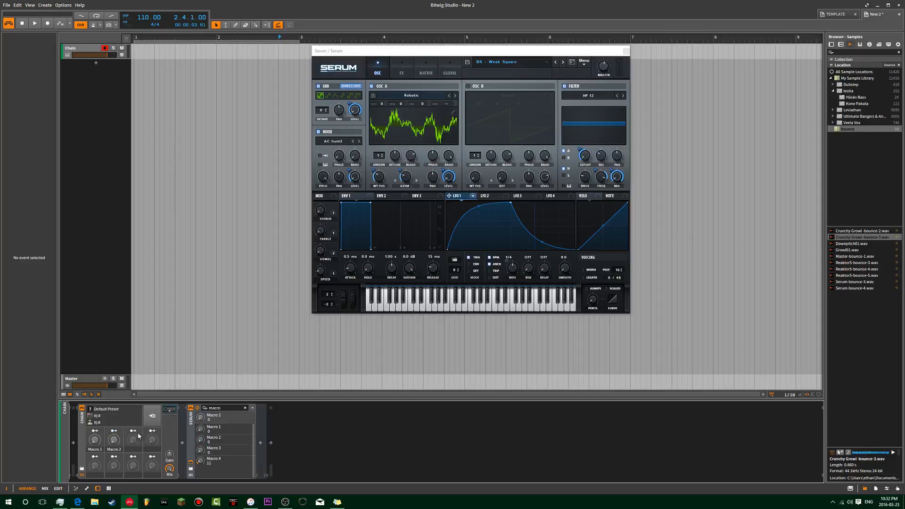
{"action": "left_click_drag", "start_coordinate": [200, 454], "coordinate": [203, 463]}
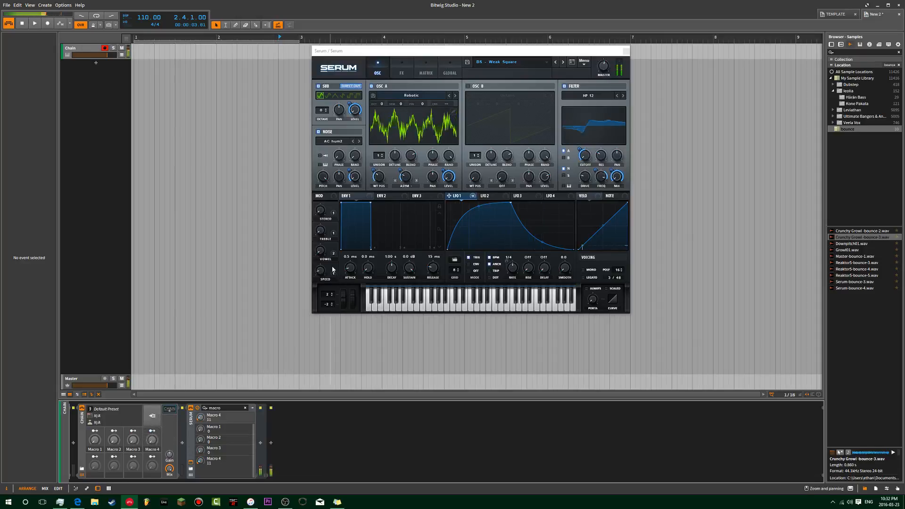
Turn Serum's Speed macro down to 0 and try out the mapped Chain knobs
{"action": "left_click_drag", "start_coordinate": [320, 271], "coordinate": [315, 308]}
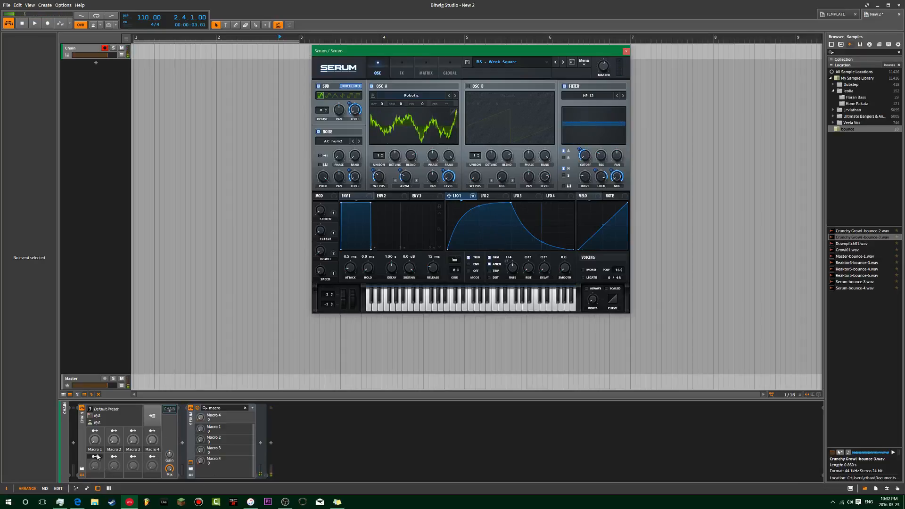
{"action": "left_click", "coordinate": [97, 440]}
{"action": "left_click_drag", "start_coordinate": [97, 438], "coordinate": [134, 386]}
{"action": "left_click_drag", "start_coordinate": [152, 440], "coordinate": [134, 467]}
Toggle the EQ module in Serum's effects rack and return to the oscillator view
{"action": "left_click", "coordinate": [404, 72]}
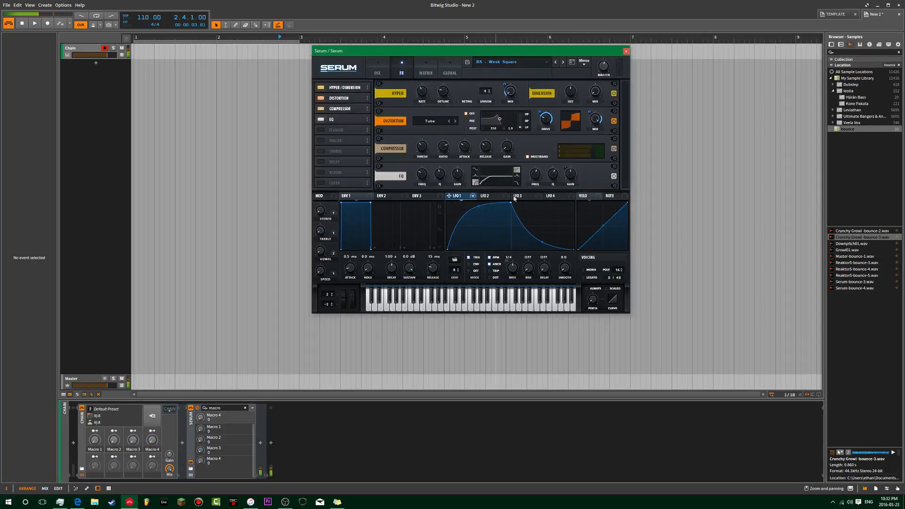
{"action": "left_click", "coordinate": [613, 178]}
{"action": "left_click", "coordinate": [382, 72]}
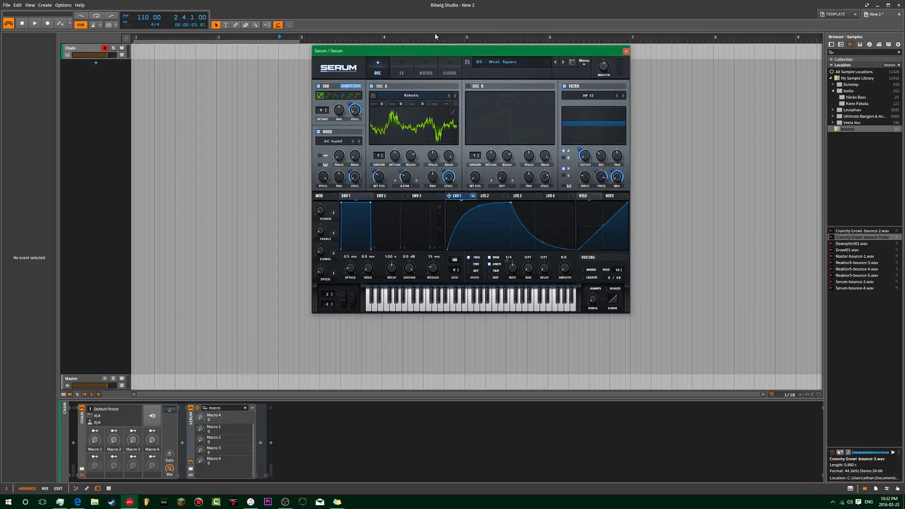
Lower the matrix output of the LFO 1 to Sub Osc Level routing, map it to Chain's fifth knob and raise the knob fully
{"action": "left_click", "coordinate": [437, 70]}
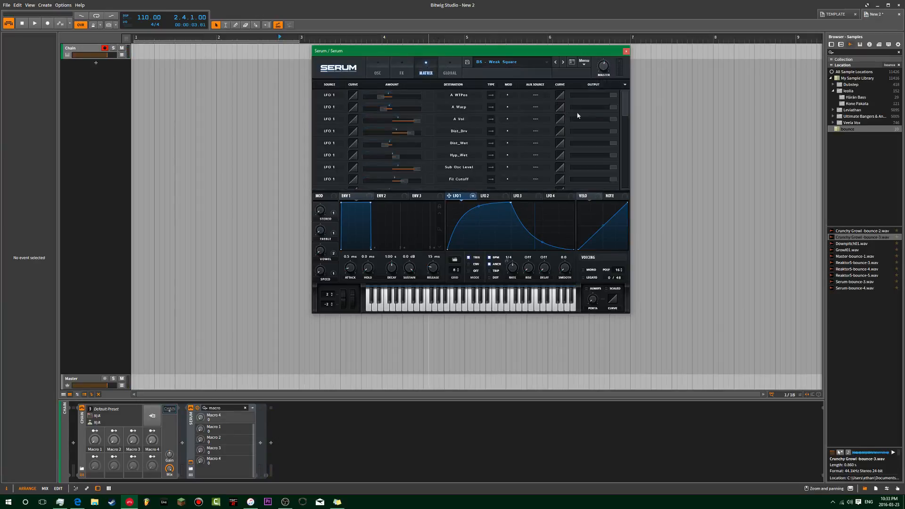
{"action": "left_click_drag", "start_coordinate": [623, 106], "coordinate": [624, 111]}
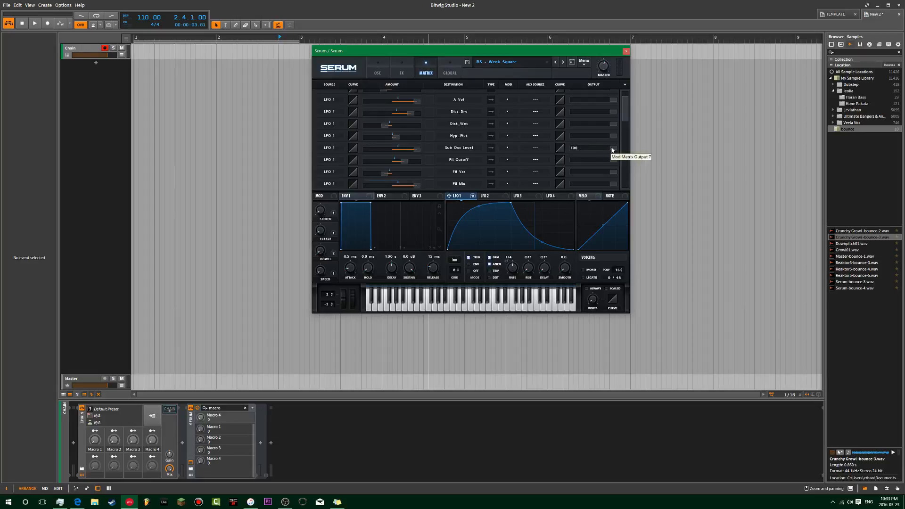
{"action": "left_click_drag", "start_coordinate": [613, 150], "coordinate": [604, 150]}
{"action": "left_click", "coordinate": [94, 457]}
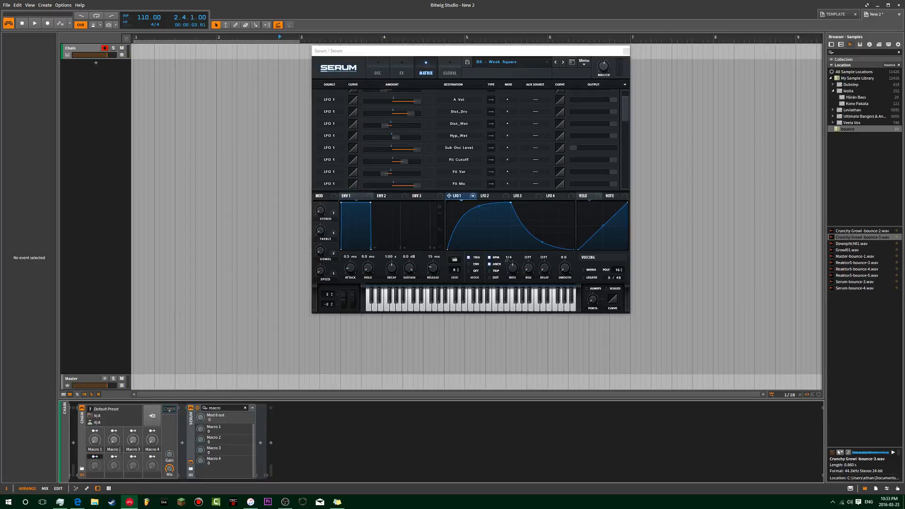
{"action": "left_click_drag", "start_coordinate": [201, 420], "coordinate": [200, 406]}
{"action": "left_click_drag", "start_coordinate": [95, 466], "coordinate": [95, 429]}
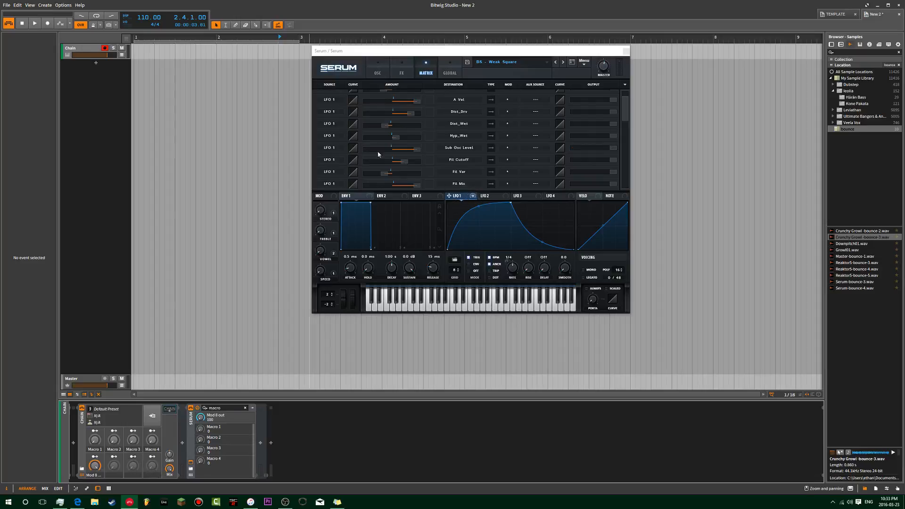
Audition the fifth Chain knob by sweeping it down to 0 and back to full from the oscillator view
{"action": "left_click", "coordinate": [377, 69]}
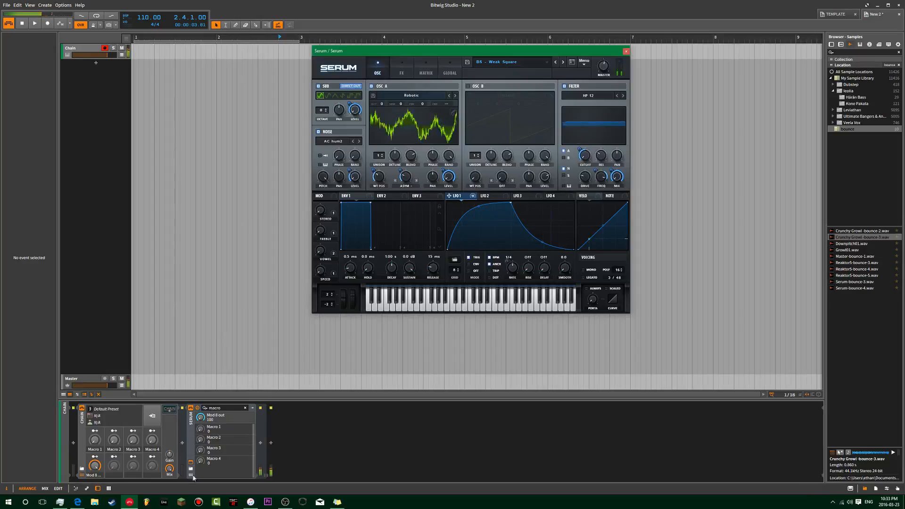
{"action": "left_click_drag", "start_coordinate": [95, 466], "coordinate": [95, 508]}
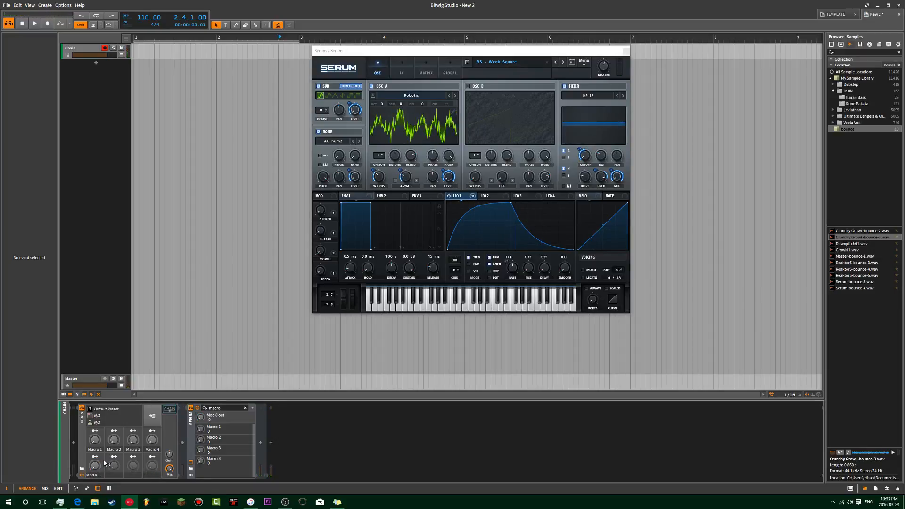
{"action": "left_click_drag", "start_coordinate": [95, 465], "coordinate": [95, 425]}
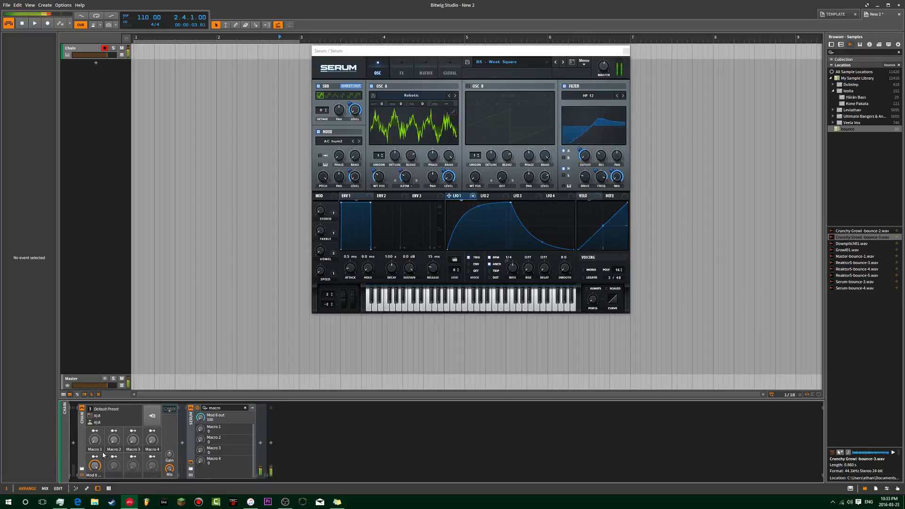
Insert a Distortion device after Serum inside the chain, followed by the OTT plug-in
{"action": "left_click", "coordinate": [260, 443]}
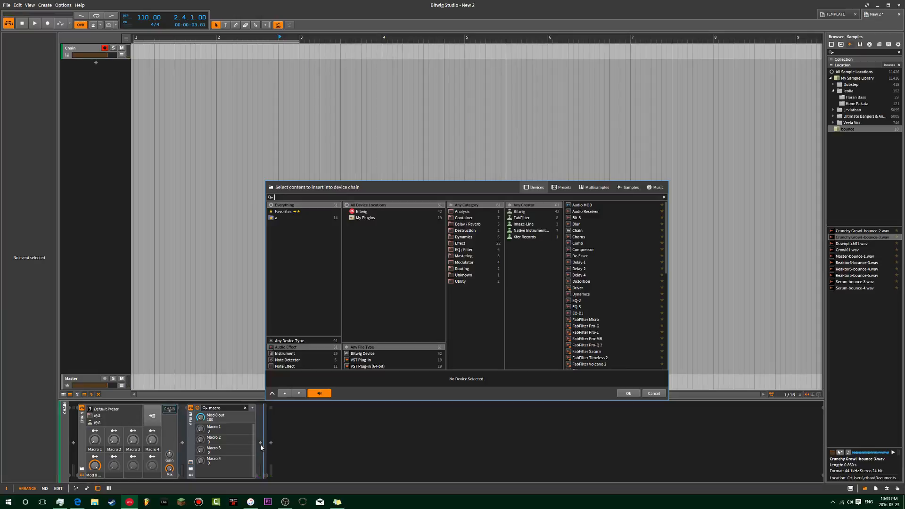
{"action": "type", "text": "dis"}
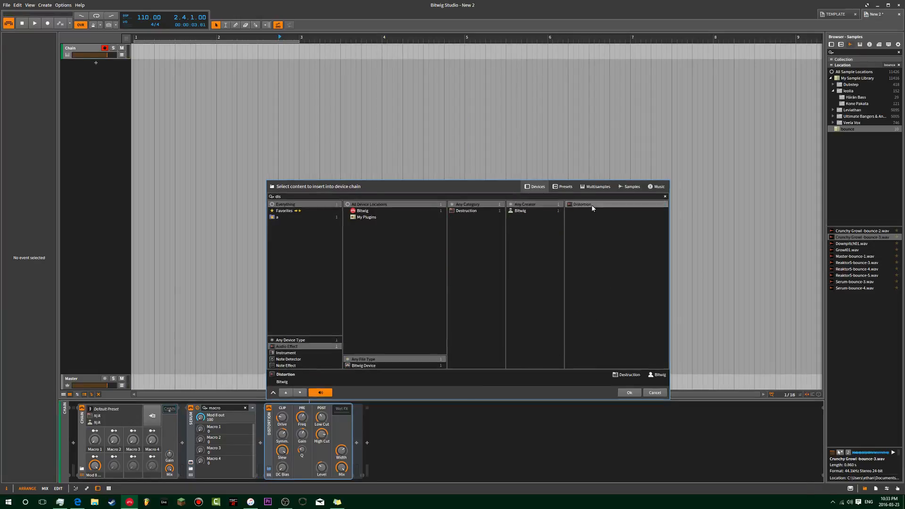
{"action": "double_click", "coordinate": [590, 205]}
{"action": "left_click", "coordinate": [356, 444]}
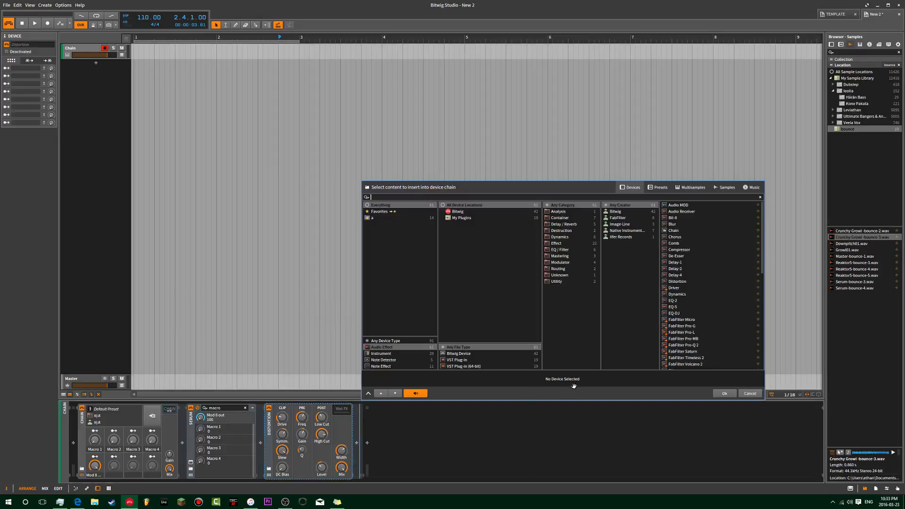
{"action": "type", "text": "ot"}
{"action": "double_click", "coordinate": [695, 205]}
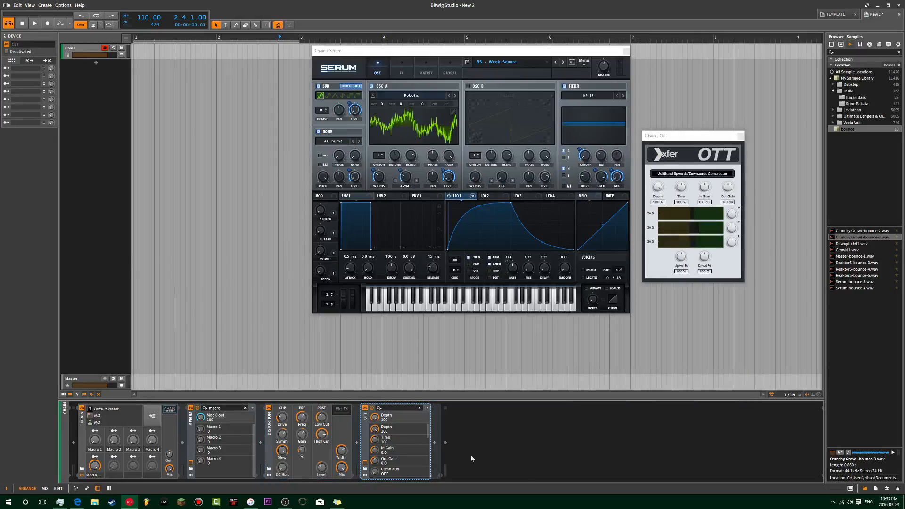
Add the IL Vocodex plug-in after OTT, followed by an EQ-5 device
{"action": "left_click", "coordinate": [436, 443]}
{"action": "type", "text": "voc"}
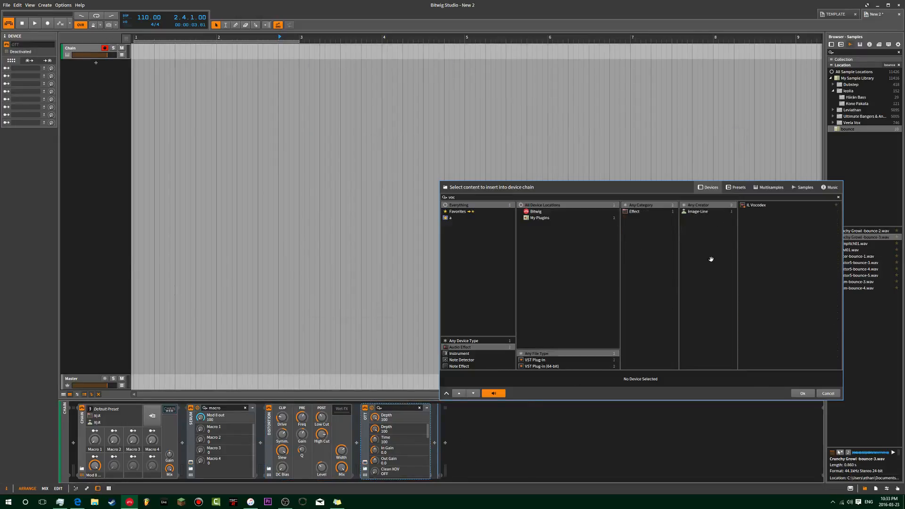
{"action": "double_click", "coordinate": [756, 206]}
{"action": "left_click", "coordinate": [515, 442]}
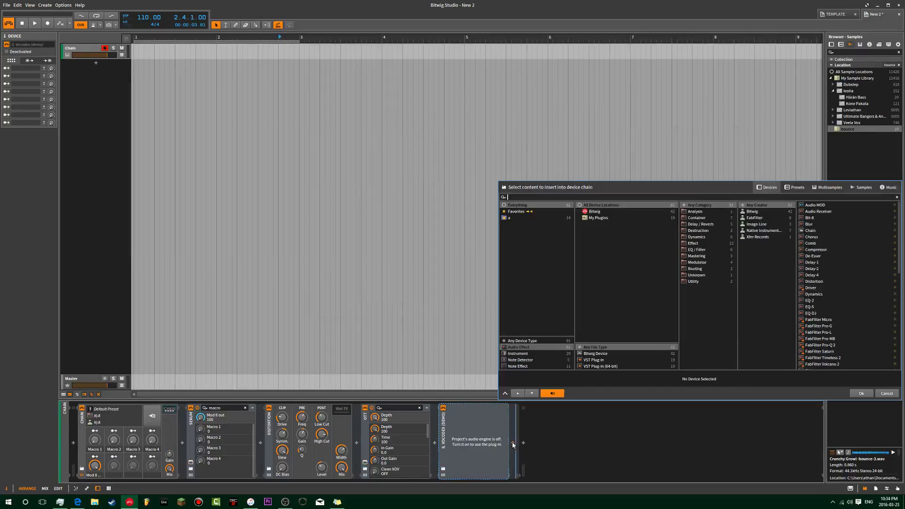
{"action": "left_click", "coordinate": [809, 203]}
{"action": "type", "text": "eq"}
{"action": "double_click", "coordinate": [819, 210]}
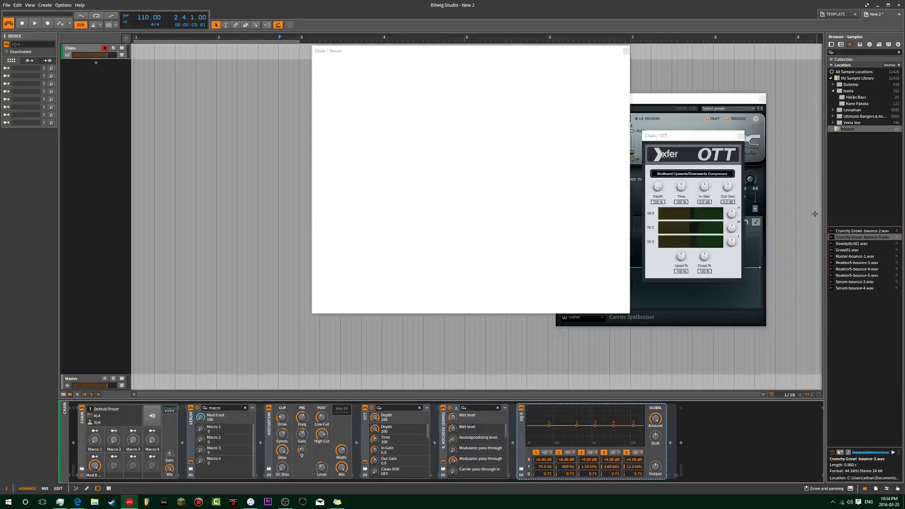
Add a Compressor after the EQ-5 and close the Serum window
{"action": "left_click", "coordinate": [671, 444]}
{"action": "type", "text": "com"}
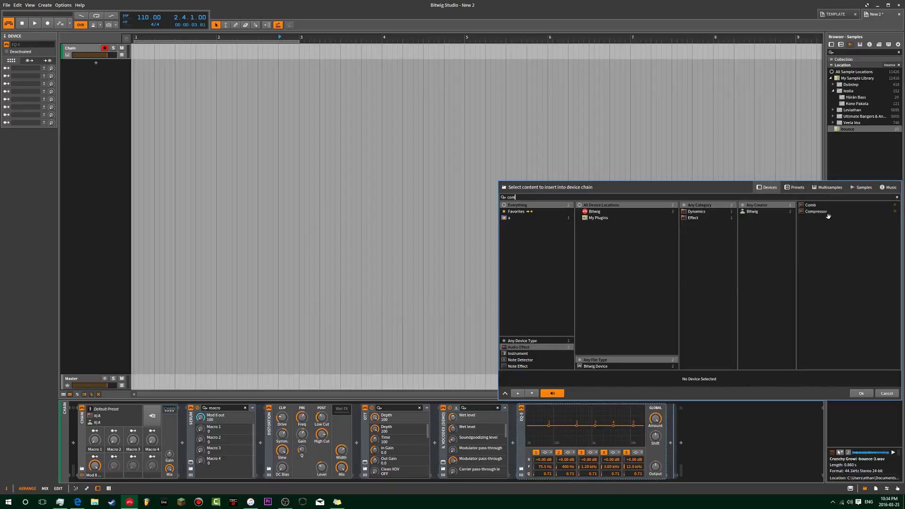
{"action": "double_click", "coordinate": [829, 214]}
{"action": "left_click_drag", "start_coordinate": [575, 49], "coordinate": [448, 54]}
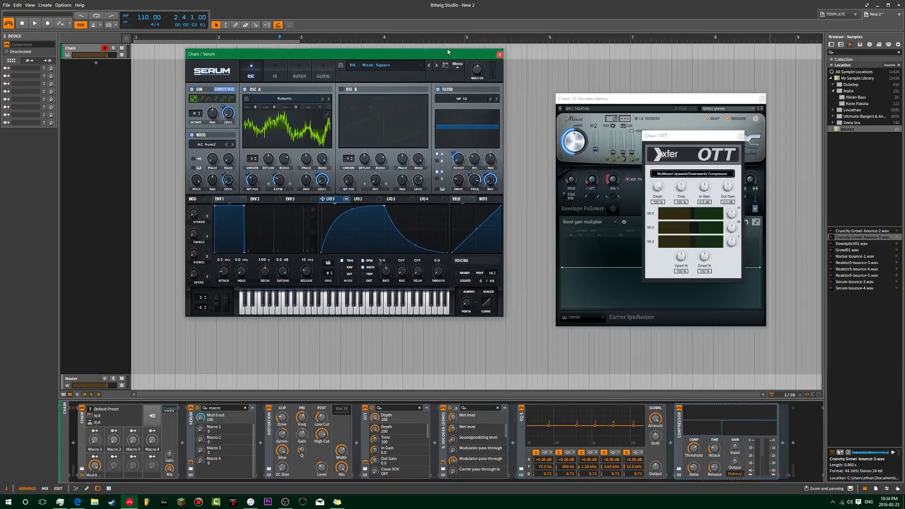
{"action": "left_click", "coordinate": [499, 55]}
Raise the wet level and the soundgoodizing level in Vocodex
{"action": "left_click_drag", "start_coordinate": [581, 97], "coordinate": [385, 100]}
{"action": "left_click_drag", "start_coordinate": [380, 142], "coordinate": [429, 116]}
{"action": "left_click_drag", "start_coordinate": [400, 147], "coordinate": [429, 120]}
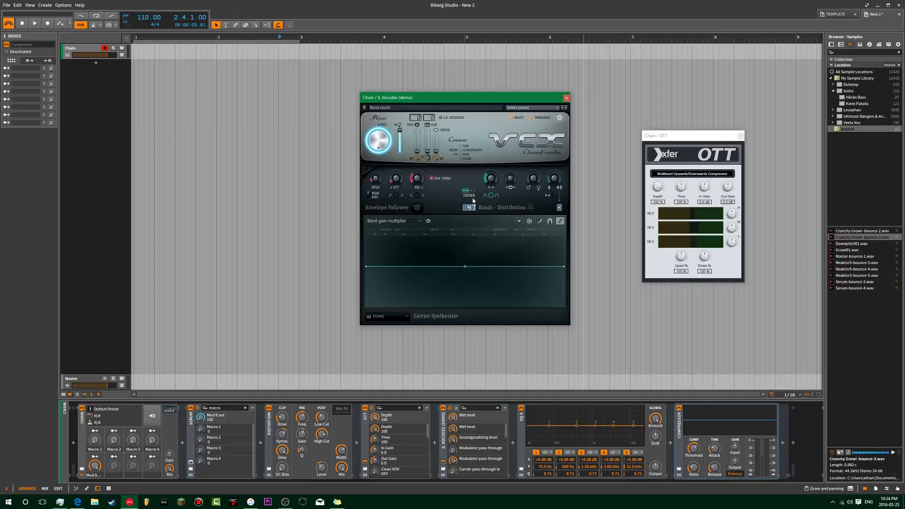
Raise Vocodex's bandwidth, set its band count to 37 and close its window
{"action": "left_click_drag", "start_coordinate": [491, 179], "coordinate": [554, 154]}
{"action": "left_click_drag", "start_coordinate": [558, 208], "coordinate": [559, 203]}
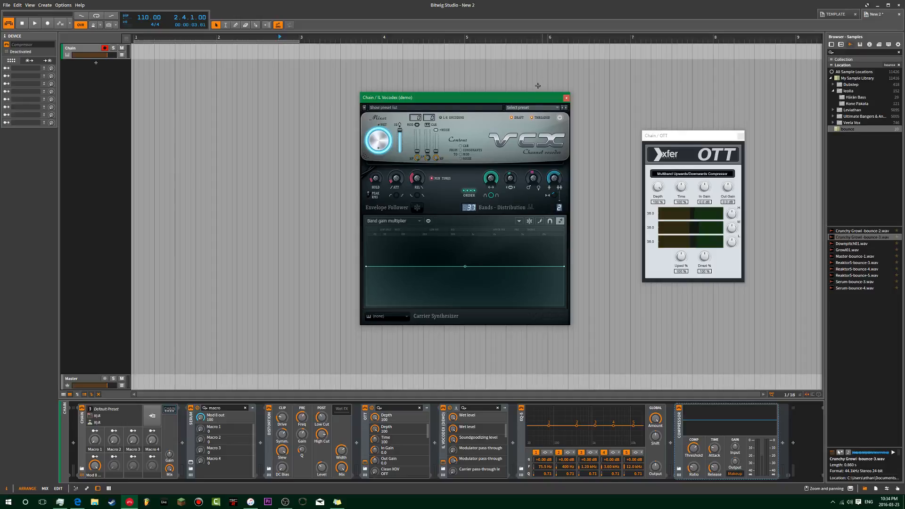
{"action": "left_click_drag", "start_coordinate": [528, 97], "coordinate": [427, 90]}
{"action": "left_click", "coordinate": [466, 90]}
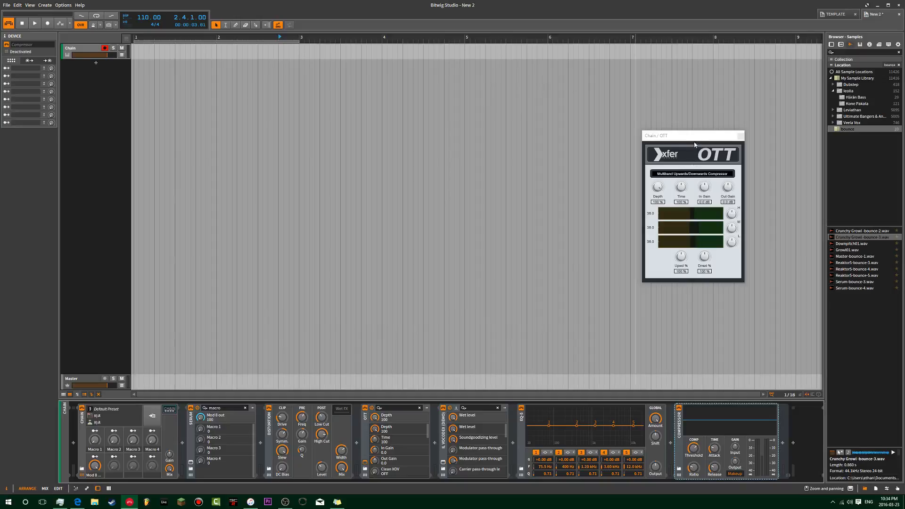
Set OTT's Depth to 62 %
{"action": "left_click_drag", "start_coordinate": [684, 136], "coordinate": [442, 146]}
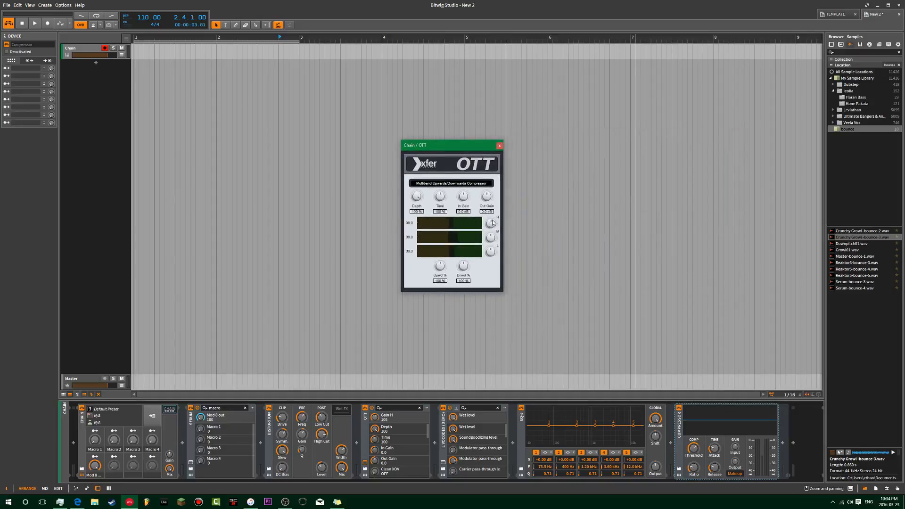
{"action": "left_click_drag", "start_coordinate": [419, 199], "coordinate": [409, 215]}
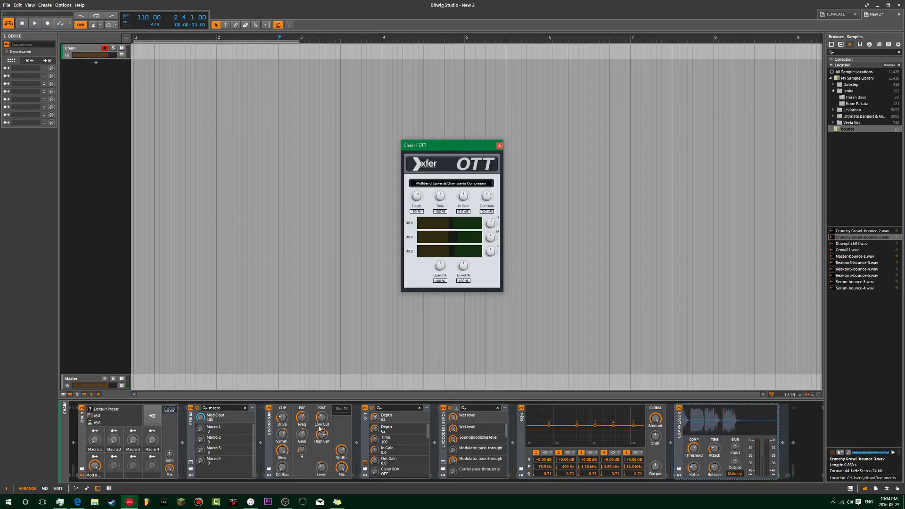
Raise the Distortion's post High Cut and pre Freq, and lower its Width
{"action": "left_click_drag", "start_coordinate": [320, 433], "coordinate": [320, 398]}
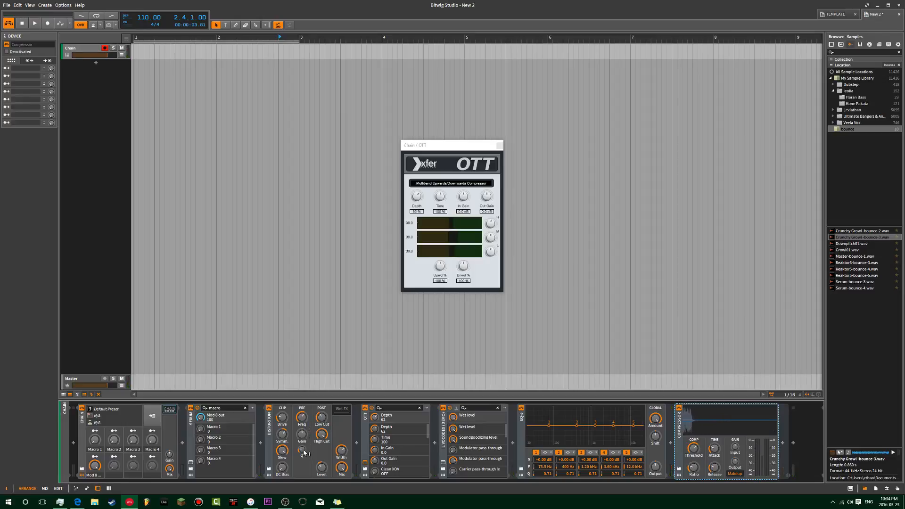
{"action": "left_click_drag", "start_coordinate": [303, 418], "coordinate": [303, 394]}
{"action": "left_click_drag", "start_coordinate": [343, 451], "coordinate": [343, 467]}
Compare the Distortion bypassed and active, and raise its Drive to about 3.7 dB
{"action": "left_click", "coordinate": [269, 409]}
{"action": "left_click", "coordinate": [268, 409]}
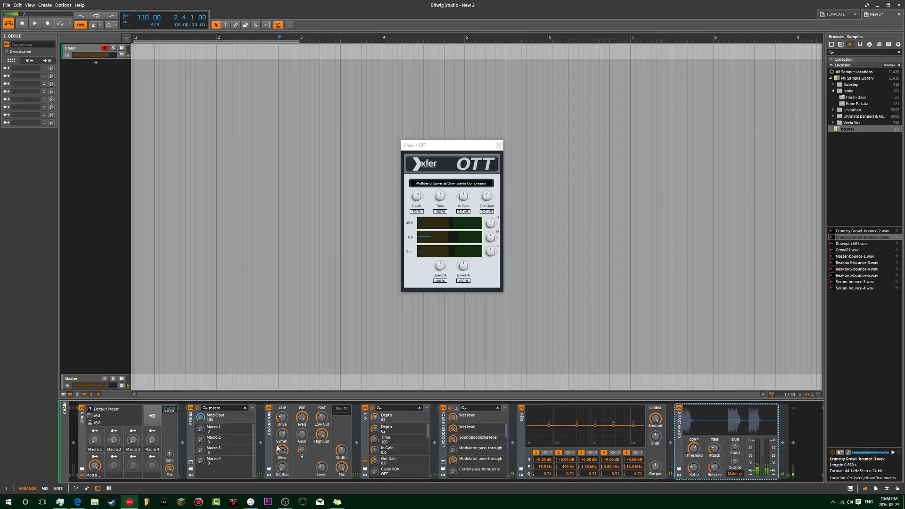
{"action": "left_click_drag", "start_coordinate": [282, 418], "coordinate": [282, 386]}
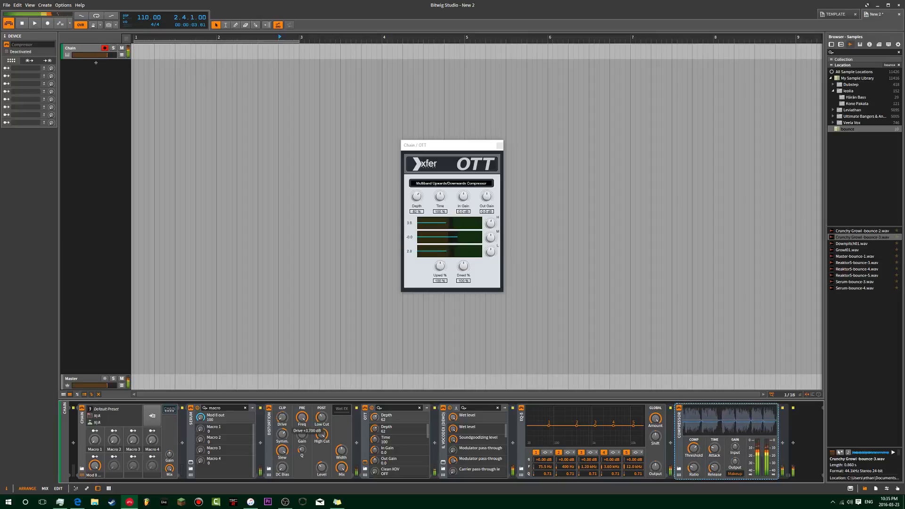
{"action": "left_click_drag", "start_coordinate": [282, 417], "coordinate": [282, 418]}
{"action": "left_click", "coordinate": [365, 408]}
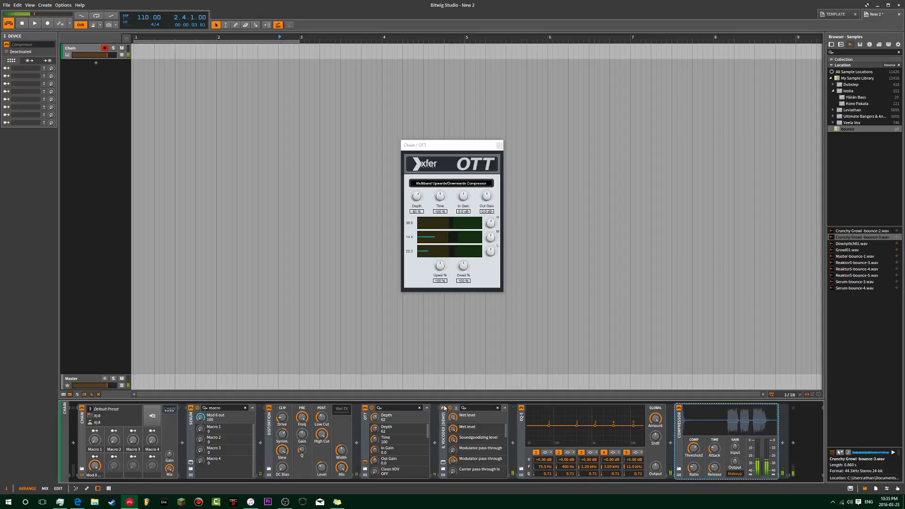
Open Vocodex, lower its filter order to 1 and its modulator unison order, and raise the modulator pitch shift
{"action": "left_click", "coordinate": [443, 470]}
{"action": "left_click", "coordinate": [363, 183]}
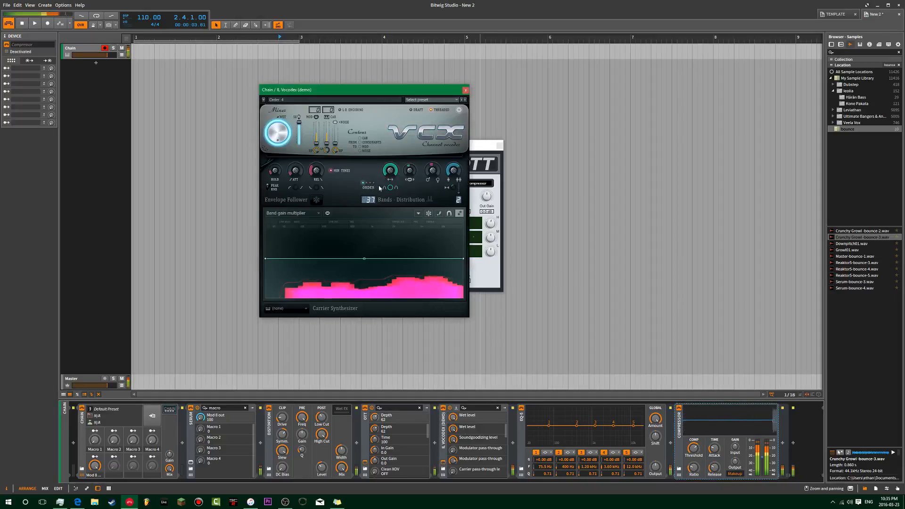
{"action": "left_click_drag", "start_coordinate": [458, 198], "coordinate": [459, 204]}
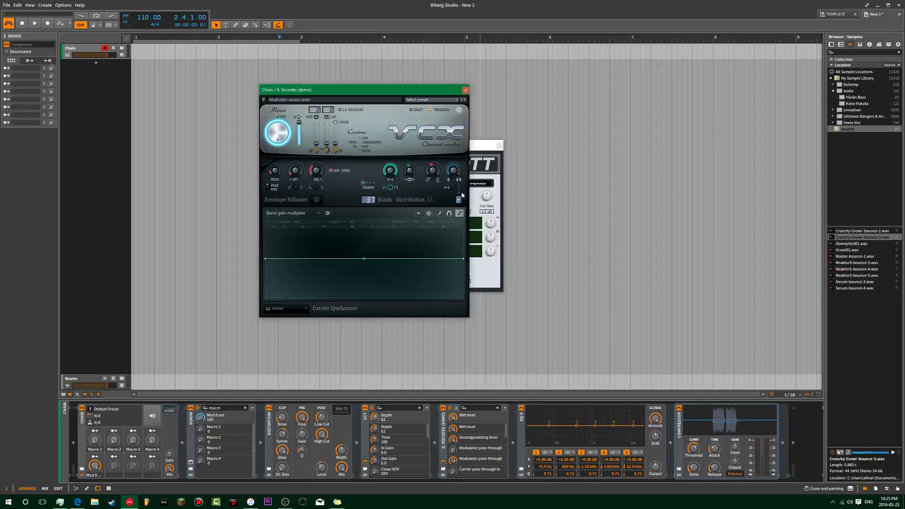
{"action": "left_click_drag", "start_coordinate": [409, 171], "coordinate": [432, 158]}
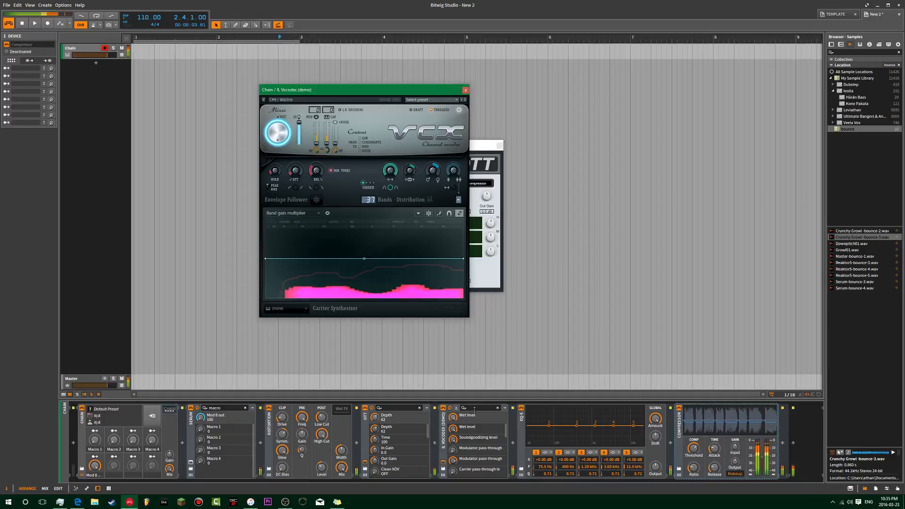
Pull the EQ-5's second band down to about -11.5 dB at 111 Hz
{"action": "left_click", "coordinate": [443, 413]}
{"action": "left_click_drag", "start_coordinate": [577, 426], "coordinate": [555, 435]}
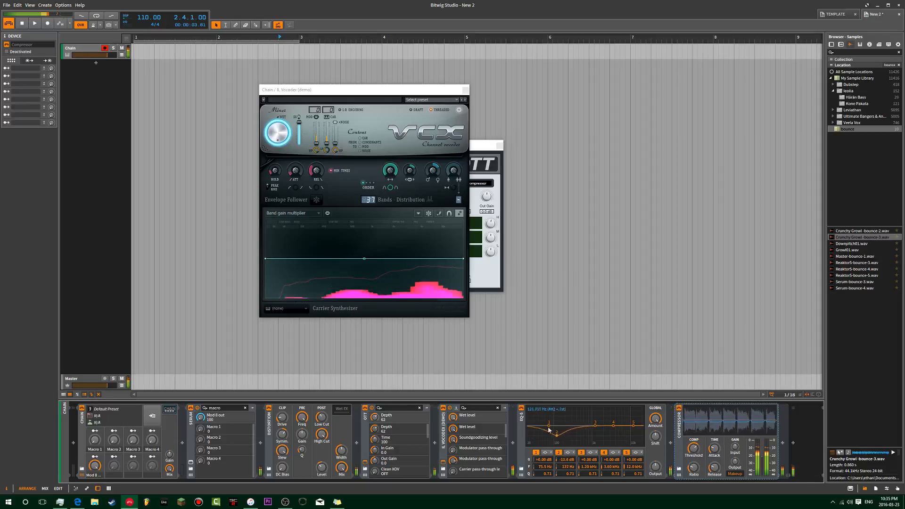
Add two points to Vocodex's band gain multiplier curve, with a slight dip in the lows and a slight boost in the highs
{"action": "right_click", "coordinate": [313, 259]}
{"action": "right_click", "coordinate": [452, 255]}
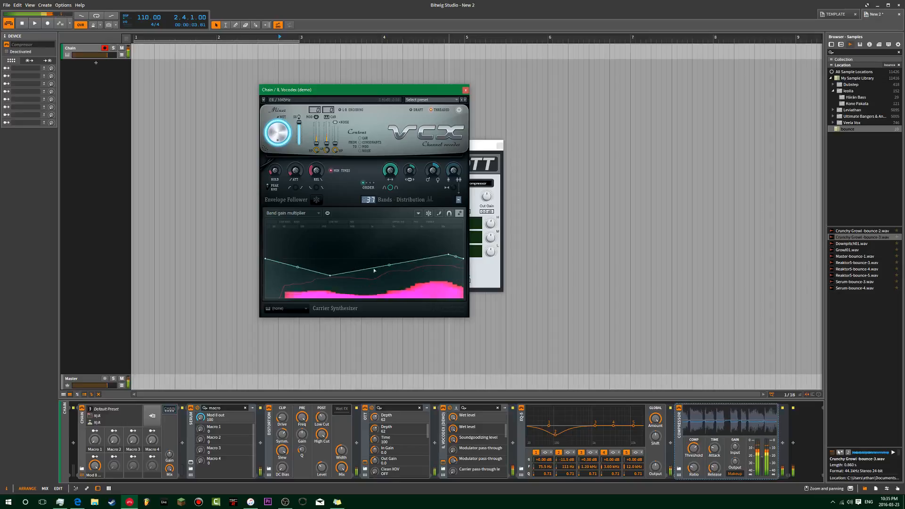
{"action": "left_click_drag", "start_coordinate": [452, 255], "coordinate": [432, 255]}
{"action": "left_click_drag", "start_coordinate": [330, 275], "coordinate": [330, 267]}
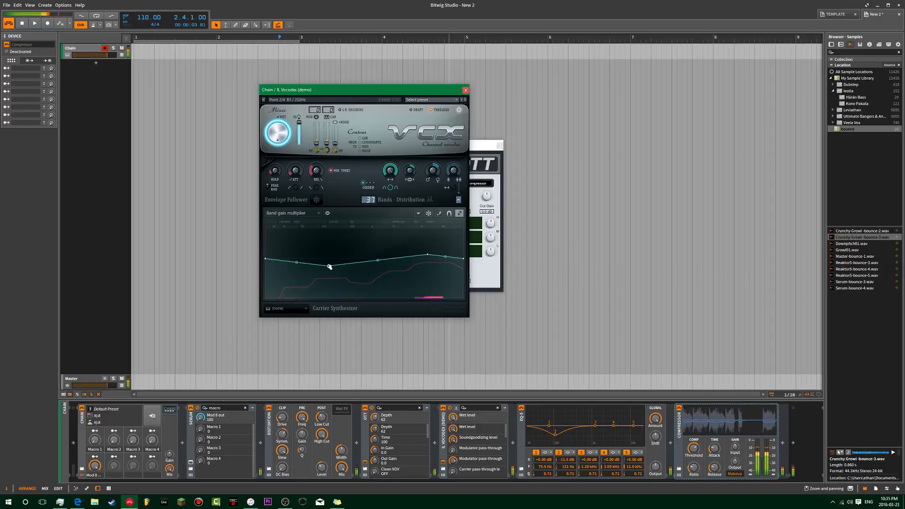
Set the EQ-5's band 2 to about -6.2 dB at 152 Hz with Q 0.89, and band 5 to about +2.5 dB at 8.65 kHz
{"action": "left_click", "coordinate": [556, 435]}
{"action": "scroll", "coordinate": [555, 436], "scroll_direction": "up", "scroll_amount": 2}
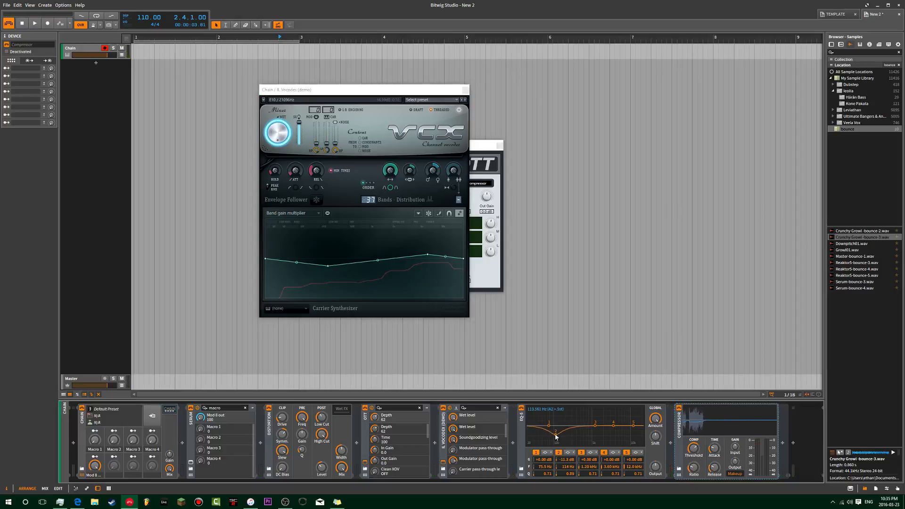
{"action": "left_click_drag", "start_coordinate": [555, 437], "coordinate": [560, 430]}
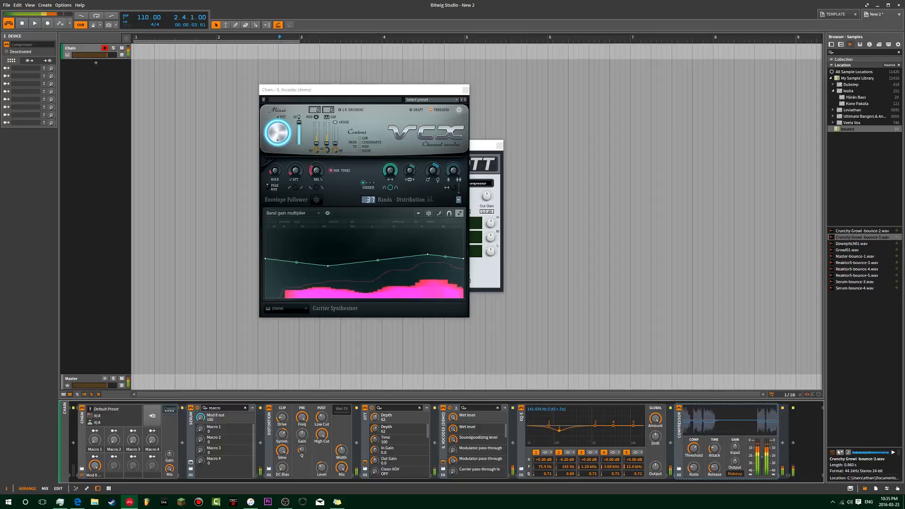
{"action": "mouse_move", "coordinate": [551, 466]}
{"action": "left_mouse_down"}
{"action": "mouse_move", "coordinate": [566, 453]}
{"action": "mouse_move", "coordinate": [567, 473]}
{"action": "left_mouse_up"}
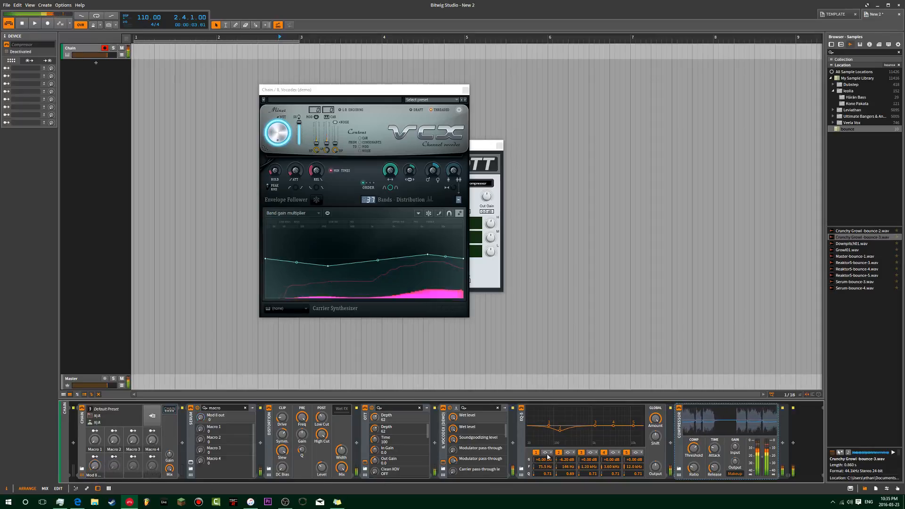
{"action": "mouse_move", "coordinate": [568, 467]}
{"action": "left_mouse_down"}
{"action": "mouse_move", "coordinate": [568, 454]}
{"action": "mouse_move", "coordinate": [568, 483]}
{"action": "mouse_move", "coordinate": [568, 472]}
{"action": "left_mouse_up"}
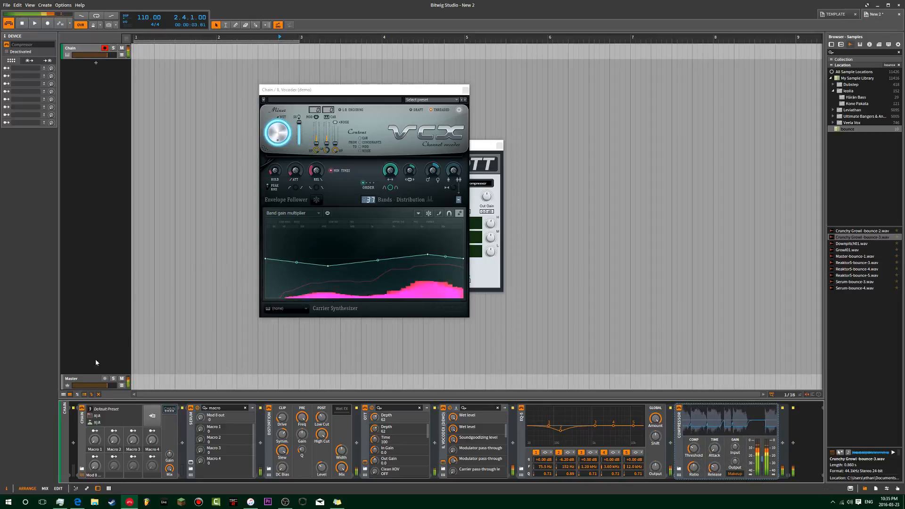
{"action": "left_click_drag", "start_coordinate": [633, 426], "coordinate": [628, 424]}
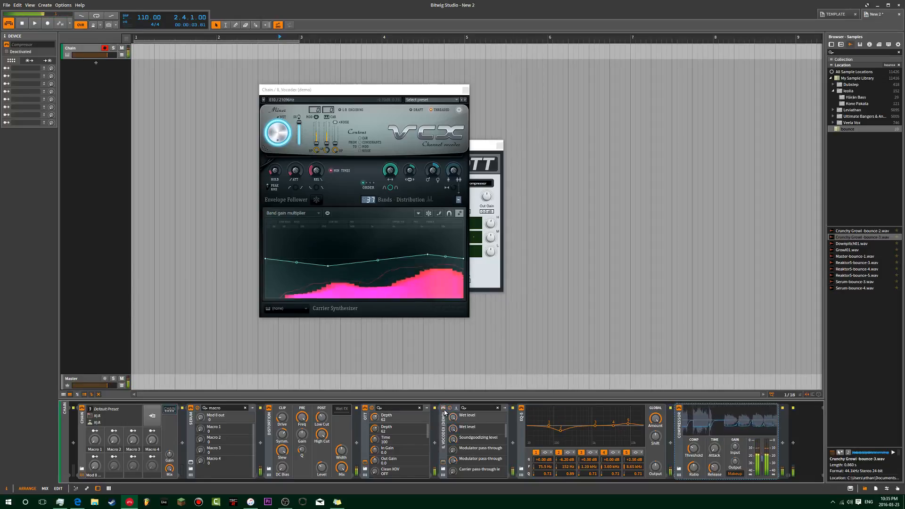
Try other filter orders in Vocodex and compare the sound with the Distortion bypassed and active
{"action": "left_click", "coordinate": [375, 183]}
{"action": "left_click", "coordinate": [367, 184]}
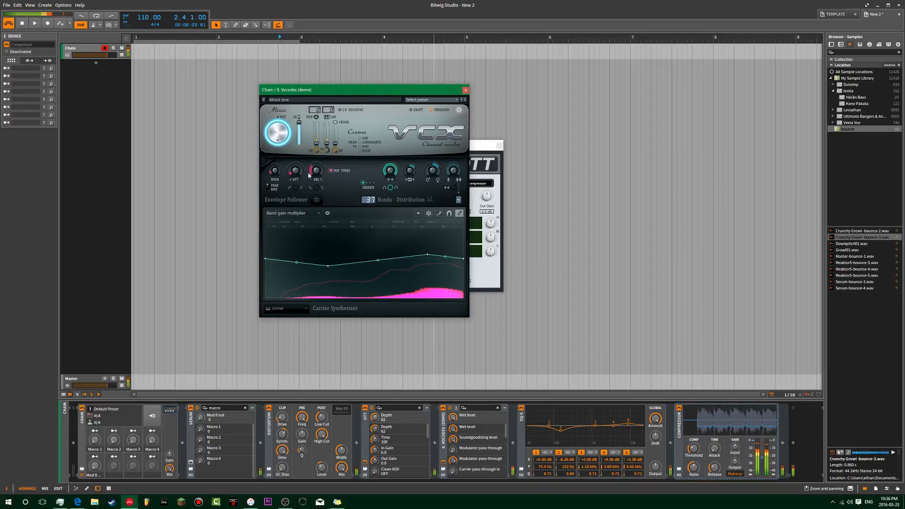
{"action": "left_click", "coordinate": [269, 409]}
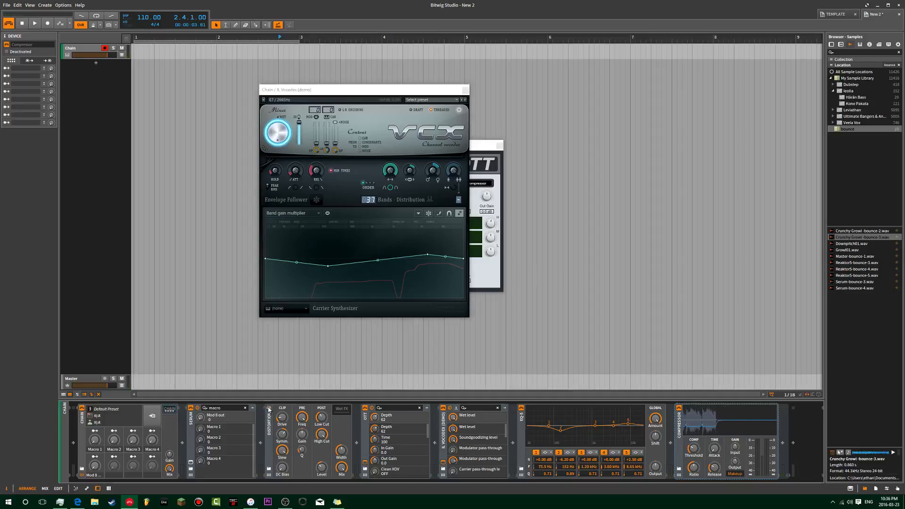
{"action": "left_click", "coordinate": [268, 409]}
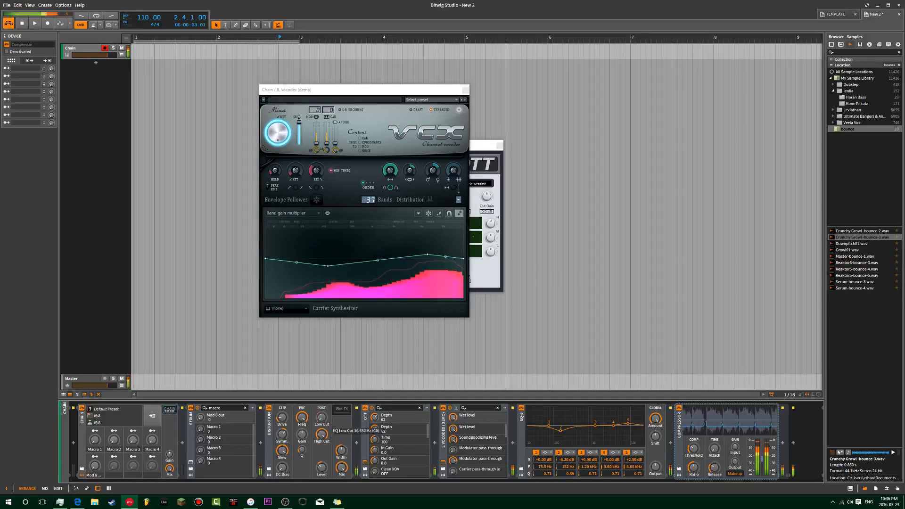
{"action": "mouse_move", "coordinate": [323, 421]}
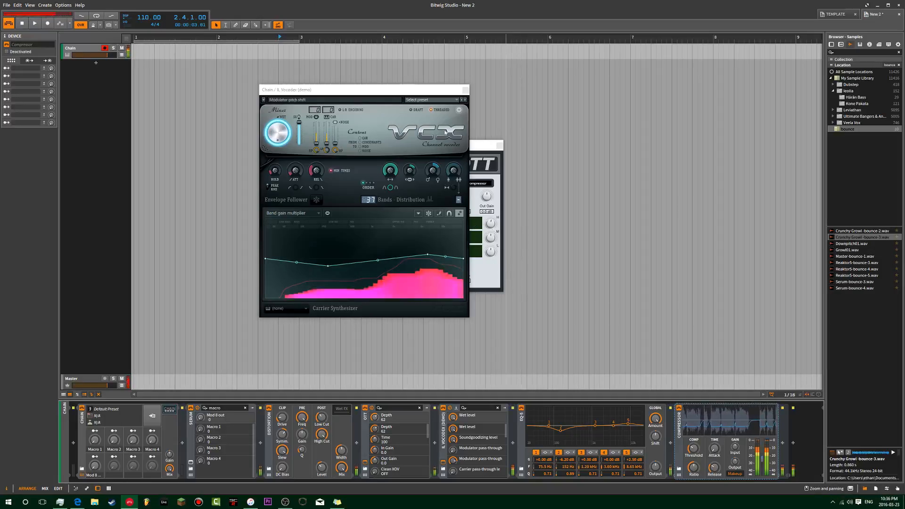
With Vocodex bypassed for the adjustment, raise the Distortion's Drive and set OTT's Depth to 100 %
{"action": "left_click", "coordinate": [443, 408]}
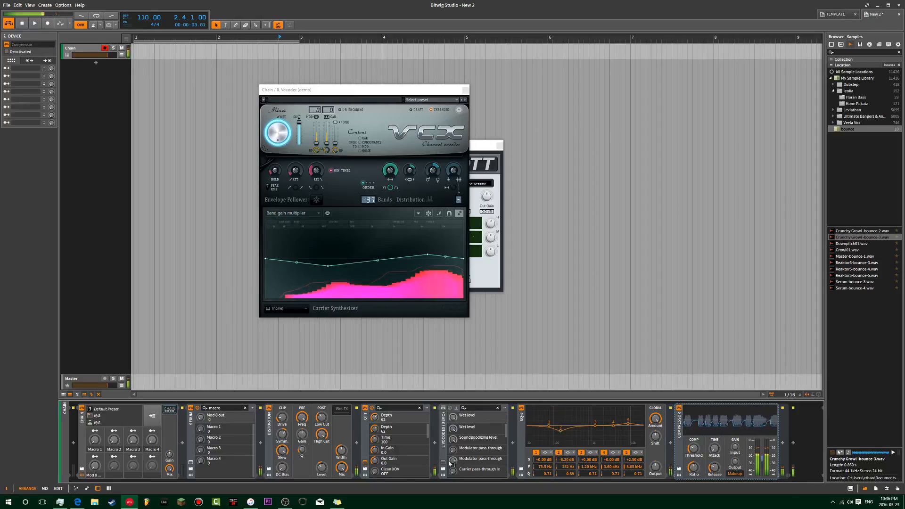
{"action": "mouse_move", "coordinate": [282, 418]}
{"action": "left_mouse_down"}
{"action": "mouse_move", "coordinate": [282, 399]}
{"action": "mouse_move", "coordinate": [286, 411]}
{"action": "left_mouse_up"}
{"action": "left_click", "coordinate": [493, 156]}
{"action": "left_click_drag", "start_coordinate": [417, 197], "coordinate": [416, 136]}
{"action": "left_click", "coordinate": [400, 134]}
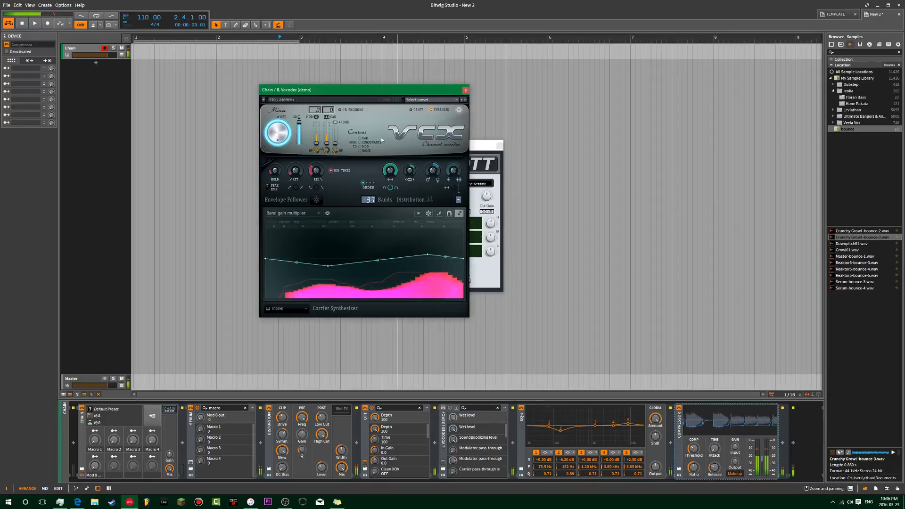
{"action": "left_click", "coordinate": [450, 410]}
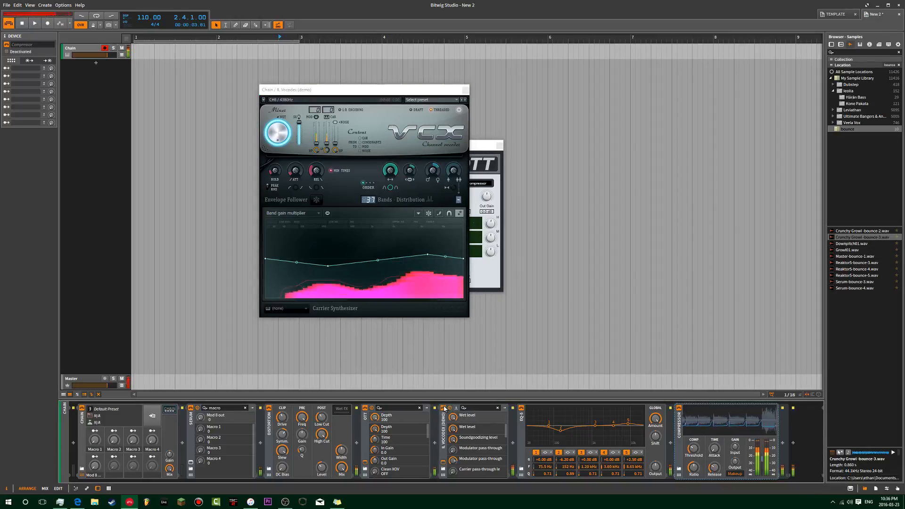
Try lowering OTT's Depth to about 2 % and undo the change
{"action": "left_click", "coordinate": [492, 142]}
{"action": "left_click_drag", "start_coordinate": [416, 196], "coordinate": [410, 259]}
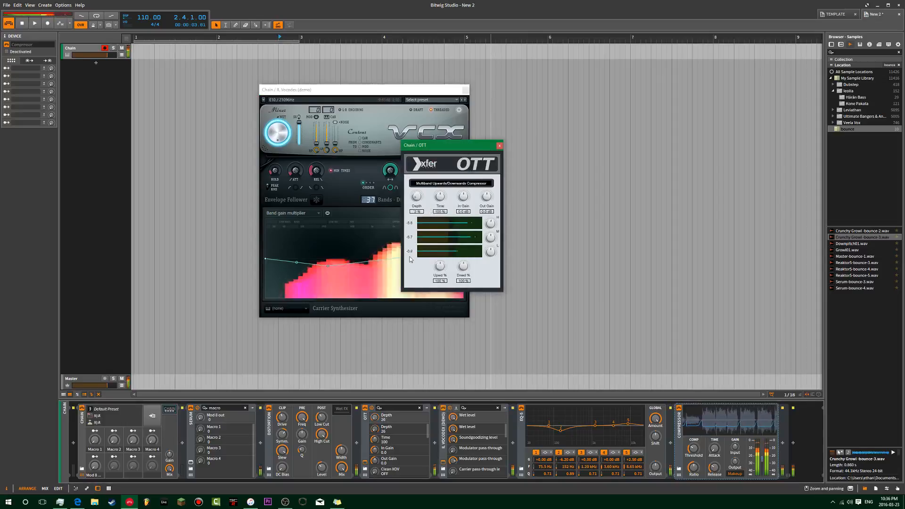
{"action": "key", "text": "ctrl+z"}
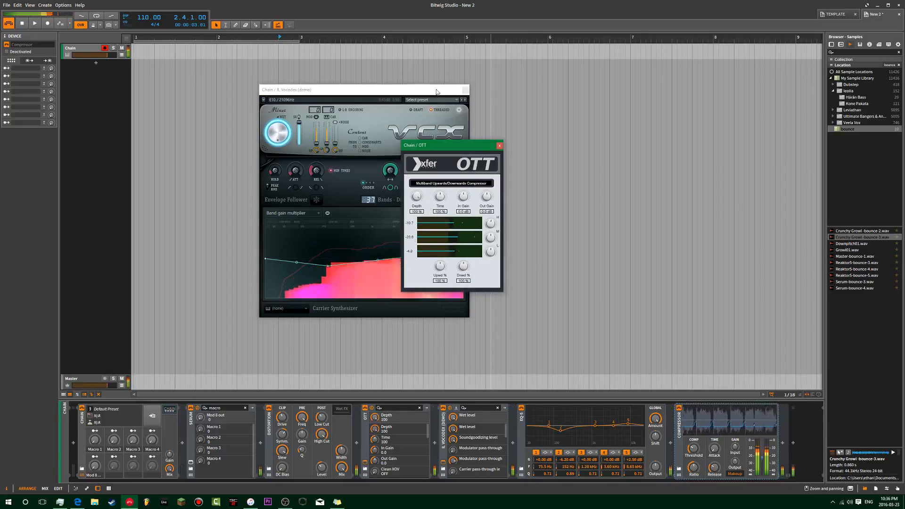
Close the OTT window, raise Vocodex's modulator pass-through, lower its wet level and set its filter order to 4
{"action": "left_click", "coordinate": [499, 146]}
{"action": "left_click_drag", "start_coordinate": [317, 150], "coordinate": [278, 160]}
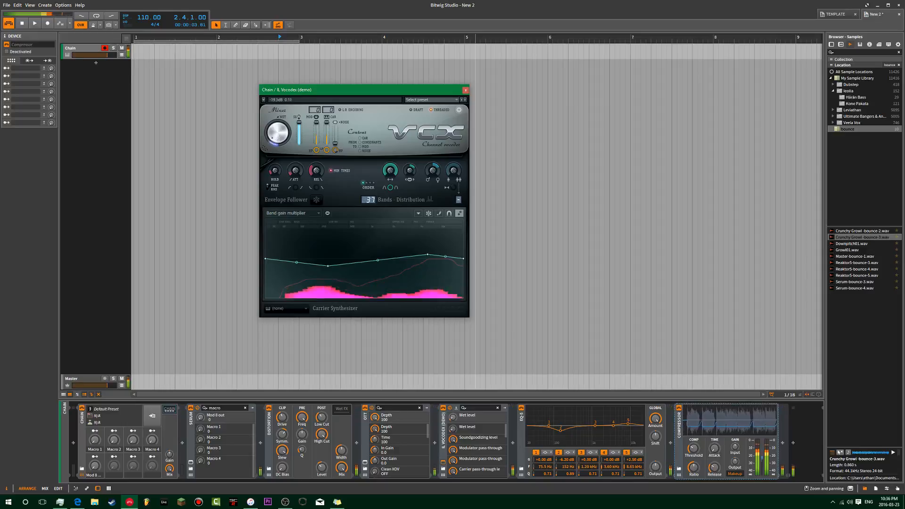
{"action": "left_click", "coordinate": [373, 183]}
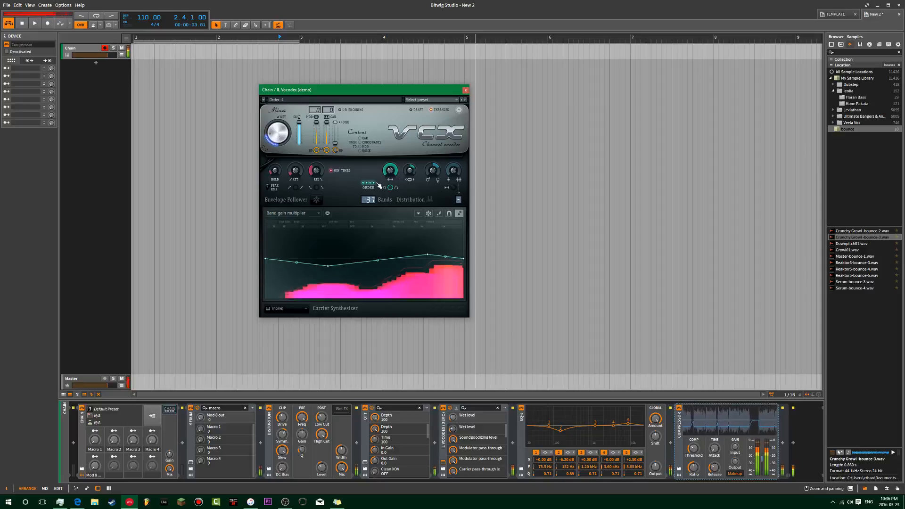
{"action": "left_click_drag", "start_coordinate": [279, 137], "coordinate": [279, 144]}
Lower Vocodex's modulator pitch shift and set its modulator unison order to 2
{"action": "left_click_drag", "start_coordinate": [432, 170], "coordinate": [409, 180]}
{"action": "left_click_drag", "start_coordinate": [459, 200], "coordinate": [455, 184]}
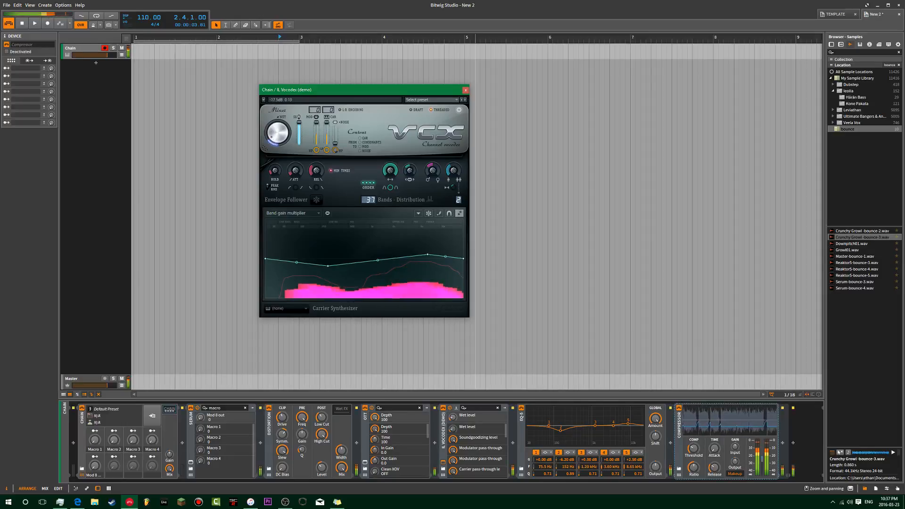
{"action": "left_click", "coordinate": [443, 411]}
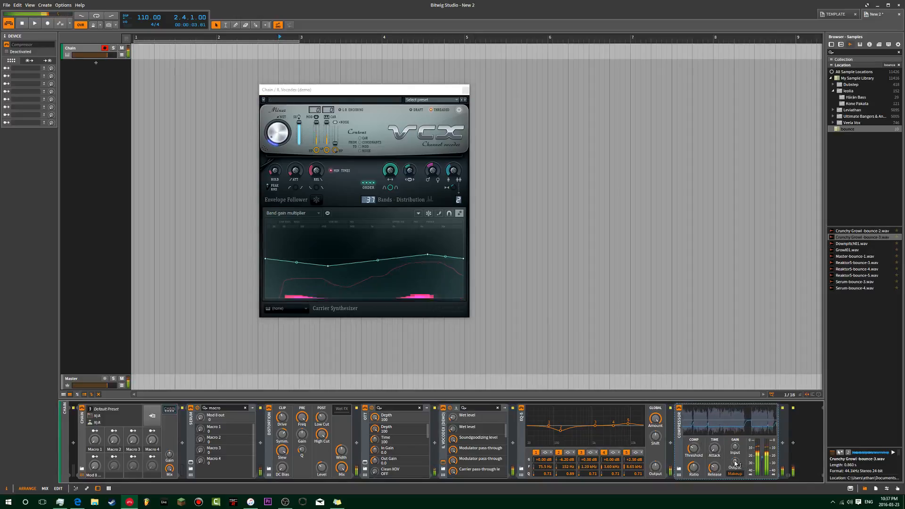
Select the Chain track, sweep the Mod 8 out macro to 100 % and back to zero, and raise Macro 2 to 100
{"action": "left_click", "coordinate": [92, 49]}
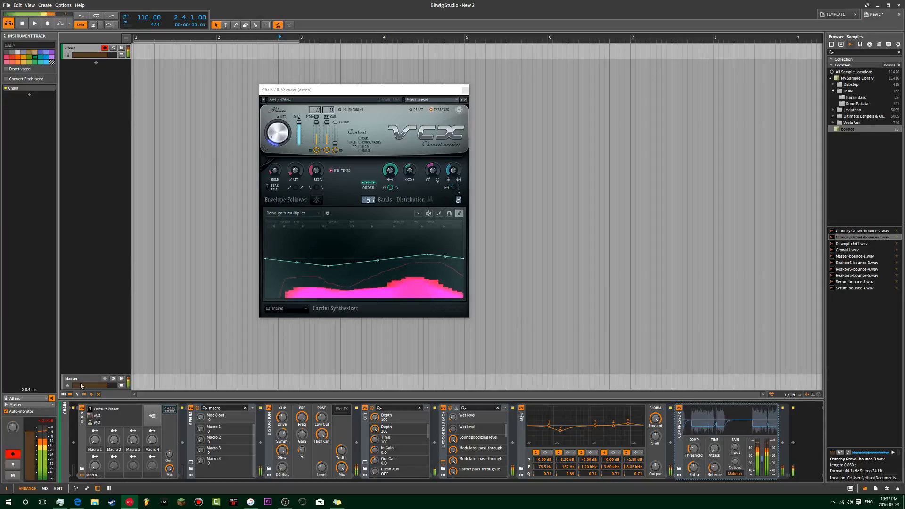
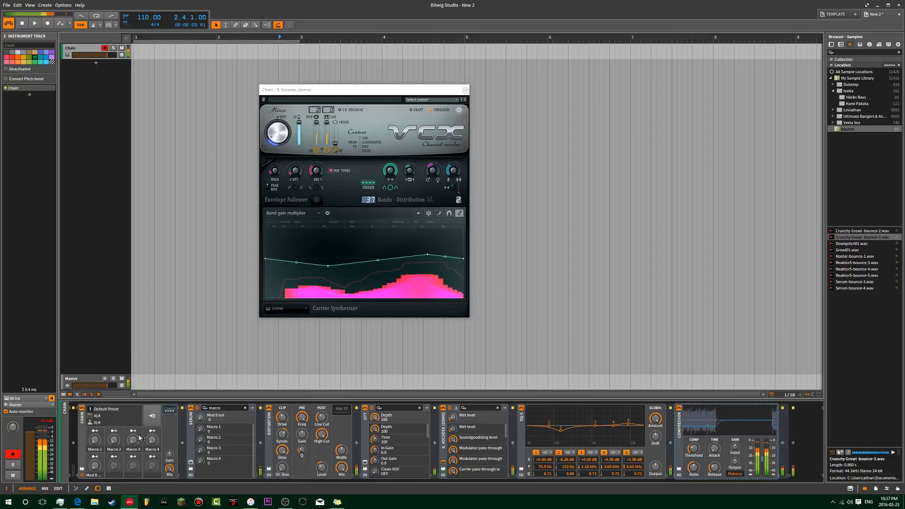
{"action": "left_click_drag", "start_coordinate": [95, 470], "coordinate": [96, 424]}
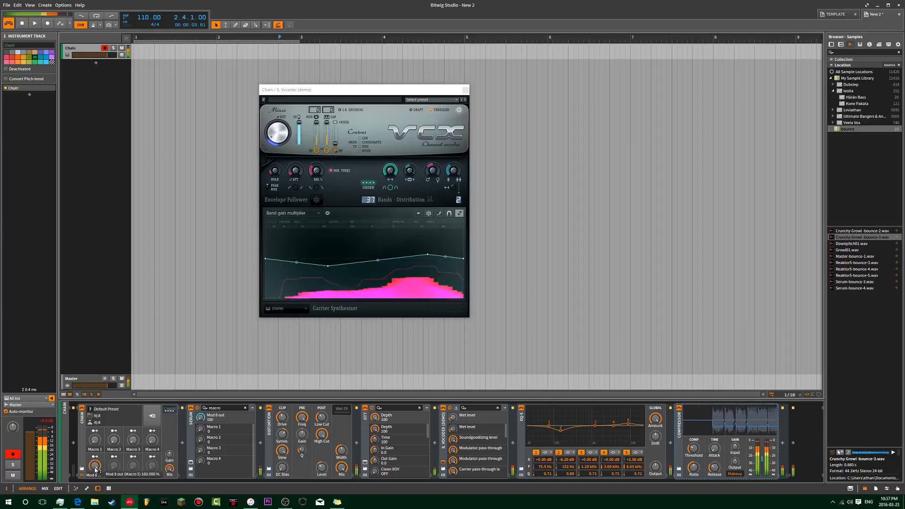
{"action": "left_click_drag", "start_coordinate": [96, 471], "coordinate": [96, 500]}
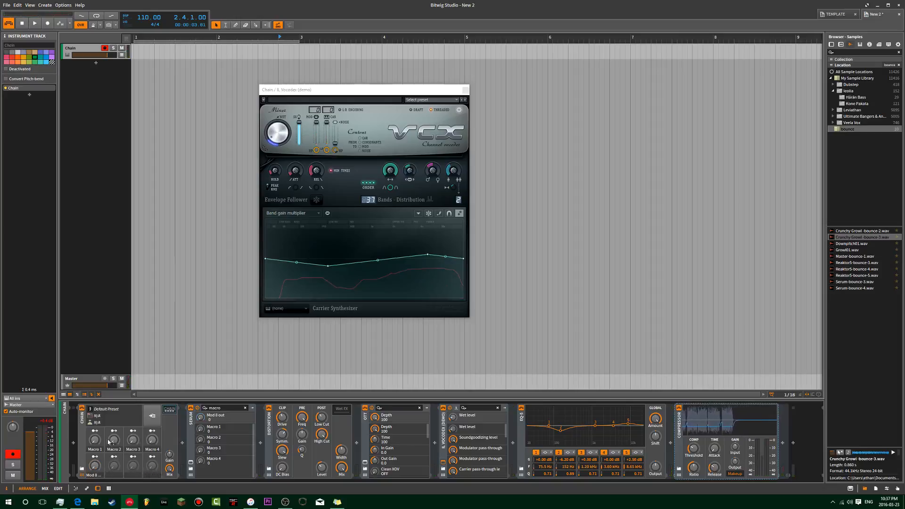
{"action": "left_click_drag", "start_coordinate": [96, 442], "coordinate": [115, 344]}
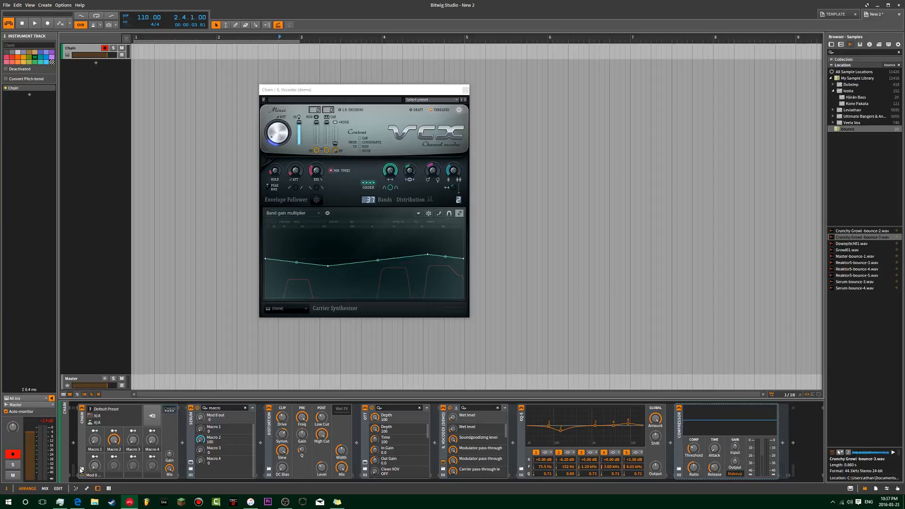
Open the dialog for saving the Chain preset to the library and cancel it
{"action": "left_click", "coordinate": [152, 417]}
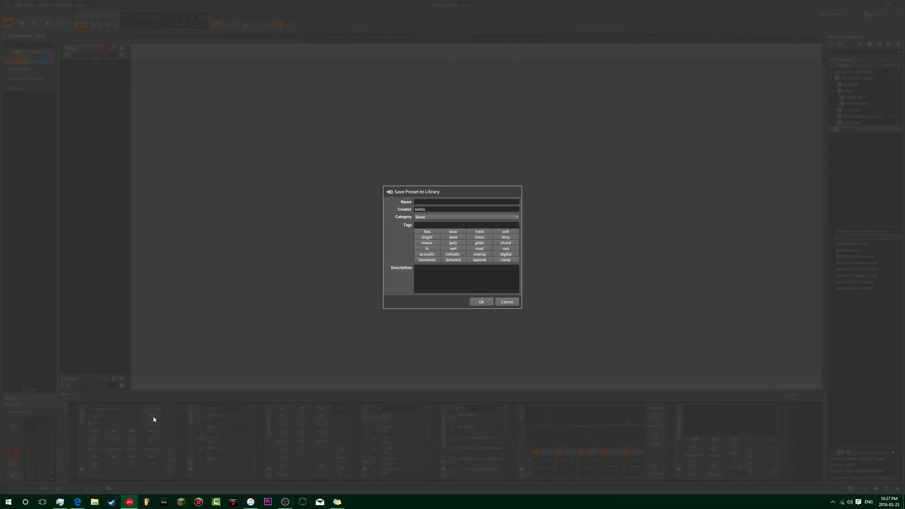
{"action": "left_click", "coordinate": [513, 302]}
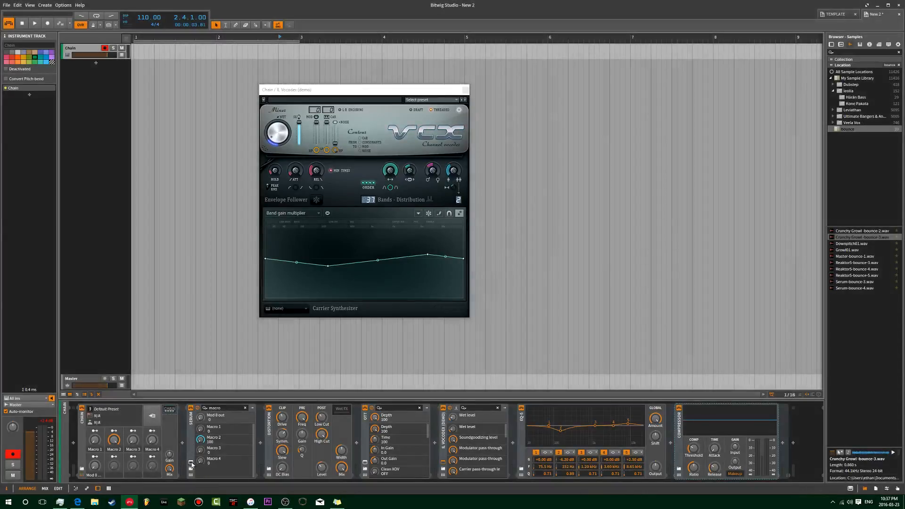
Reset Macro 2 to zero with Serum's window in view, and set Macro 3 to 19 and Macro 4 to 70
{"action": "left_click_drag", "start_coordinate": [302, 54], "coordinate": [555, 63]}
{"action": "double_click", "coordinate": [114, 440]}
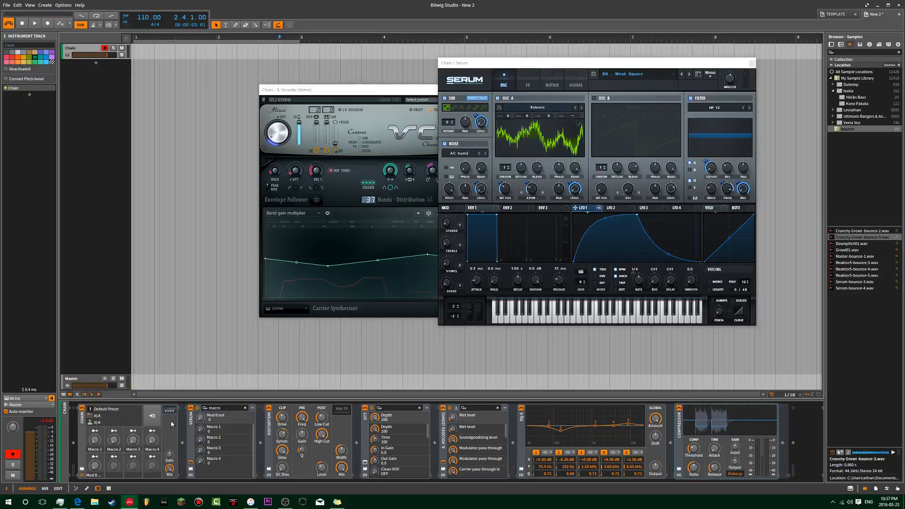
{"action": "left_click_drag", "start_coordinate": [133, 440], "coordinate": [152, 409]}
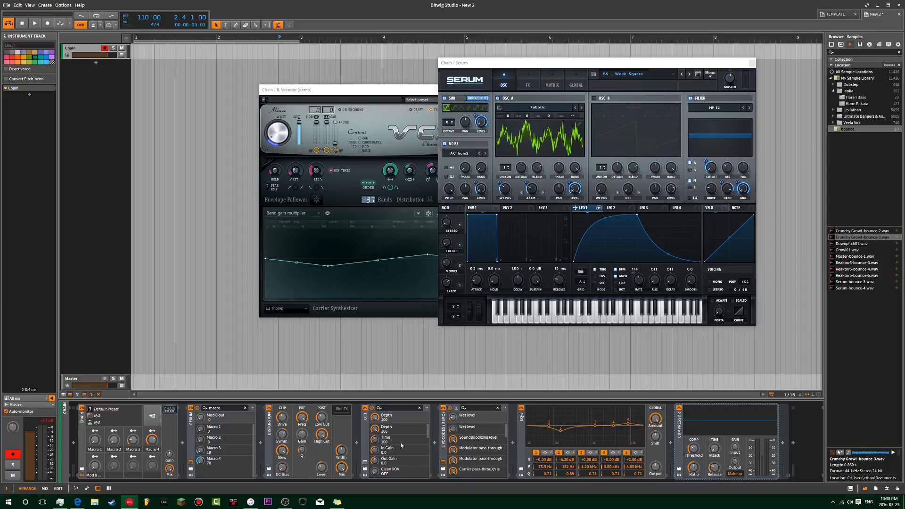
Rename the Chain device's first three macros STEREO, TREBLE and VOWEL
{"action": "double_click", "coordinate": [95, 449]}
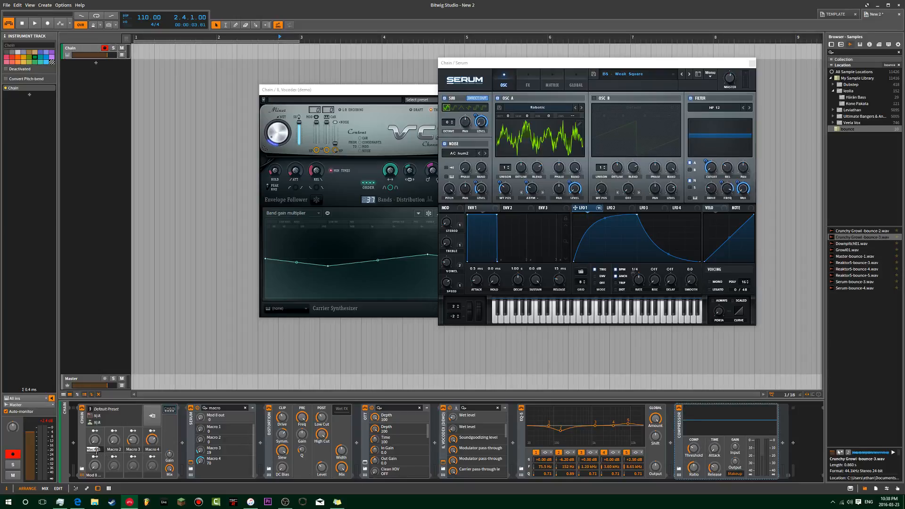
{"action": "left_click", "coordinate": [66, 455]}
{"action": "key", "text": "e"}
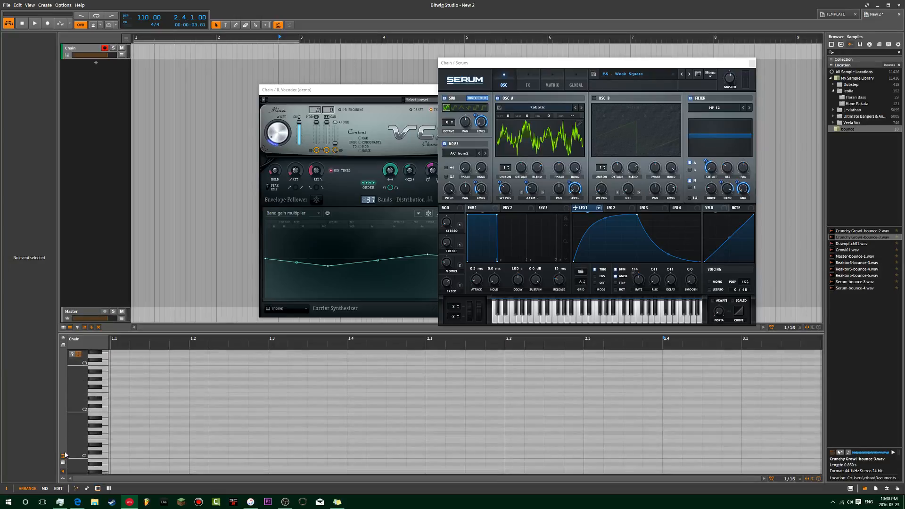
{"action": "key", "text": "d"}
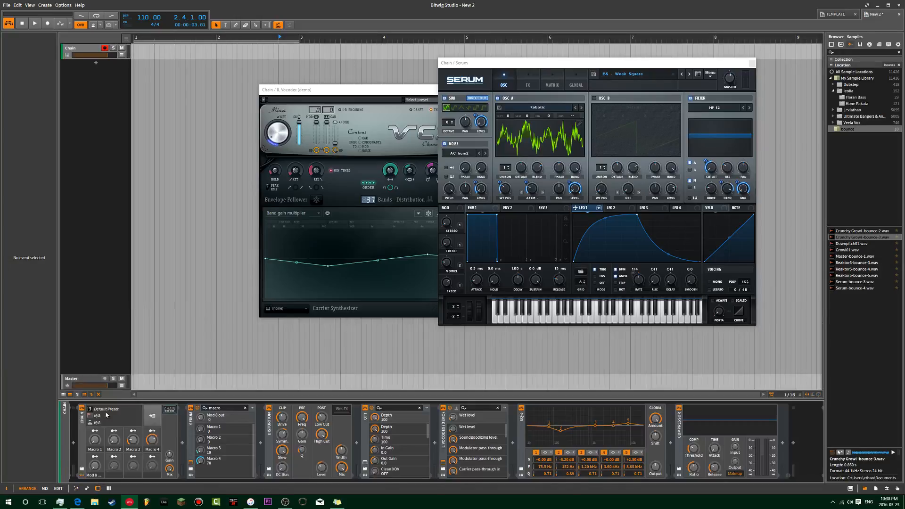
{"action": "double_click", "coordinate": [88, 449]}
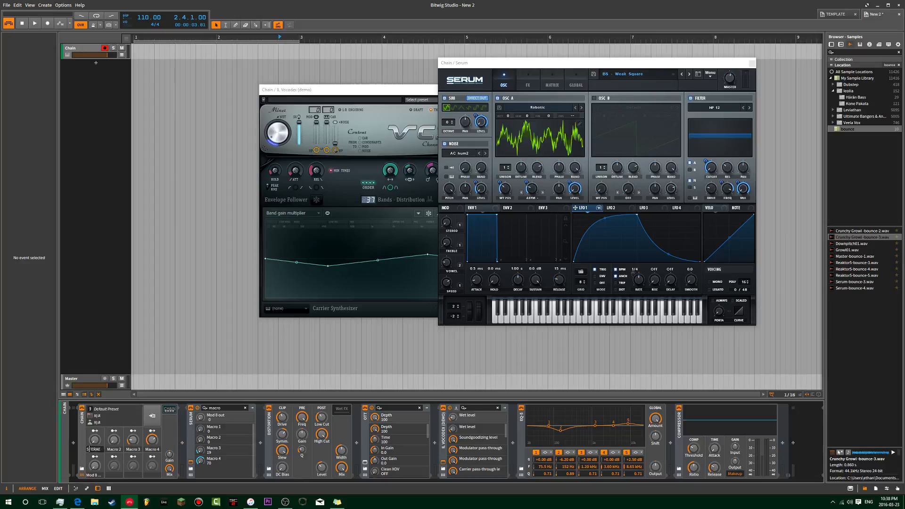
{"action": "key", "text": "Return"}
{"action": "double_click", "coordinate": [108, 449]}
{"action": "double_click", "coordinate": [136, 450]}
{"action": "key", "text": "Return"}
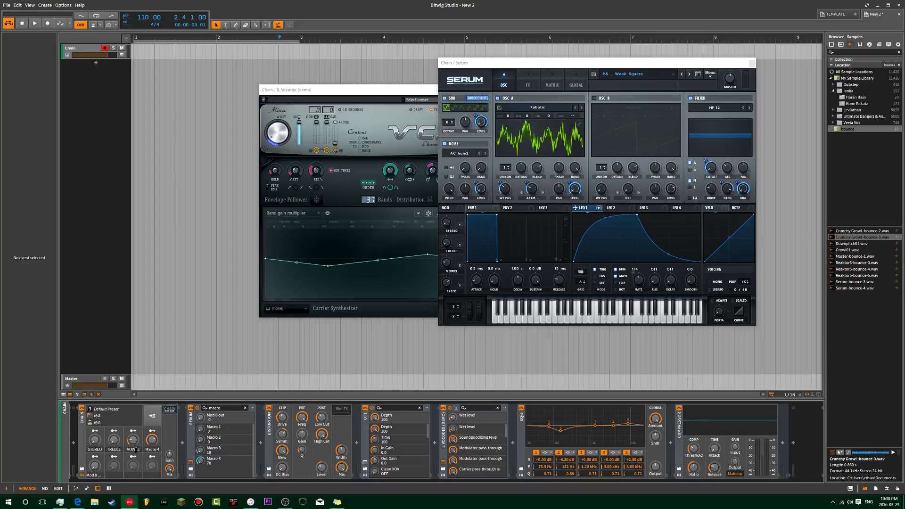
Rename the Chain device's fourth macro SPEED and its fifth macro SUB VOL
{"action": "double_click", "coordinate": [151, 449]}
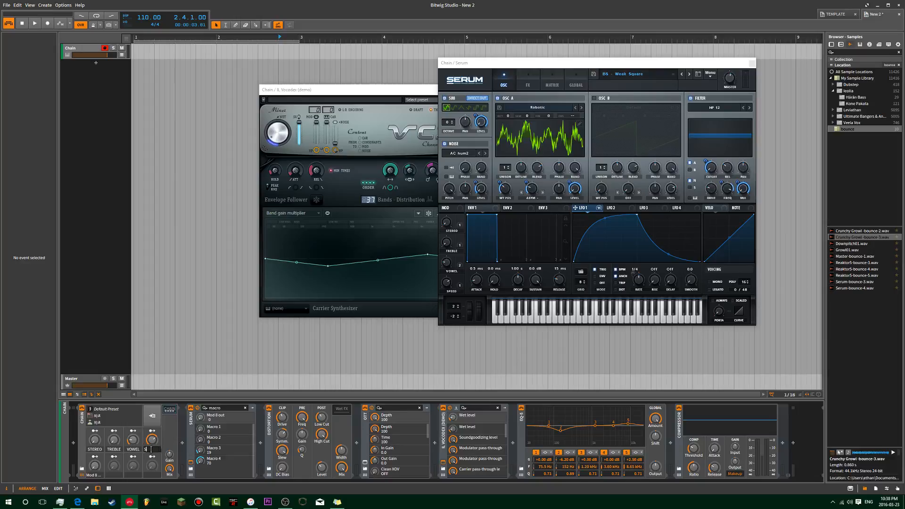
{"action": "key", "text": "Return"}
{"action": "double_click", "coordinate": [88, 475]}
{"action": "type", "text": "SUB VOL"}
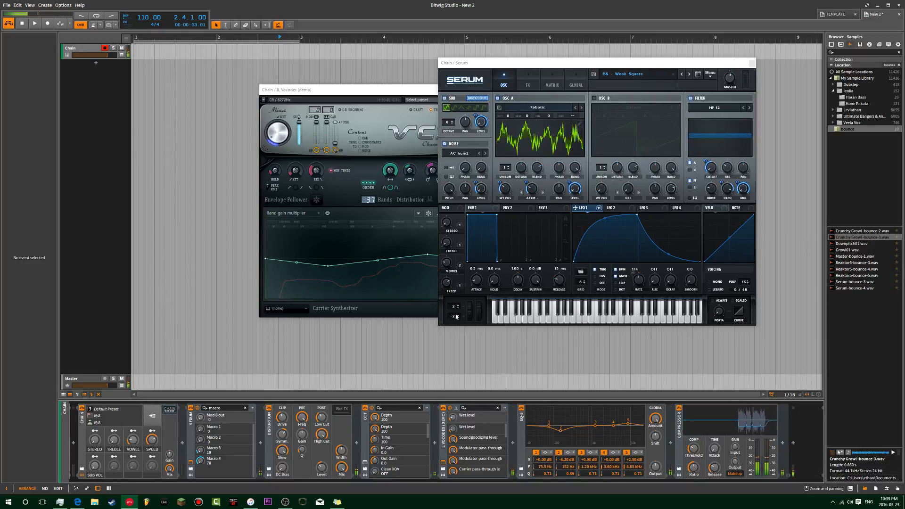
Close the Serum window and reshape EQ-5, keeping band 5 as a high shelf and moving band 3 to 2.90 kHz
{"action": "left_click_drag", "start_coordinate": [622, 63], "coordinate": [537, 62]}
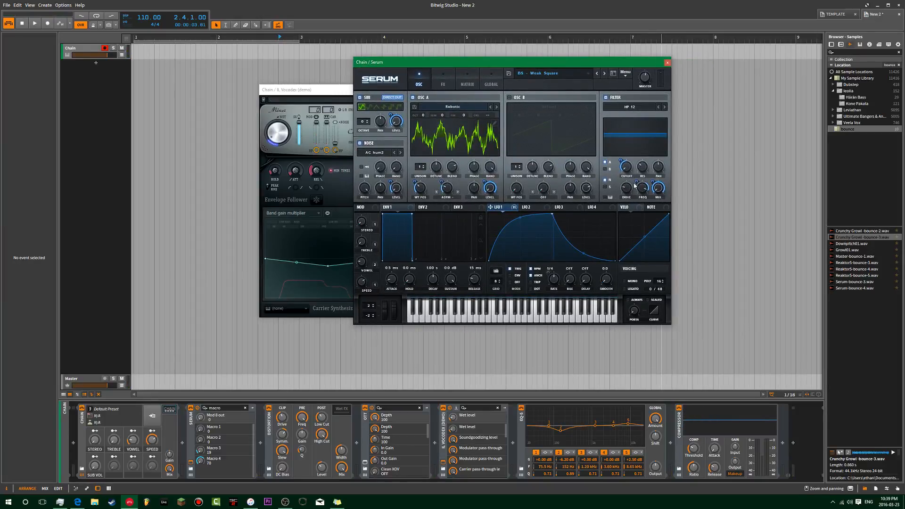
{"action": "left_click", "coordinate": [668, 62]}
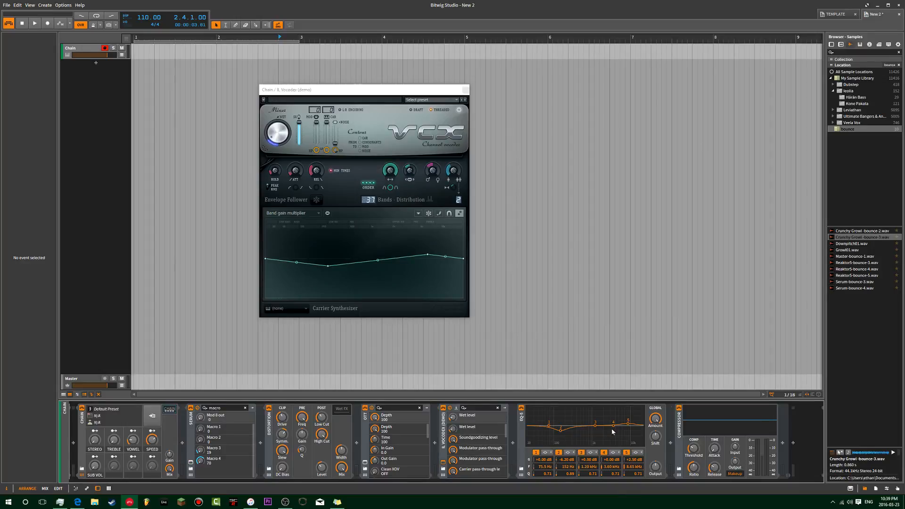
{"action": "left_click", "coordinate": [626, 452]}
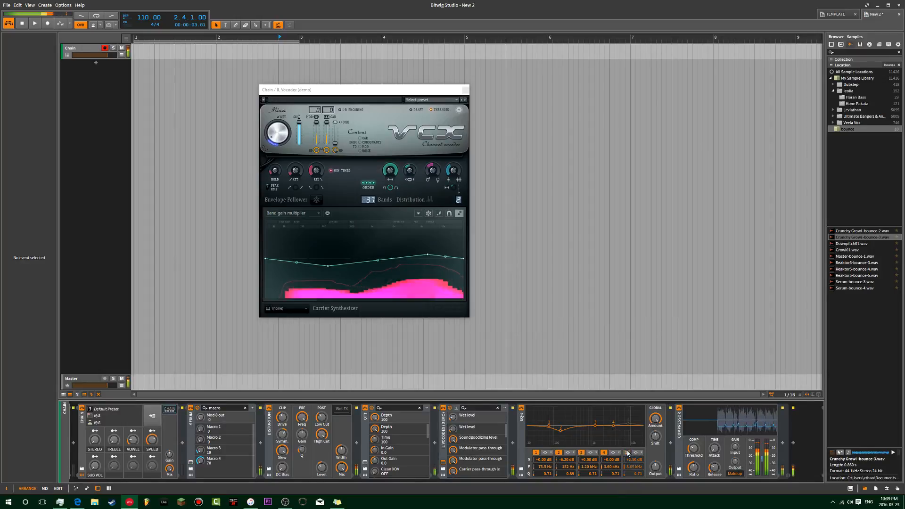
{"action": "left_click", "coordinate": [627, 452]}
{"action": "left_click", "coordinate": [636, 452]}
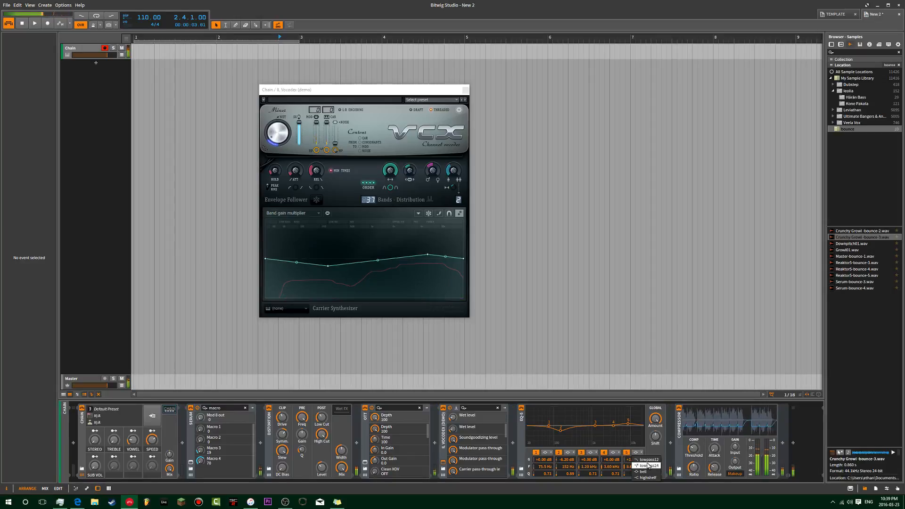
{"action": "left_click", "coordinate": [648, 478]}
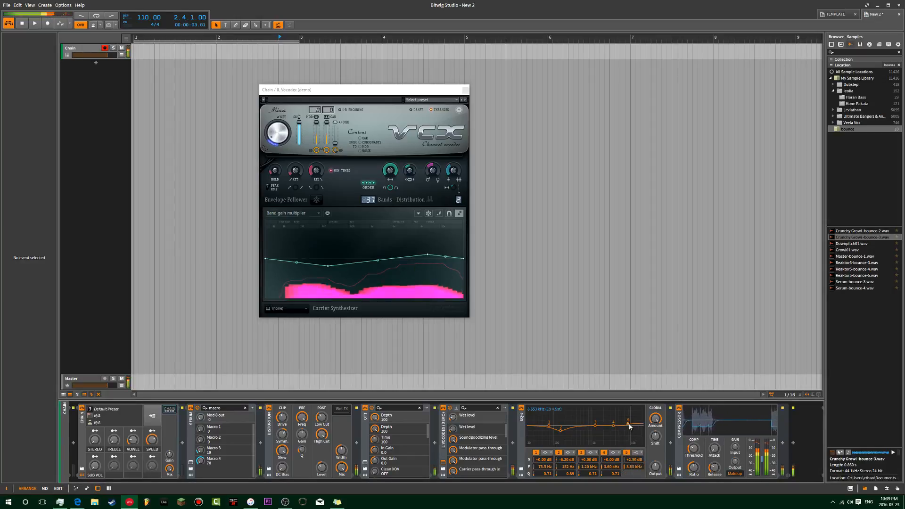
{"action": "mouse_move", "coordinate": [595, 426]}
{"action": "left_mouse_down"}
{"action": "mouse_move", "coordinate": [568, 427]}
{"action": "mouse_move", "coordinate": [611, 427]}
{"action": "left_mouse_up"}
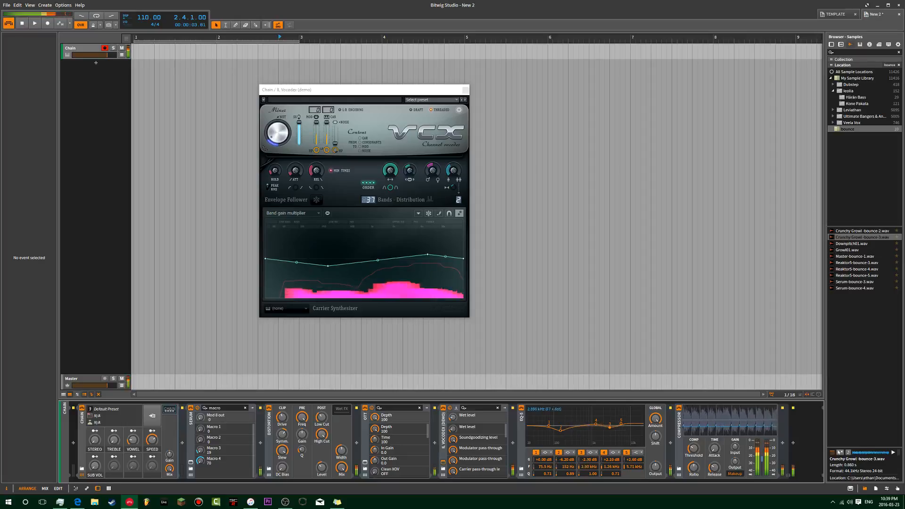
Try a higher Vocodex wet level and lower it again
{"action": "left_click_drag", "start_coordinate": [277, 138], "coordinate": [276, 90]}
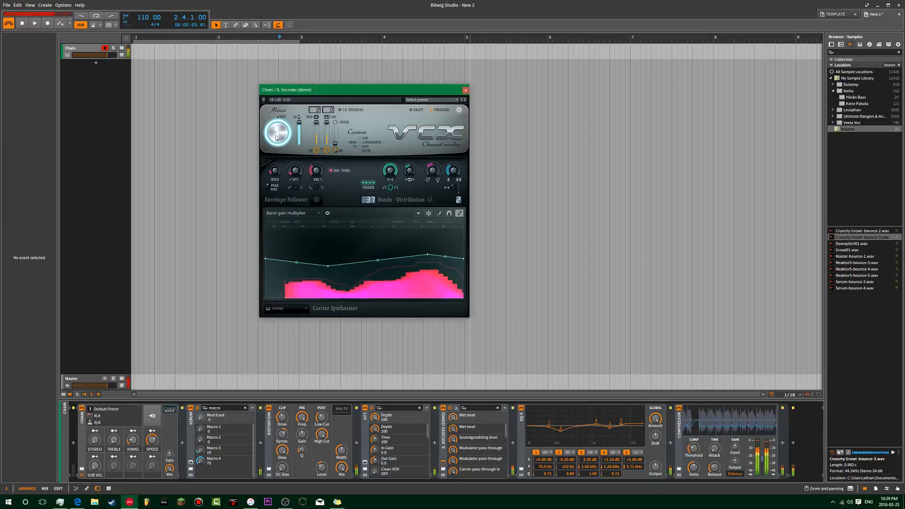
{"action": "left_click_drag", "start_coordinate": [276, 138], "coordinate": [277, 184]}
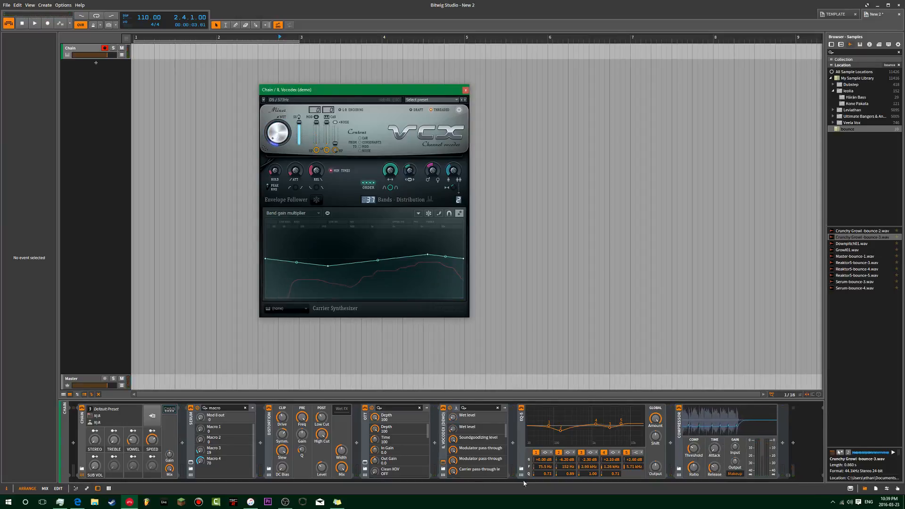
Try a Reverb device between EQ-5 and the Compressor, and remove it from the chain
{"action": "left_click", "coordinate": [604, 423]}
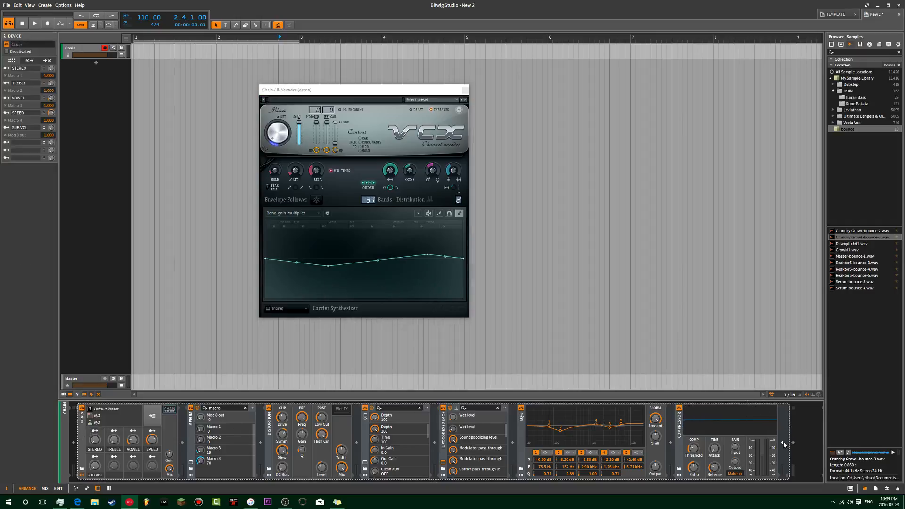
{"action": "left_click", "coordinate": [671, 444]}
{"action": "type", "text": "re"}
{"action": "double_click", "coordinate": [822, 263]}
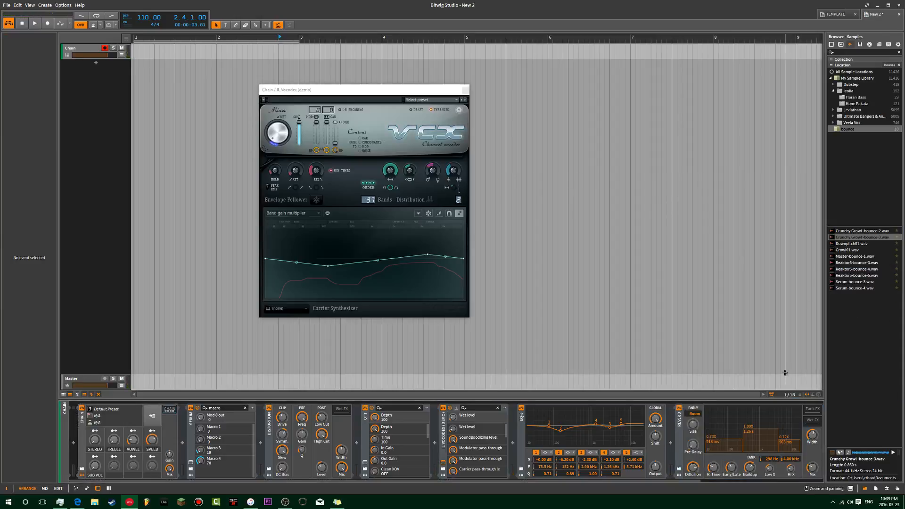
{"action": "scroll", "coordinate": [670, 467], "scroll_direction": "right", "scroll_amount": 3}
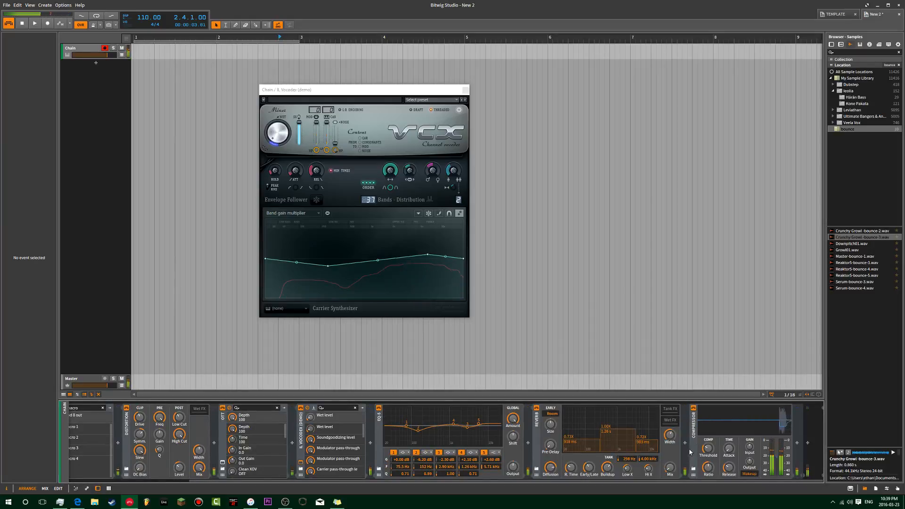
{"action": "left_click", "coordinate": [537, 431]}
{"action": "key", "text": "Delete"}
Save the Chain preset to the library as Weak Square with the category Bass
{"action": "left_click", "coordinate": [154, 416]}
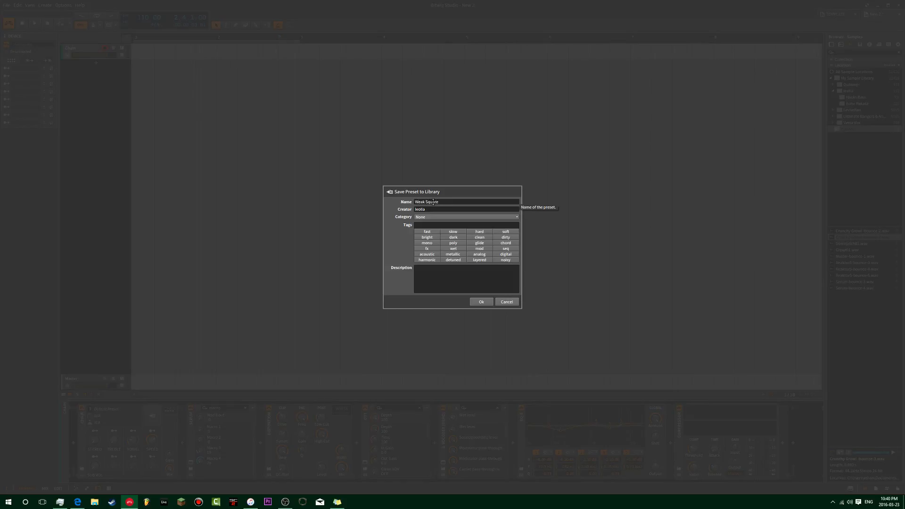
{"action": "left_click", "coordinate": [445, 217]}
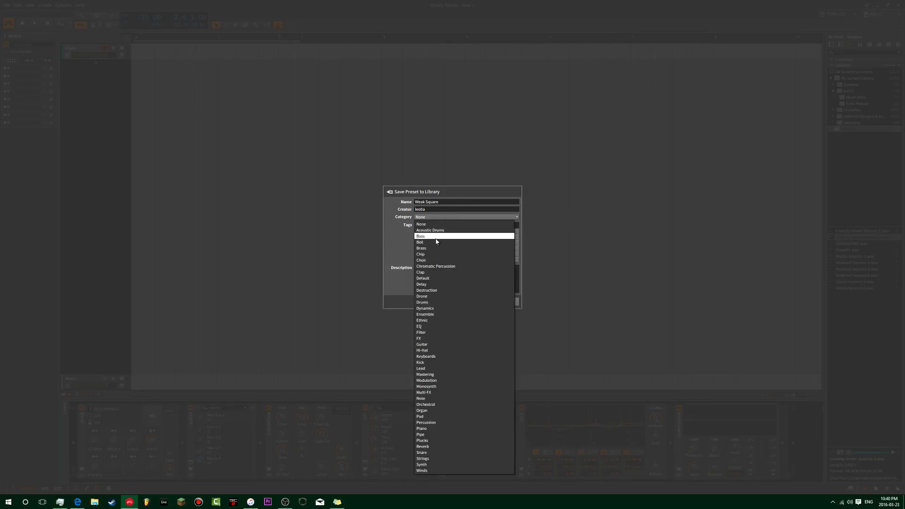
{"action": "left_click", "coordinate": [438, 236]}
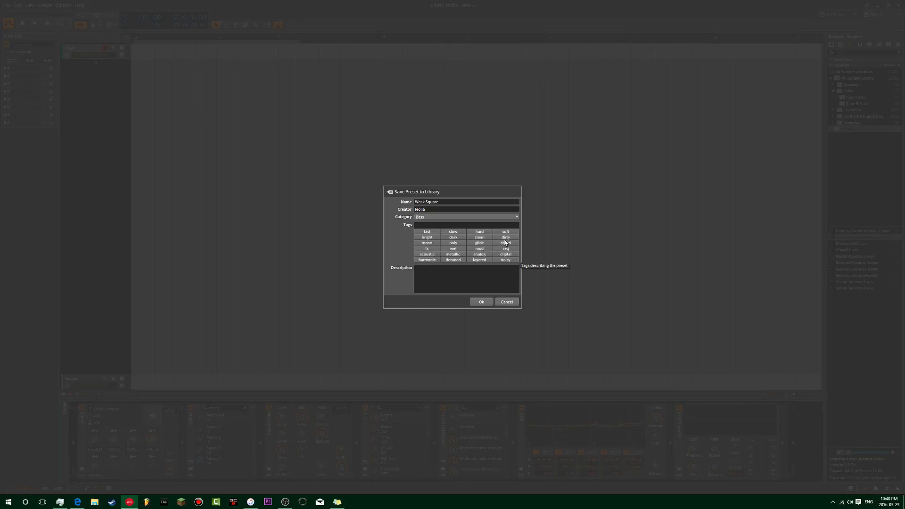
{"action": "left_click", "coordinate": [482, 302]}
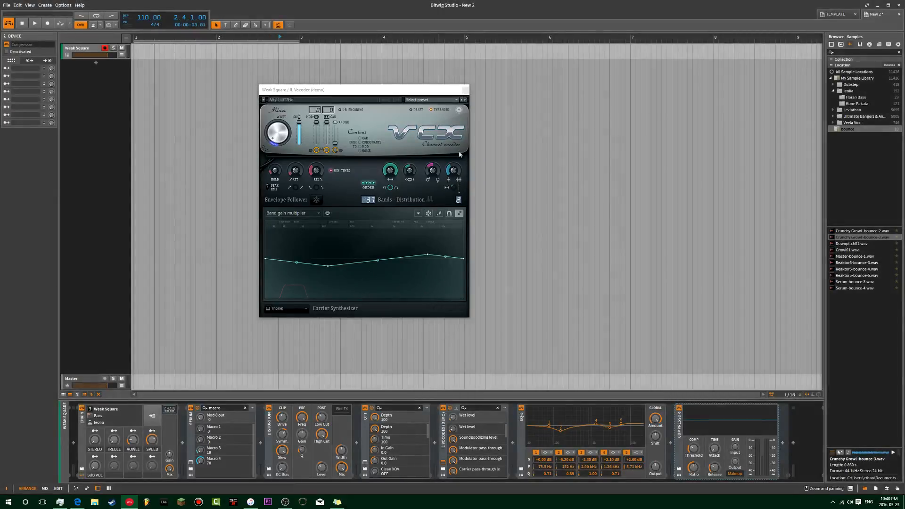
Delete the Weak Square track and load the saved Weak Square bass preset onto a new instrument track
{"action": "left_click", "coordinate": [81, 51]}
{"action": "key", "text": "Delete"}
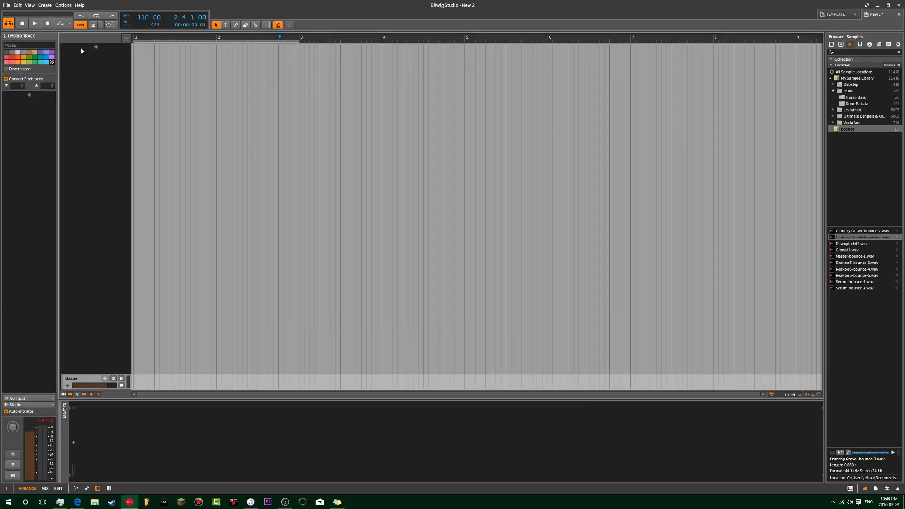
{"action": "left_click", "coordinate": [96, 48]}
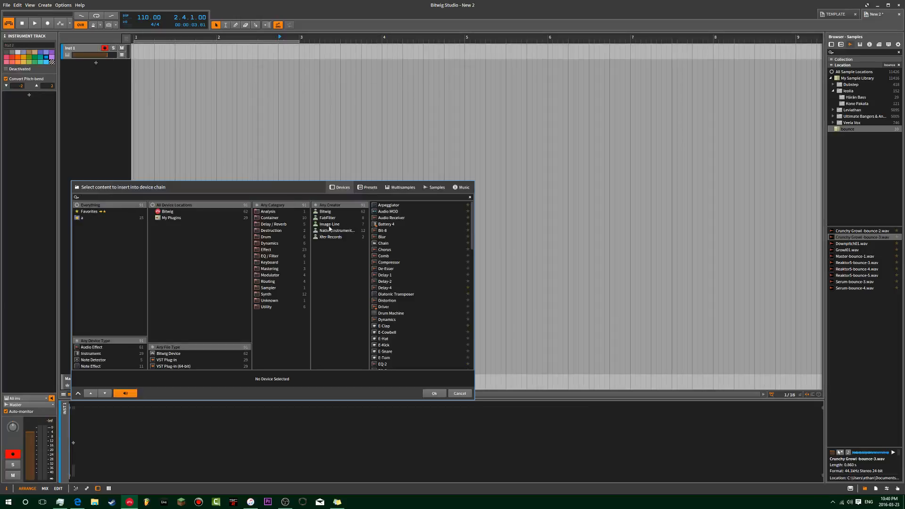
{"action": "left_click", "coordinate": [369, 188]}
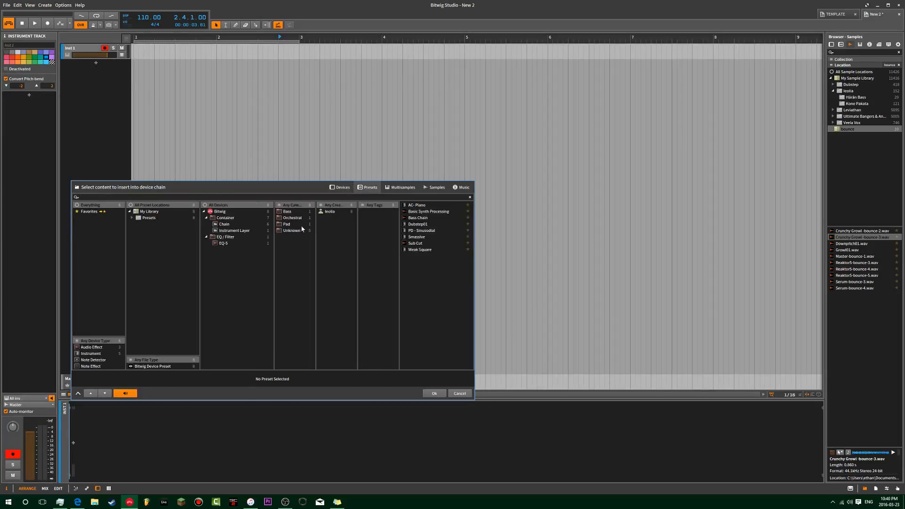
{"action": "left_click", "coordinate": [297, 213]}
{"action": "left_click", "coordinate": [424, 206]}
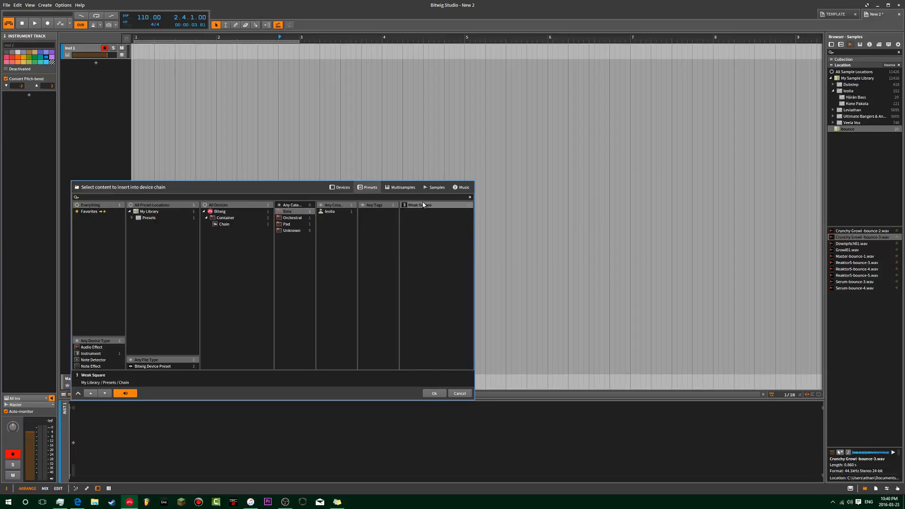
{"action": "left_click", "coordinate": [442, 393]}
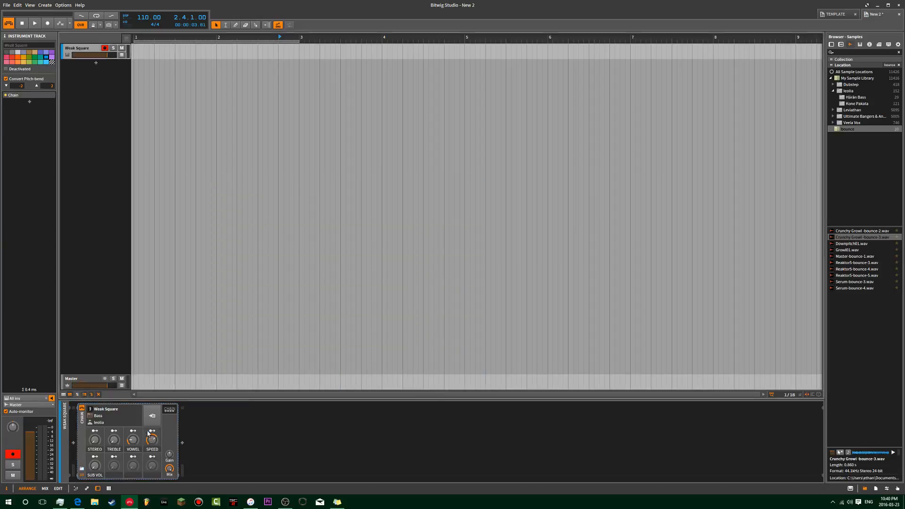
Expand the Chain's nested devices and adjust the Distortion's Drive and Slew amounts
{"action": "left_click", "coordinate": [168, 410]}
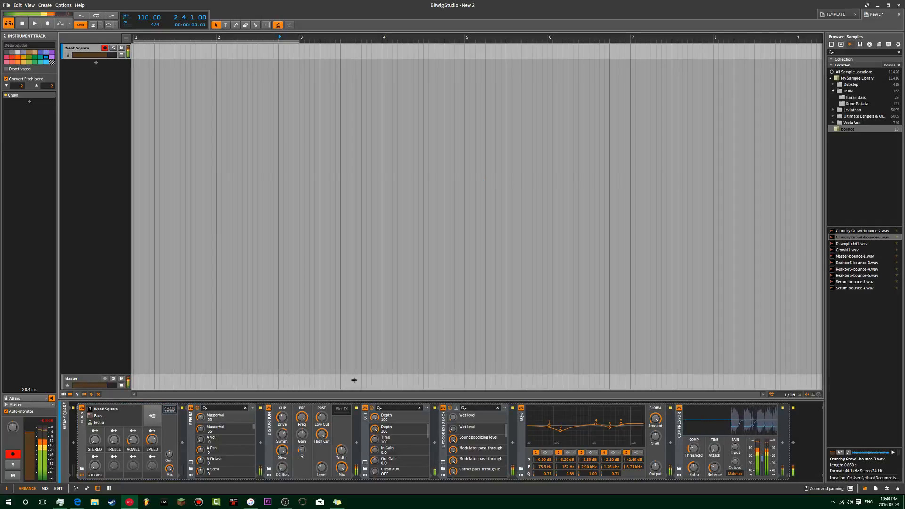
{"action": "mouse_move", "coordinate": [286, 418]}
{"action": "left_mouse_down"}
{"action": "mouse_move", "coordinate": [286, 396]}
{"action": "mouse_move", "coordinate": [282, 435]}
{"action": "left_mouse_up"}
{"action": "left_click_drag", "start_coordinate": [282, 451], "coordinate": [282, 445]}
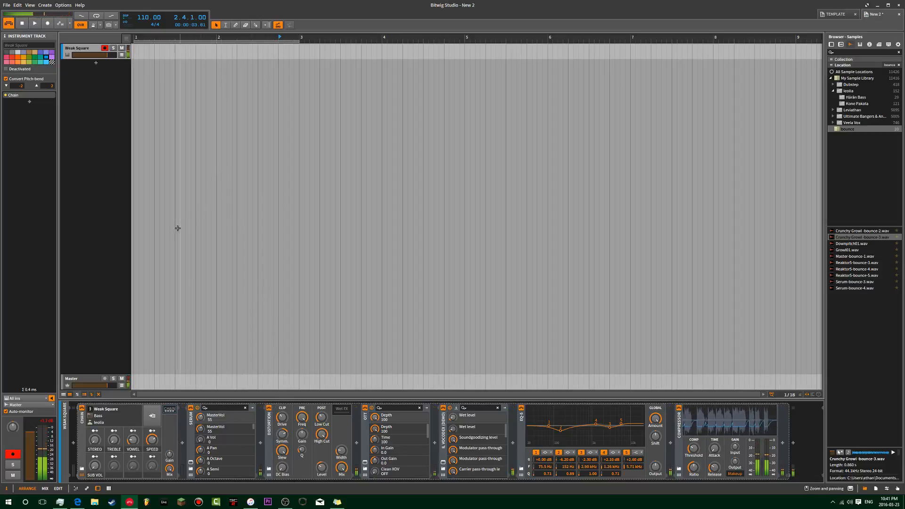
Create a four-bar clip at bar 1 of the Weak Square track, and open it in the note editor
{"action": "double_click", "coordinate": [135, 46]}
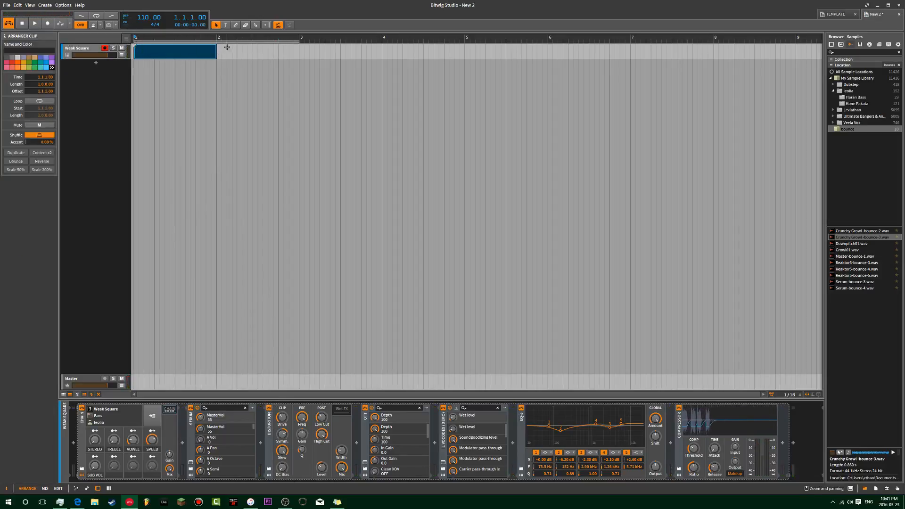
{"action": "left_click_drag", "start_coordinate": [217, 47], "coordinate": [494, 65]}
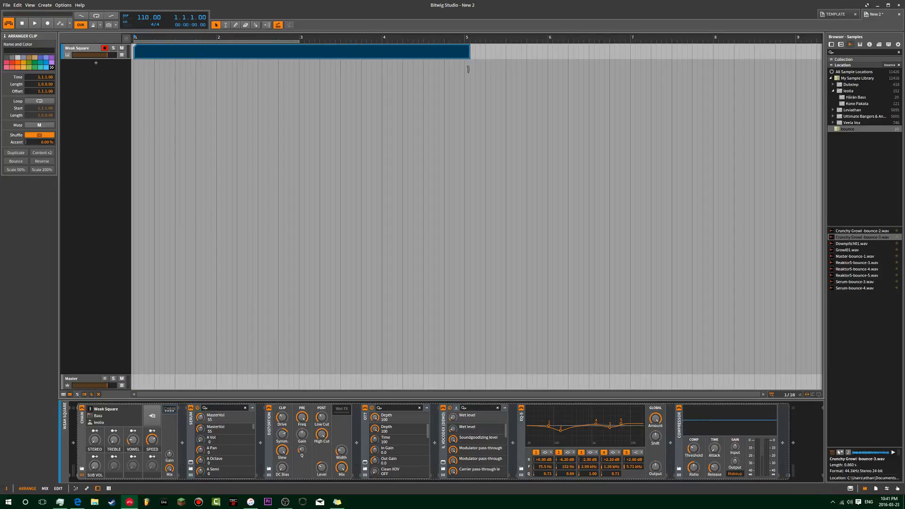
{"action": "double_click", "coordinate": [332, 54]}
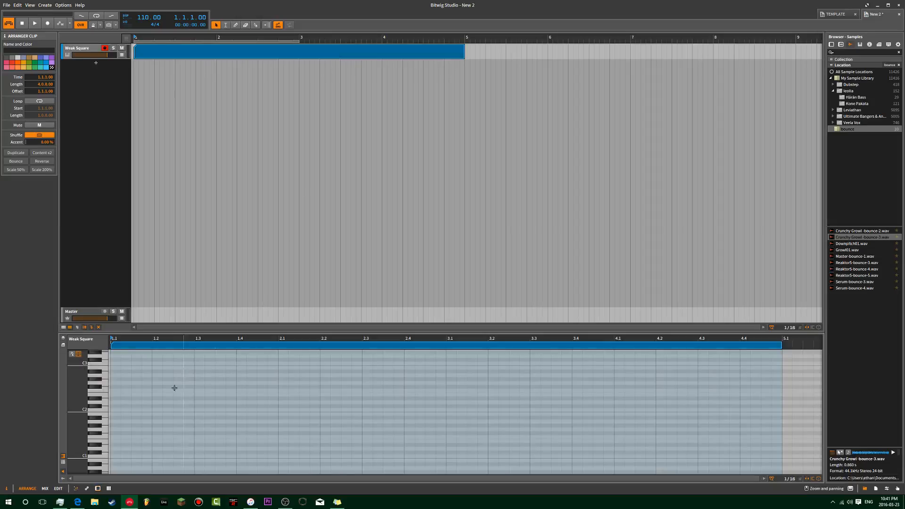
{"action": "left_click", "coordinate": [104, 420]}
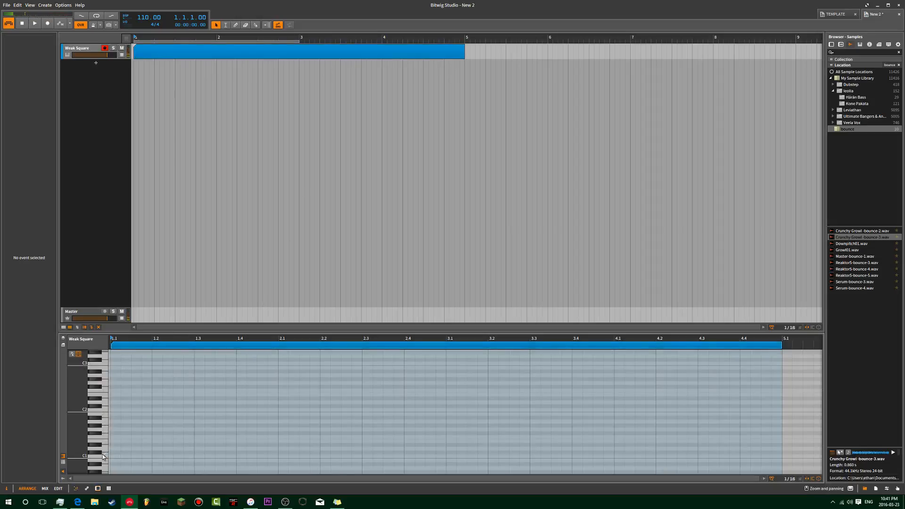
Draw an A0 note from the start of the clip, extend it across all four bars, and play it back
{"action": "left_click_drag", "start_coordinate": [105, 470], "coordinate": [583, 415]}
{"action": "double_click", "coordinate": [115, 426]}
{"action": "scroll", "coordinate": [382, 435], "scroll_direction": "down", "scroll_amount": 3}
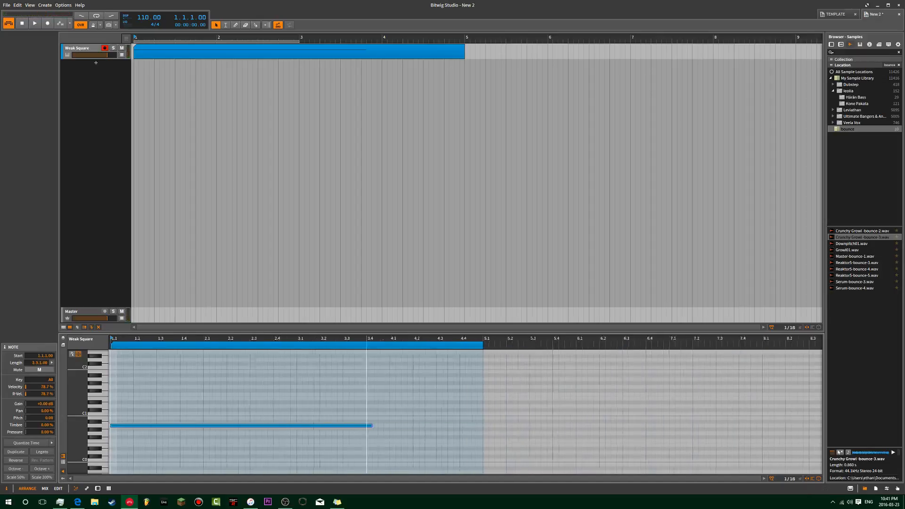
{"action": "key", "text": "space"}
{"action": "key", "text": "space"}
{"action": "left_click_drag", "start_coordinate": [363, 426], "coordinate": [470, 426]}
{"action": "key", "text": "space"}
{"action": "left_click", "coordinate": [87, 48]}
{"action": "key", "text": "space"}
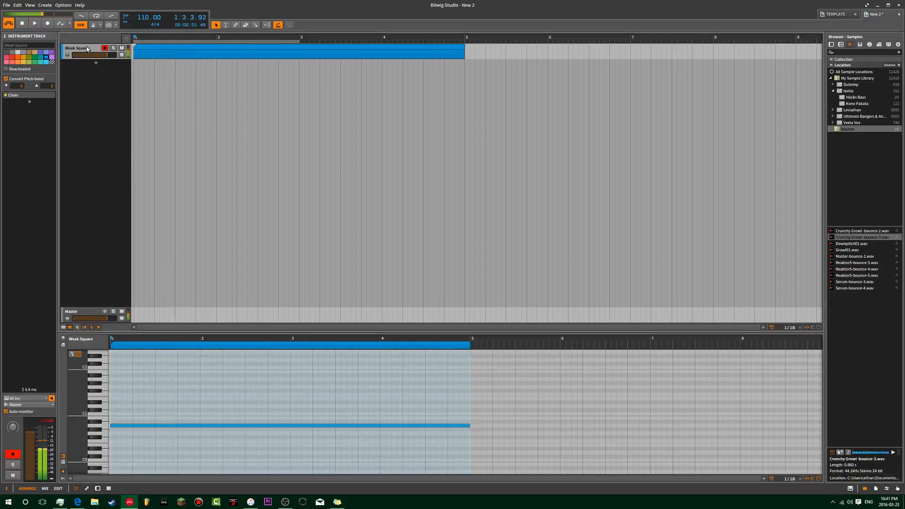
Show the Weak Square track's devices and automation, and keep the Chain's SPEED macro in its own permanent automation lane
{"action": "key", "text": "d"}
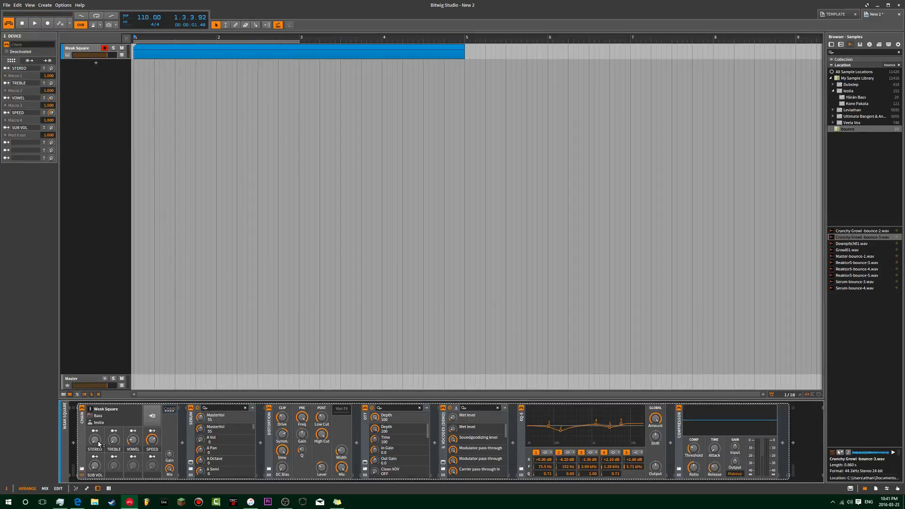
{"action": "left_click", "coordinate": [122, 55]}
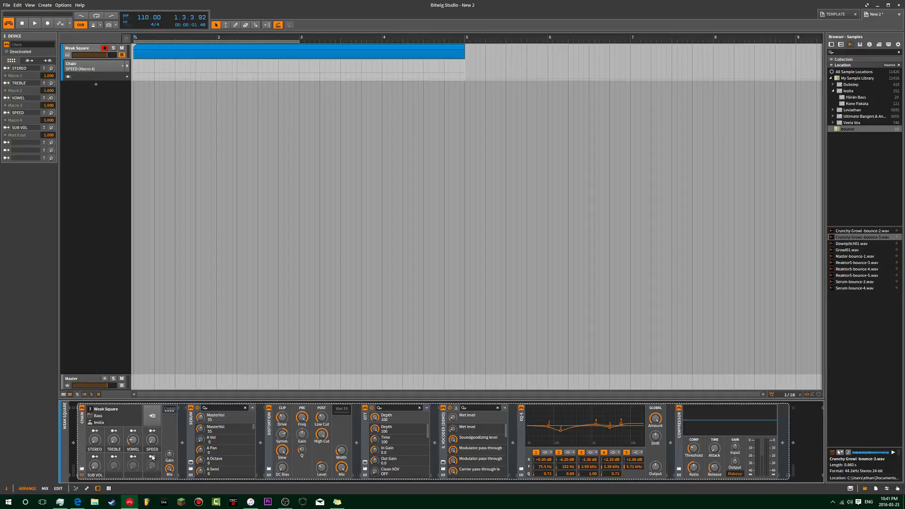
{"action": "right_click", "coordinate": [149, 437]}
{"action": "left_click", "coordinate": [177, 468]}
{"action": "left_click", "coordinate": [82, 49]}
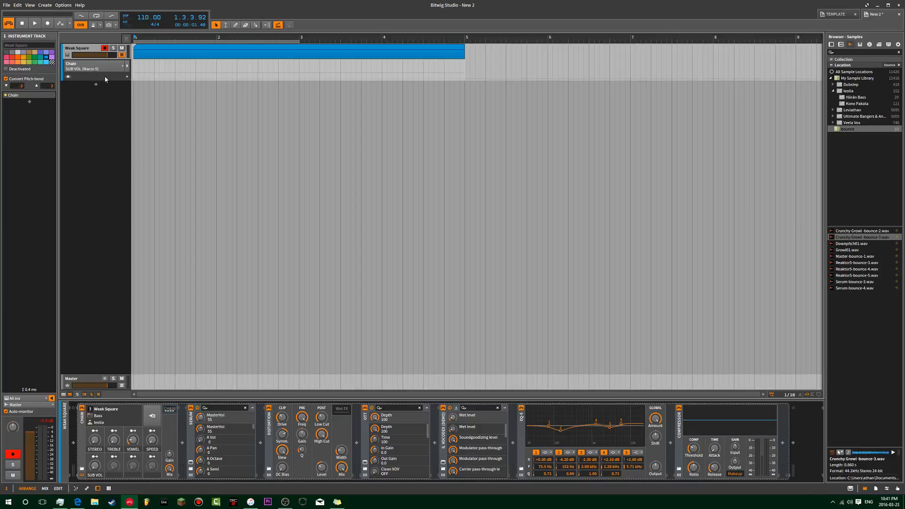
{"action": "left_click", "coordinate": [68, 76]}
Choose MIDI Pitch Bend as the track's automation parameter and add a permanent lane for it
{"action": "left_click", "coordinate": [111, 77]}
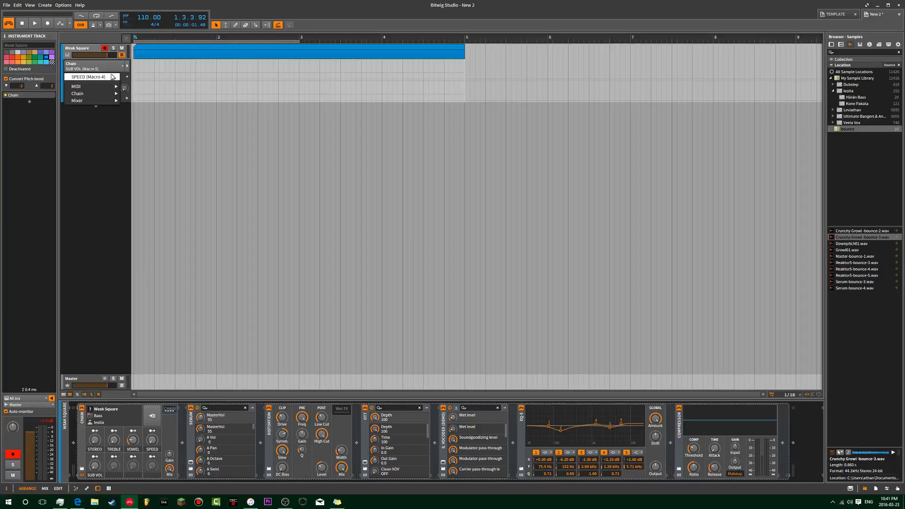
{"action": "mouse_move", "coordinate": [99, 86]}
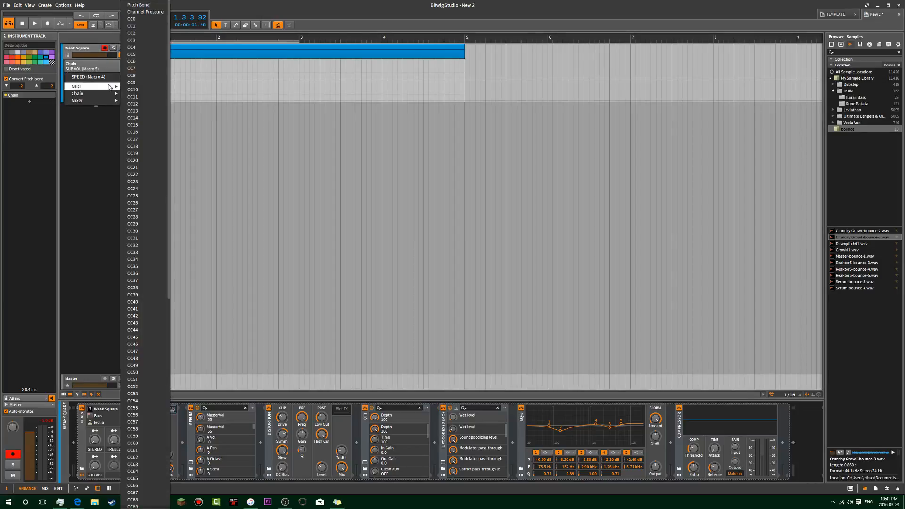
{"action": "left_click", "coordinate": [143, 4]}
{"action": "right_click", "coordinate": [102, 76]}
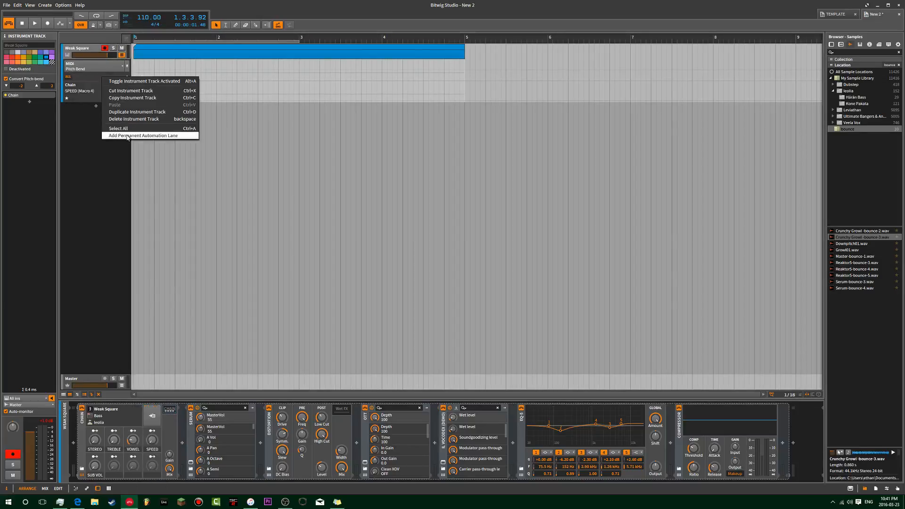
{"action": "left_click", "coordinate": [125, 137]}
Draw a Pitch Bend ramp from 0% at bar 1 to 100% at bar 5, and play it back
{"action": "left_click", "coordinate": [137, 96]}
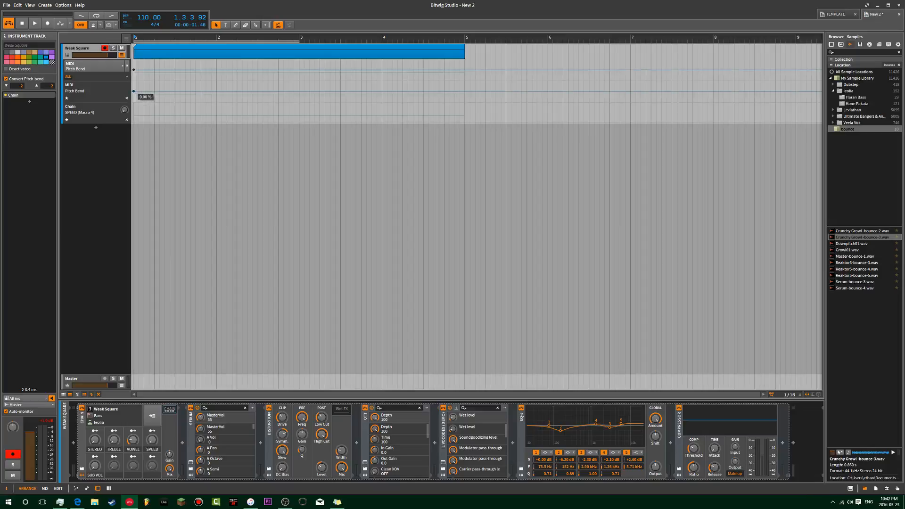
{"action": "left_click", "coordinate": [460, 82]}
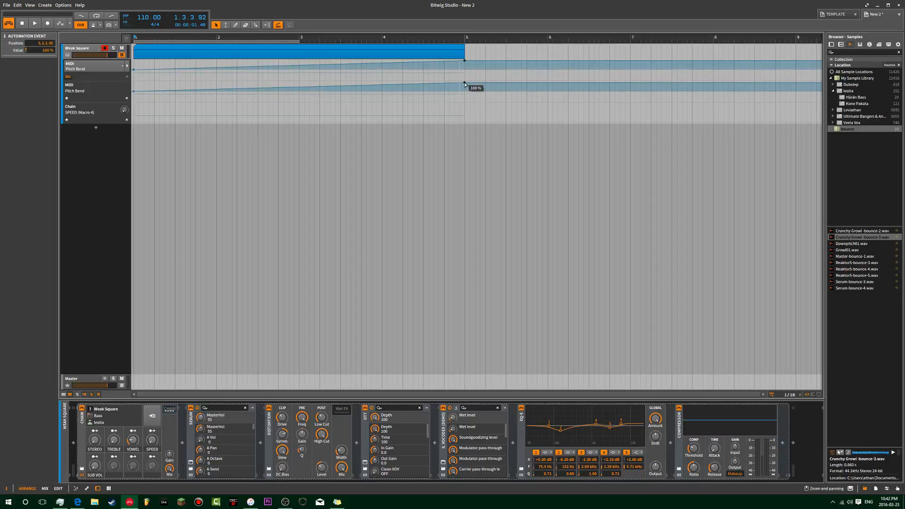
{"action": "key", "text": "space"}
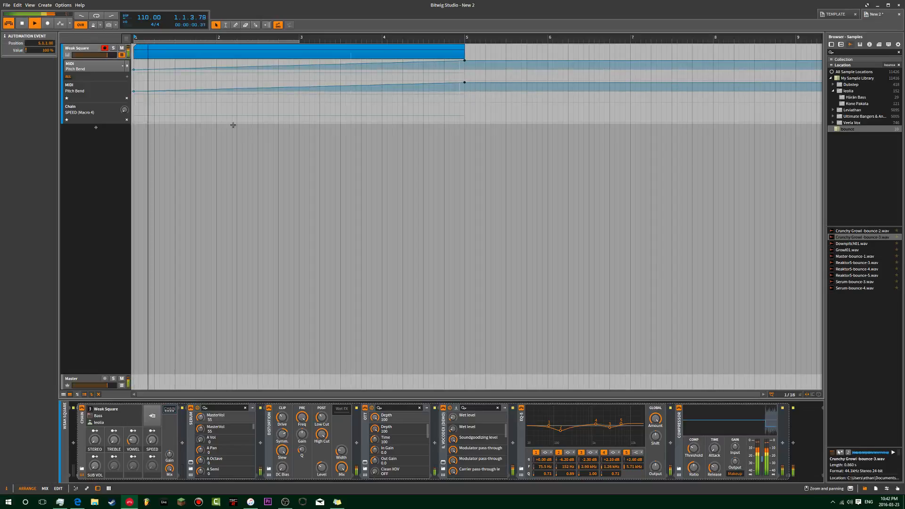
{"action": "key", "text": "space"}
Hold the SPEED automation at 0% from bar 1 to bar 3 with a step up at bar 3, and play it back
{"action": "left_click", "coordinate": [134, 124]}
{"action": "left_click_drag", "start_coordinate": [300, 122], "coordinate": [299, 123]}
{"action": "key", "text": "space"}
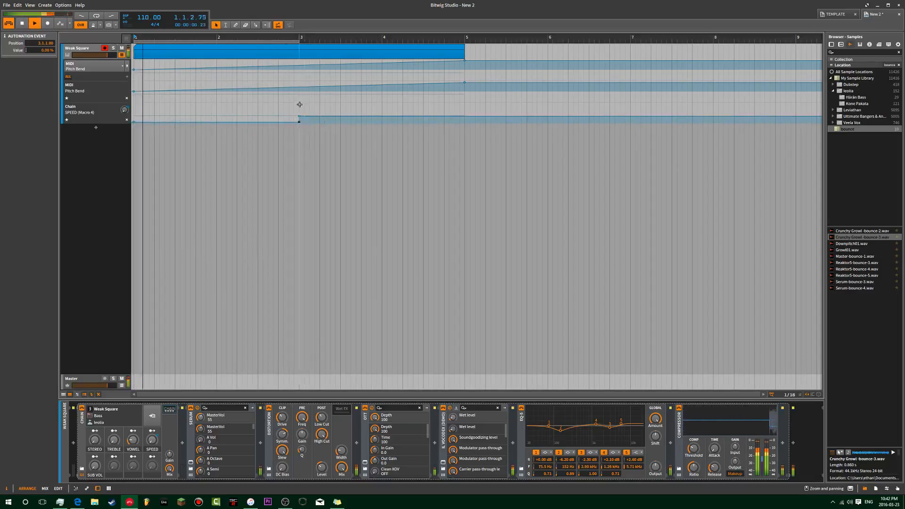
{"action": "left_click", "coordinate": [298, 97]}
{"action": "left_click", "coordinate": [299, 40]}
{"action": "left_click", "coordinate": [140, 40]}
{"action": "key", "text": "space"}
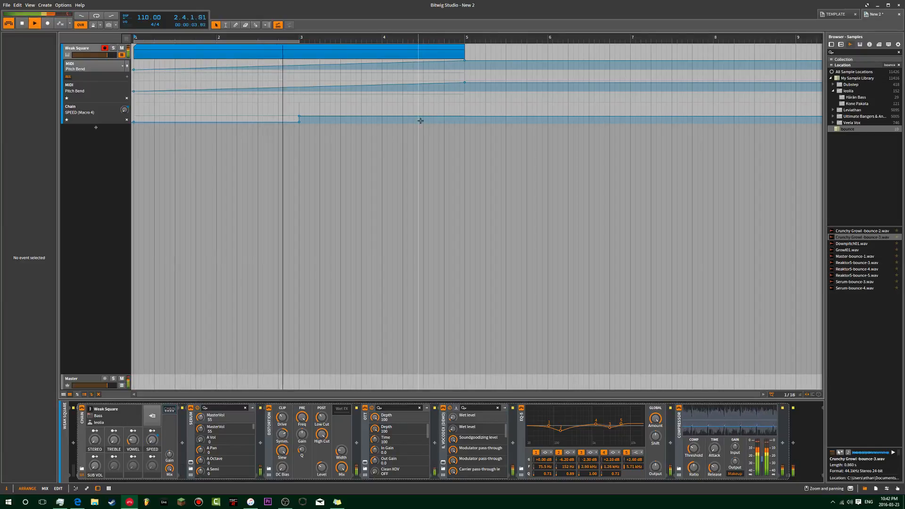
{"action": "key", "text": "space"}
Raise the SPEED automation's bar 3 step, add a second step to 100% at bar 4, and play it back
{"action": "left_click_drag", "start_coordinate": [299, 116], "coordinate": [300, 112]}
{"action": "left_click_drag", "start_coordinate": [409, 113], "coordinate": [381, 104]}
{"action": "key", "text": "space"}
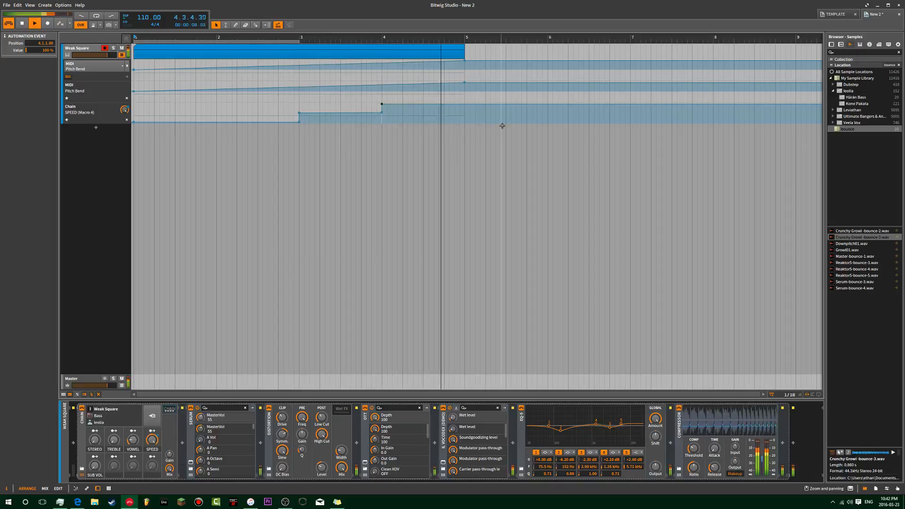
{"action": "key", "text": "space"}
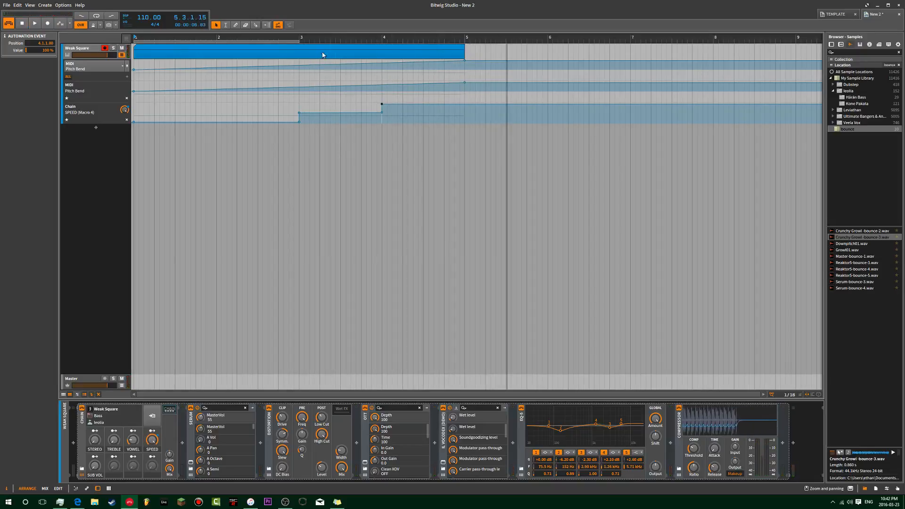
{"action": "key", "text": "space"}
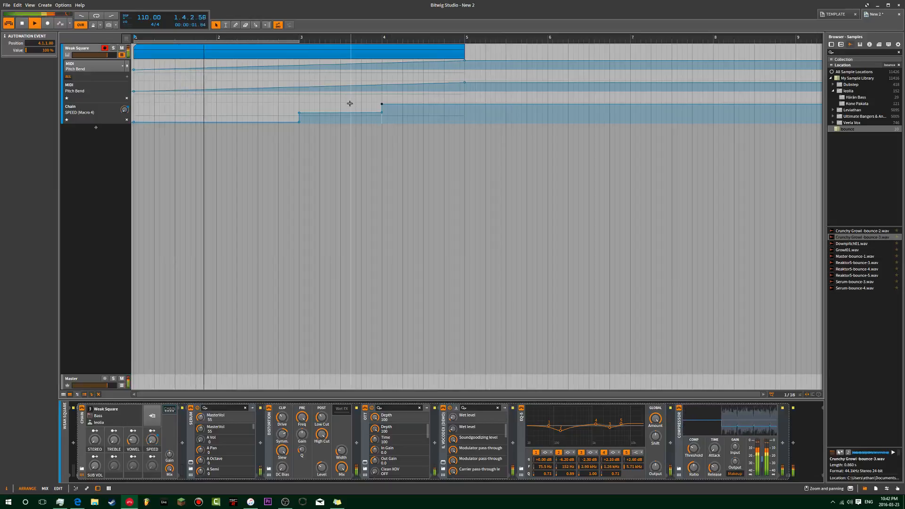
Open Serum from the Chain, set its upward pitch bend range to 12, and play the clip
{"action": "left_click", "coordinate": [61, 86]}
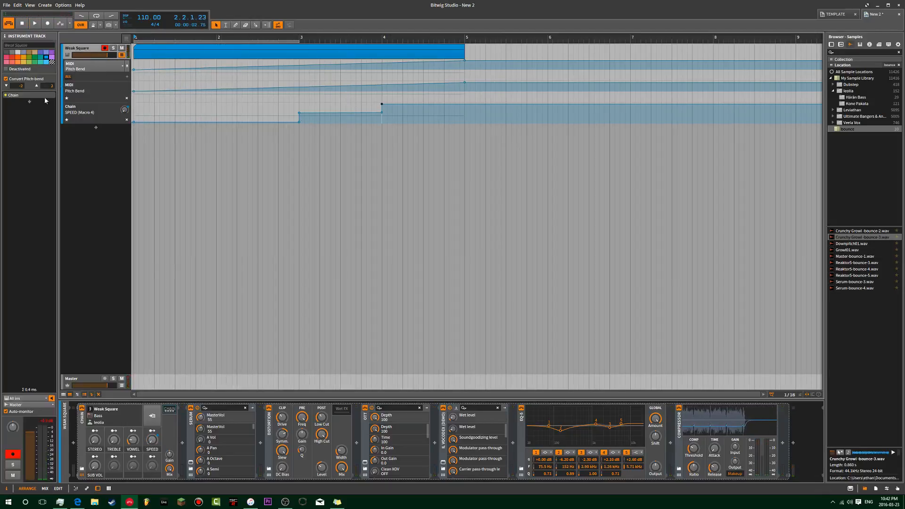
{"action": "left_click", "coordinate": [44, 97]}
{"action": "left_click", "coordinate": [190, 463]}
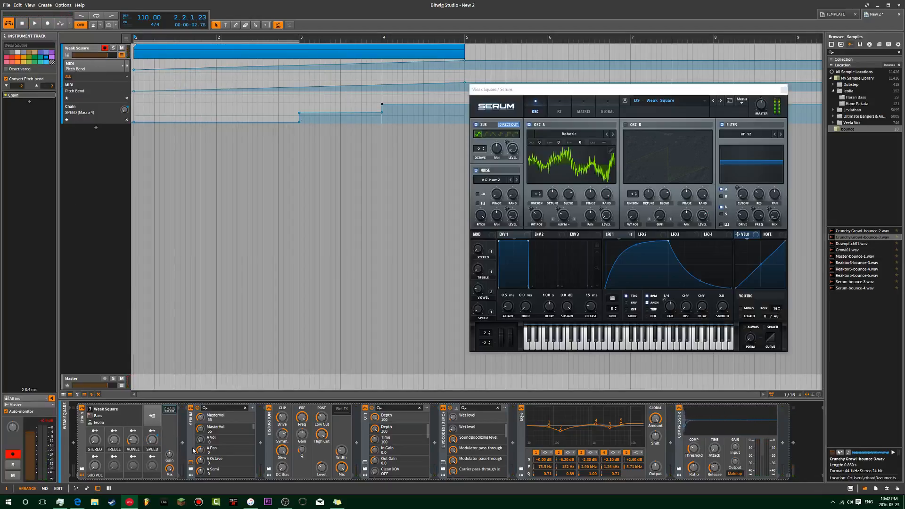
{"action": "left_click_drag", "start_coordinate": [355, 338], "coordinate": [364, 326]}
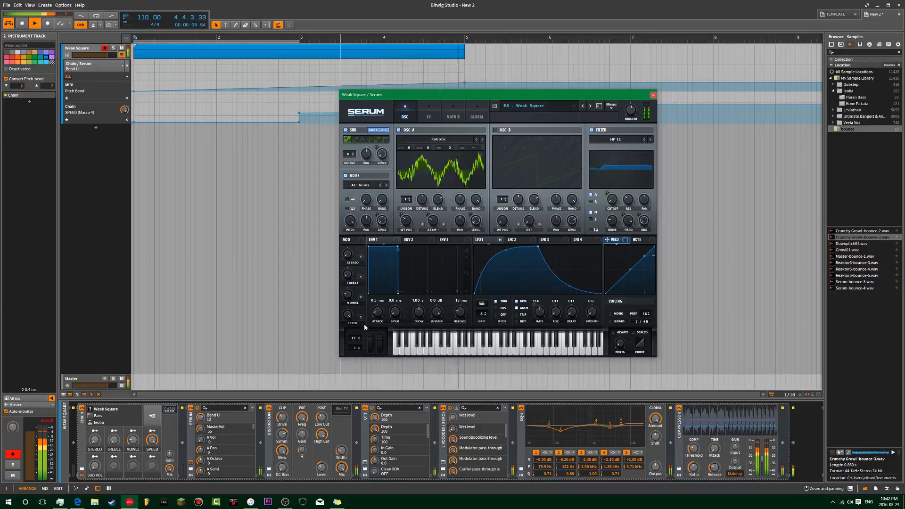
{"action": "key", "text": "space"}
{"action": "key", "text": "space"}
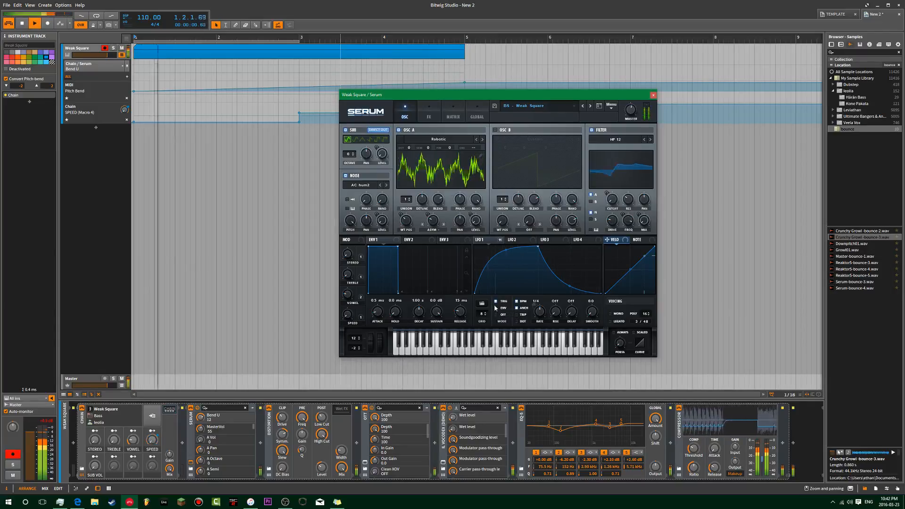
{"action": "key", "text": "space"}
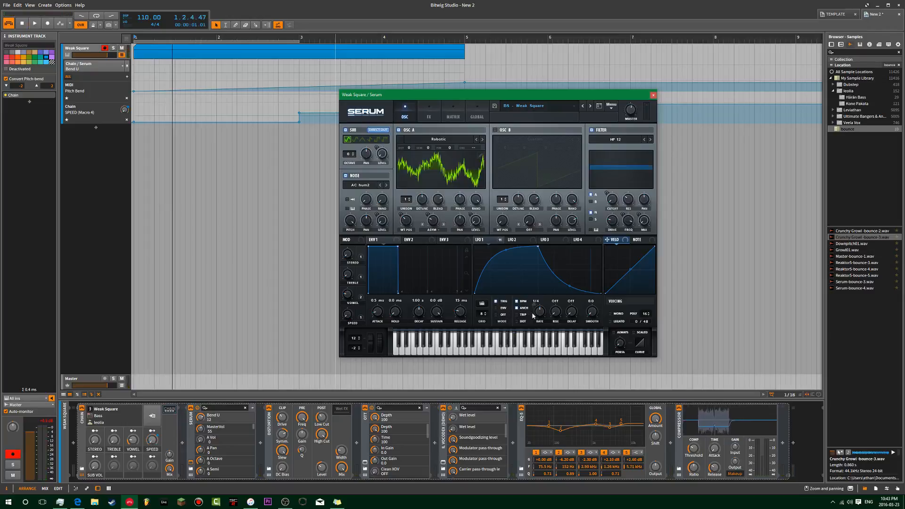
{"action": "key", "text": "space"}
Turn off BPM sync for Serum's LFO 1 and set its rate to about 0.2 Hz
{"action": "left_click", "coordinate": [517, 301]}
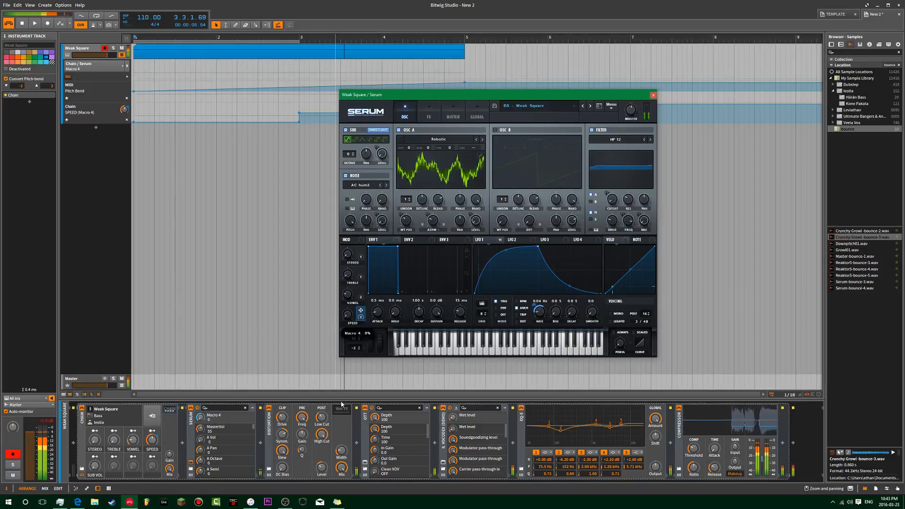
{"action": "left_click_drag", "start_coordinate": [540, 312], "coordinate": [541, 309]}
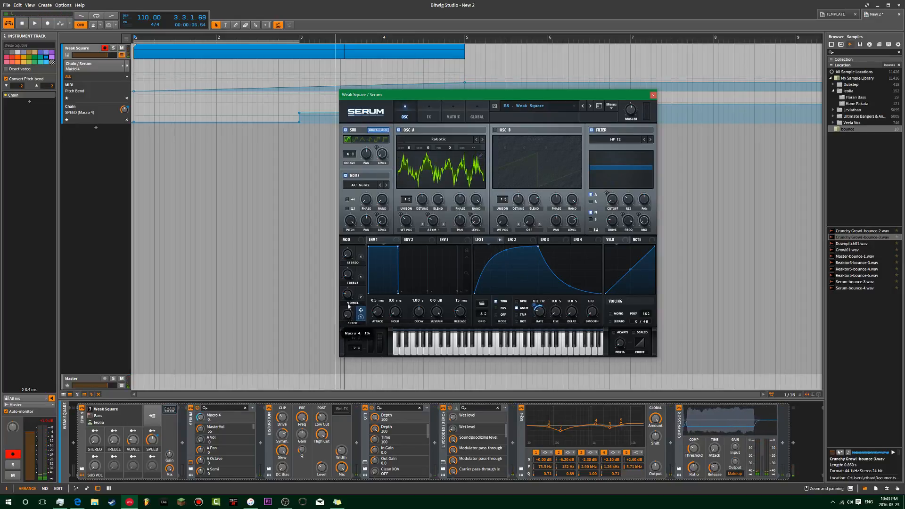
{"action": "left_click", "coordinate": [654, 95]}
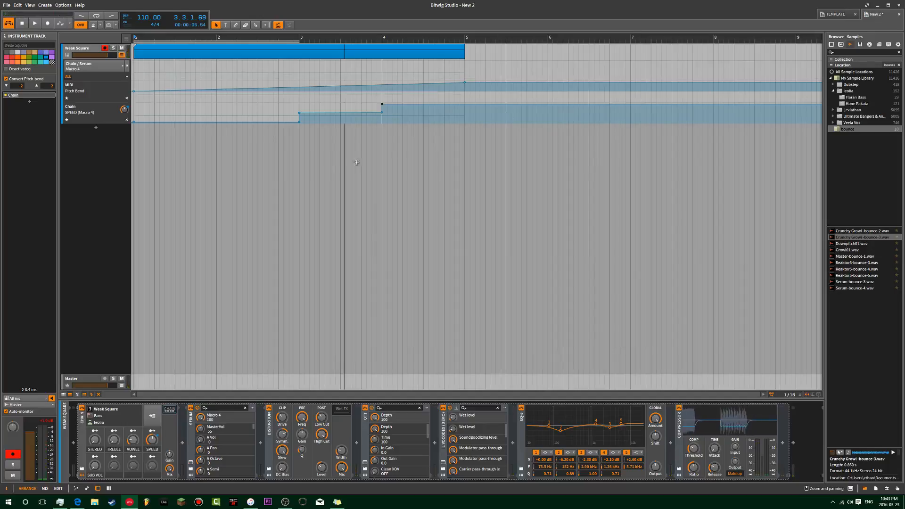
Turn the stepped SPEED automation into a ramp from 0% at bar 1 to 100% at bar 5, and play it back
{"action": "left_click_drag", "start_coordinate": [398, 106], "coordinate": [279, 143]}
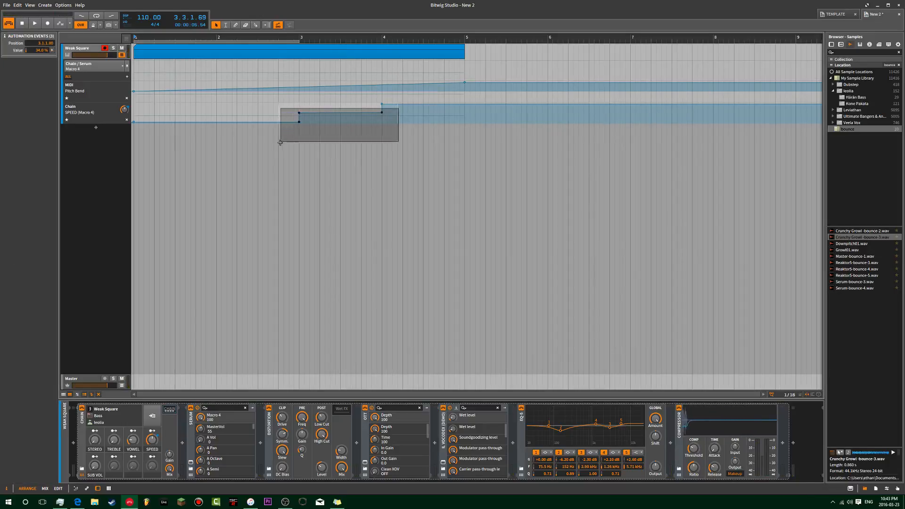
{"action": "key", "text": "Delete"}
{"action": "left_click_drag", "start_coordinate": [382, 104], "coordinate": [459, 103]}
{"action": "key", "text": "space"}
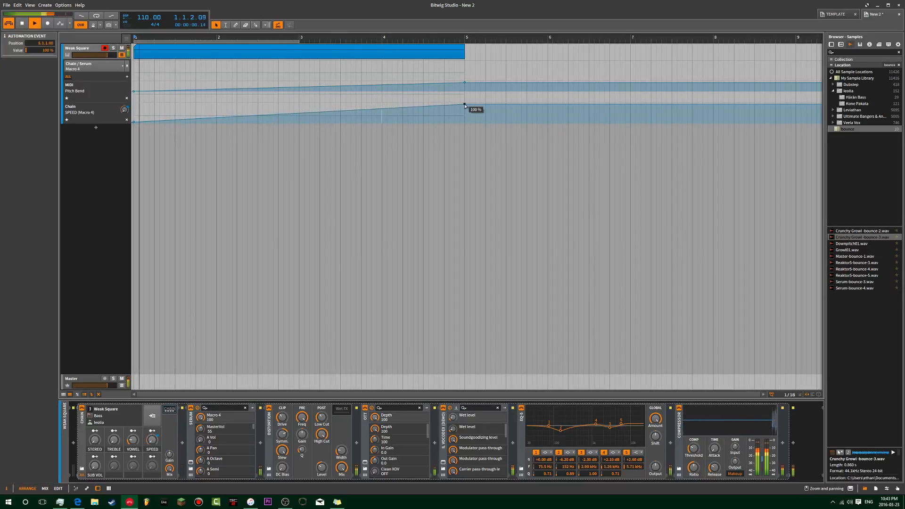
{"action": "left_click", "coordinate": [132, 103]}
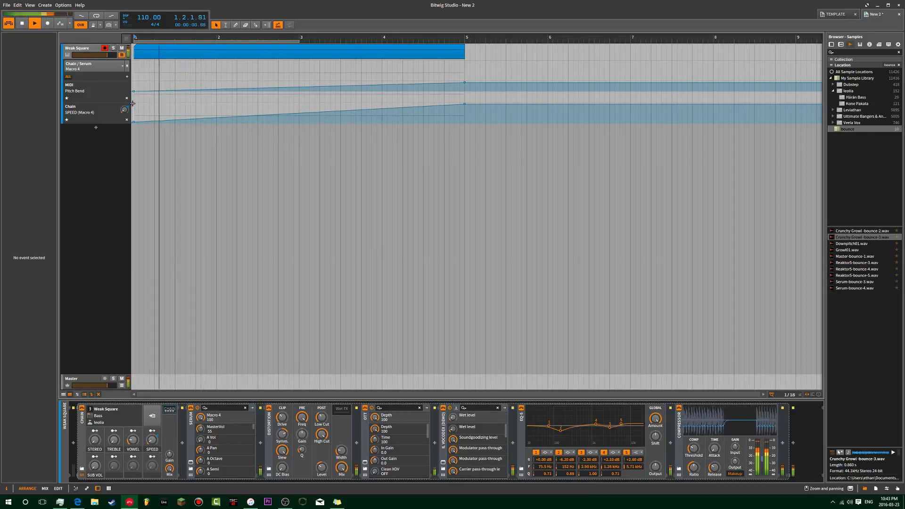
{"action": "key", "text": "space"}
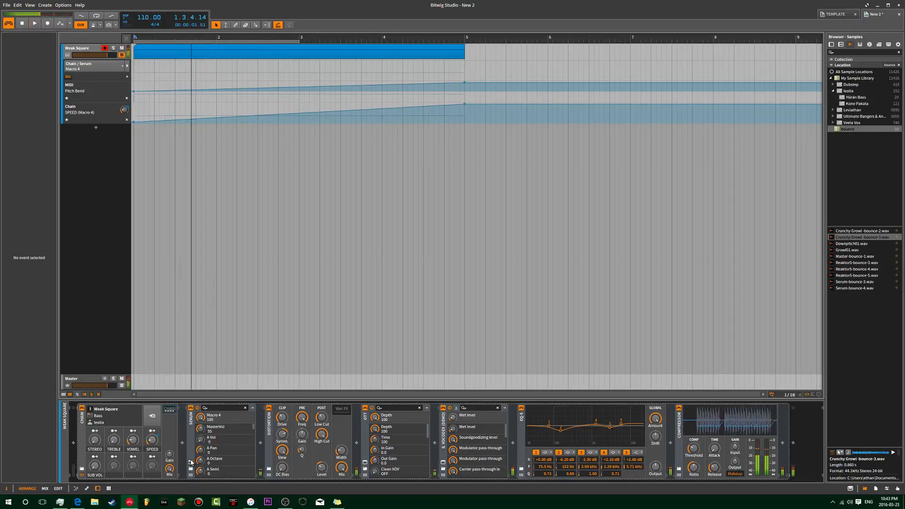
Reopen Serum, set its upward pitch bend range to 2, and play the clip to check it
{"action": "left_click", "coordinate": [191, 462]}
{"action": "key", "text": "space"}
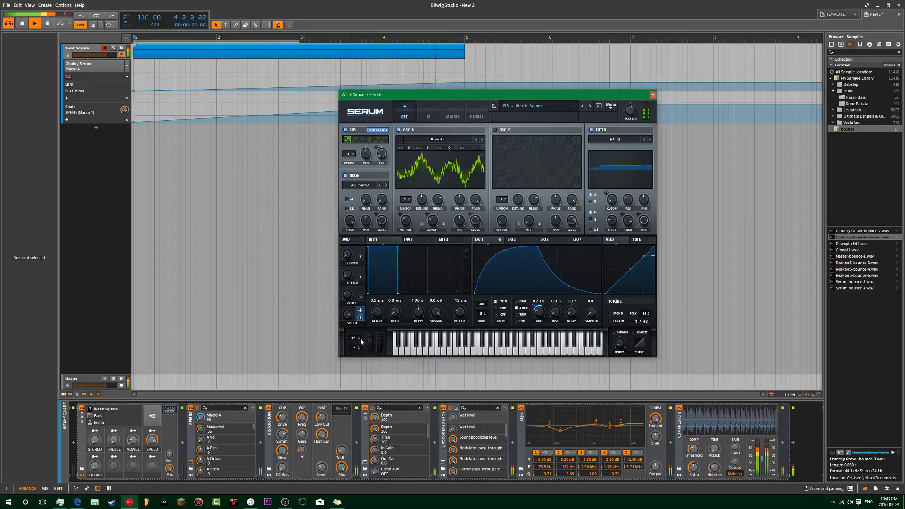
{"action": "scroll", "coordinate": [360, 342], "scroll_direction": "down", "scroll_amount": 3}
{"action": "scroll", "coordinate": [360, 342], "scroll_direction": "down", "scroll_amount": 4}
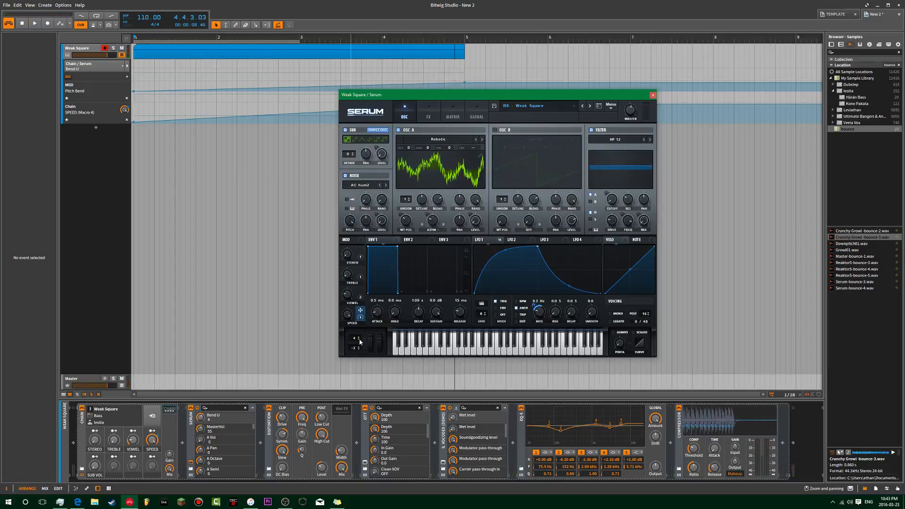
{"action": "key", "text": "space"}
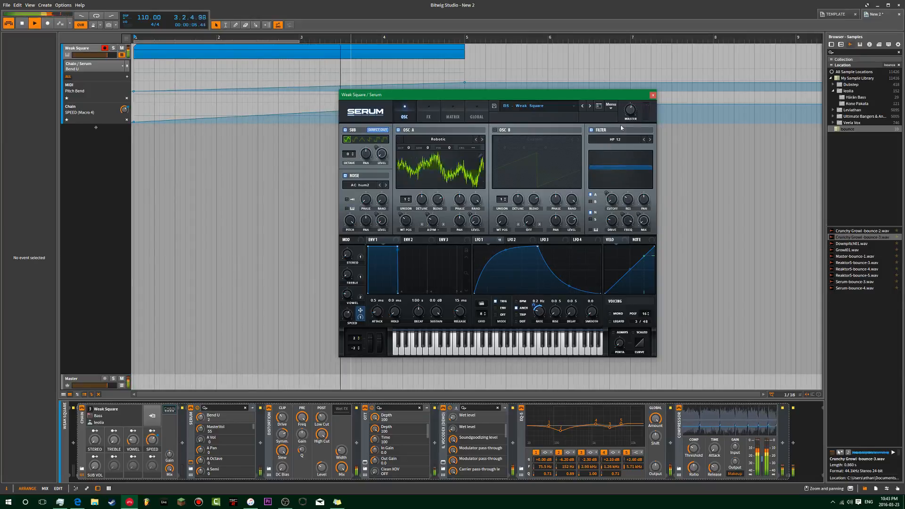
{"action": "key", "text": "space"}
{"action": "left_click", "coordinate": [653, 96]}
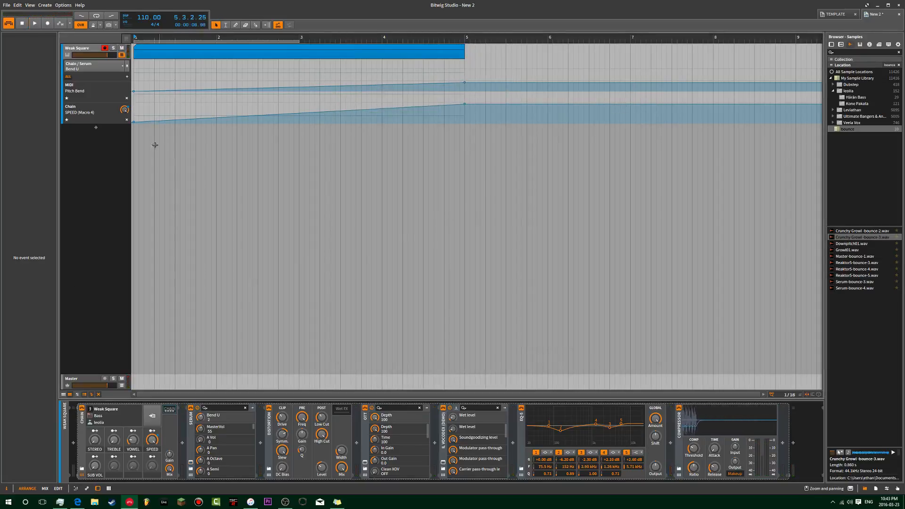